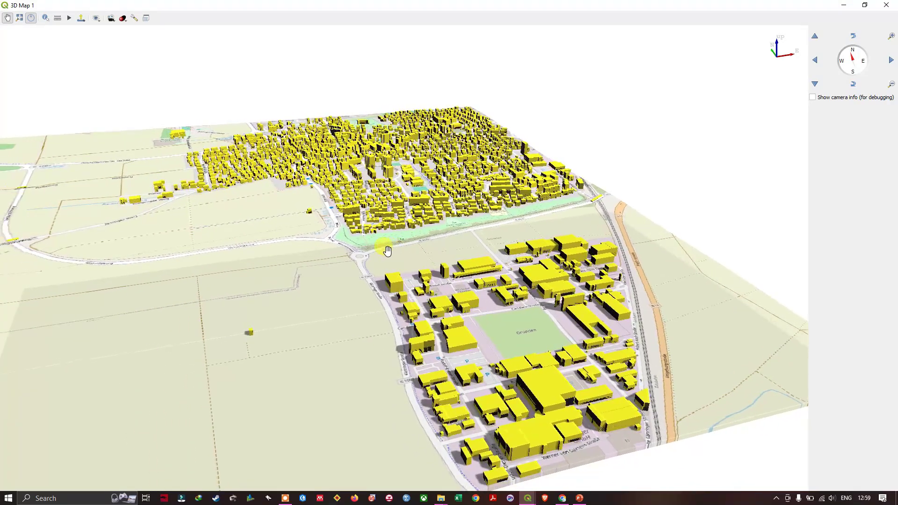
Zoom and orbit the 3D Map 1 view to inspect the extruded buildings over the town.
scroll(394, 161, "up", 5)
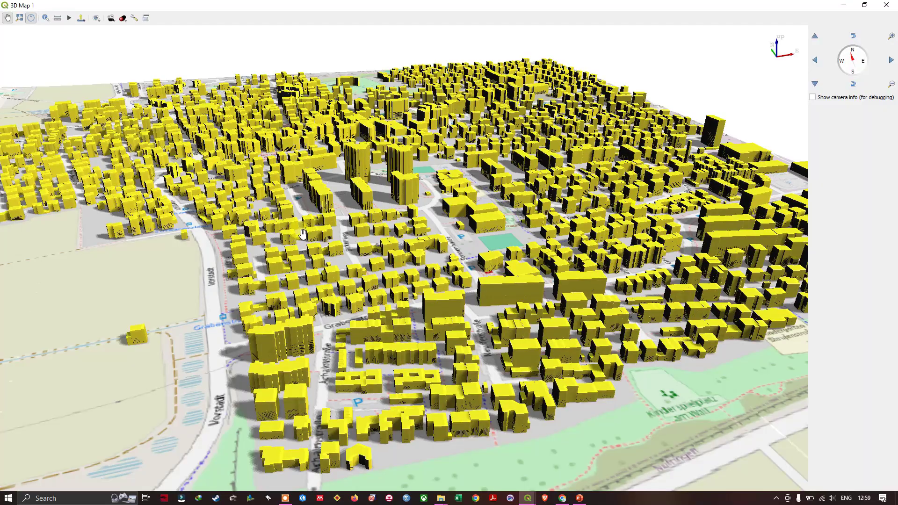
left_click_drag(303, 234, 330, 186)
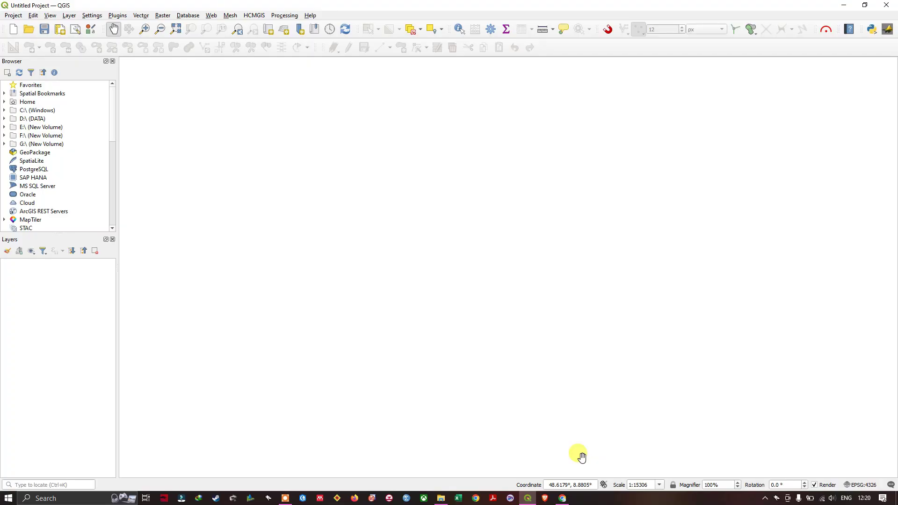
Add LoD1_32_491/492_5386/5387_1_BW.gml from the Buildings folder as four vector layers.
left_click(70, 15)
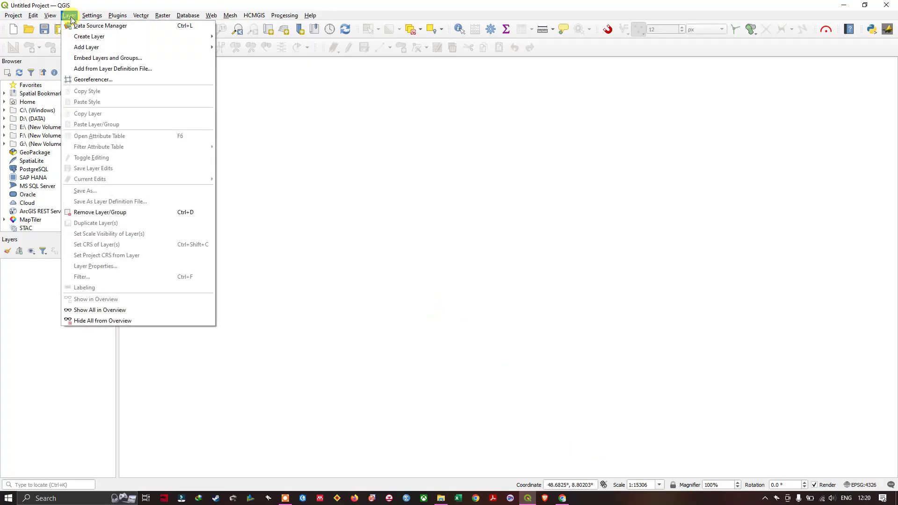
mouse_move(85, 35)
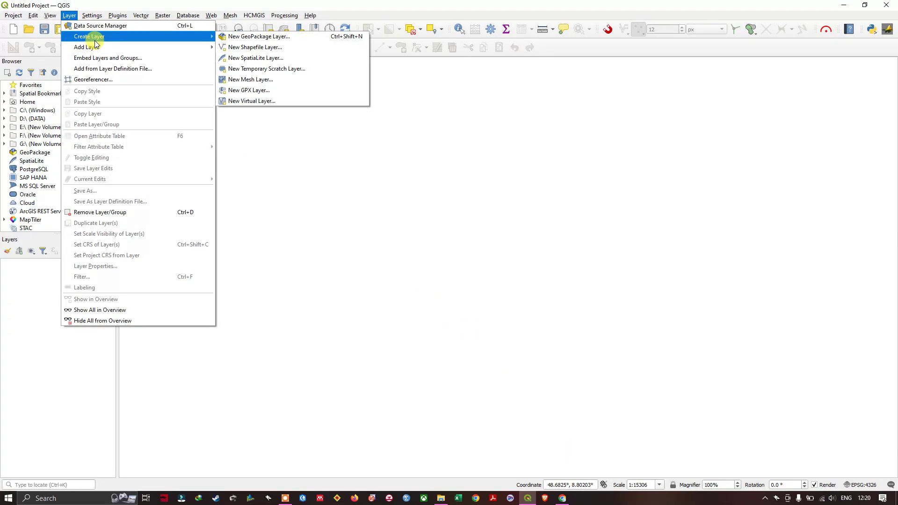
left_click(241, 45)
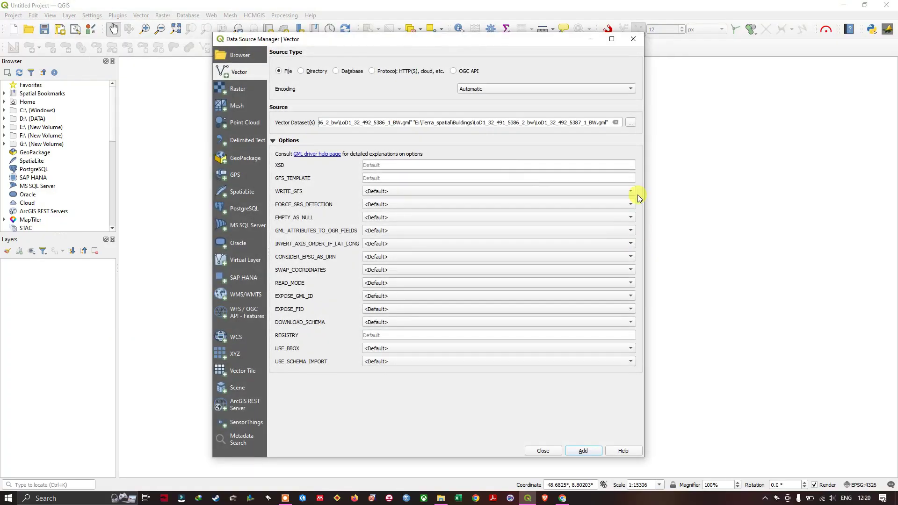
left_click(630, 124)
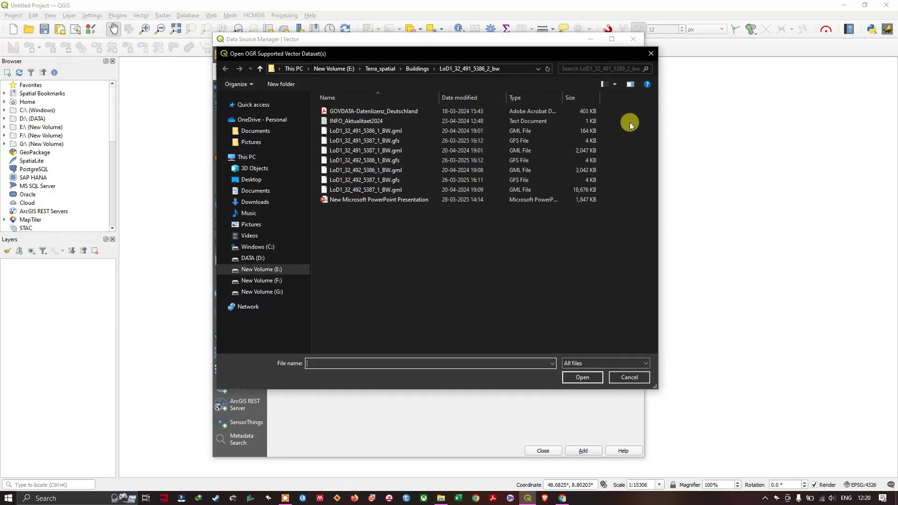
left_click(432, 191)
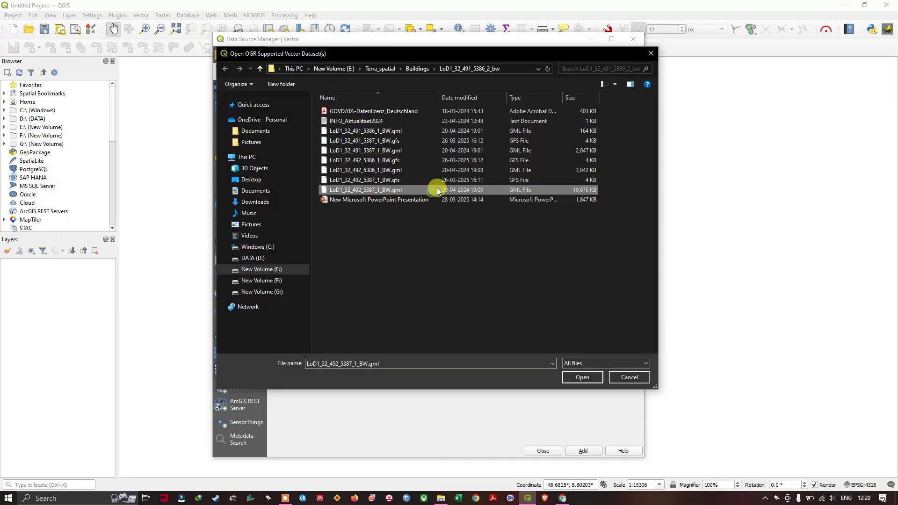
left_click(502, 171, "ctrl")
left_click(516, 153, "ctrl")
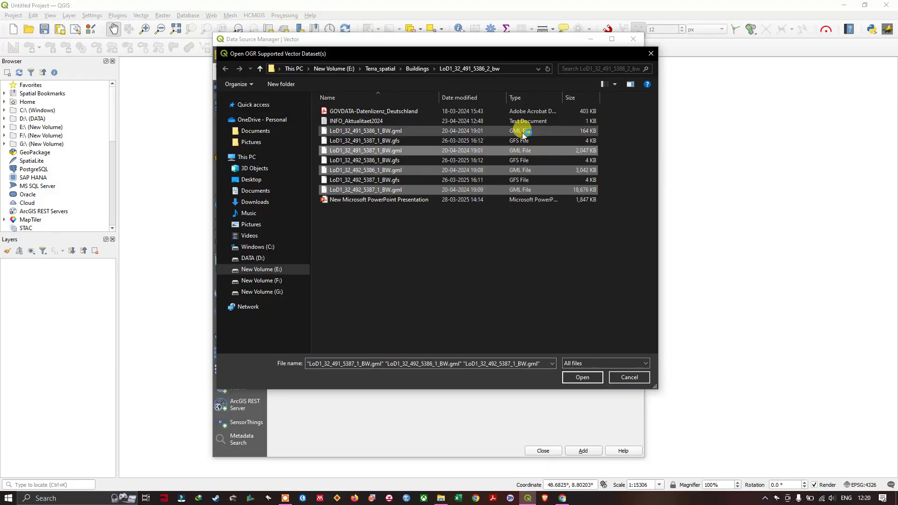
left_click(517, 131, "ctrl")
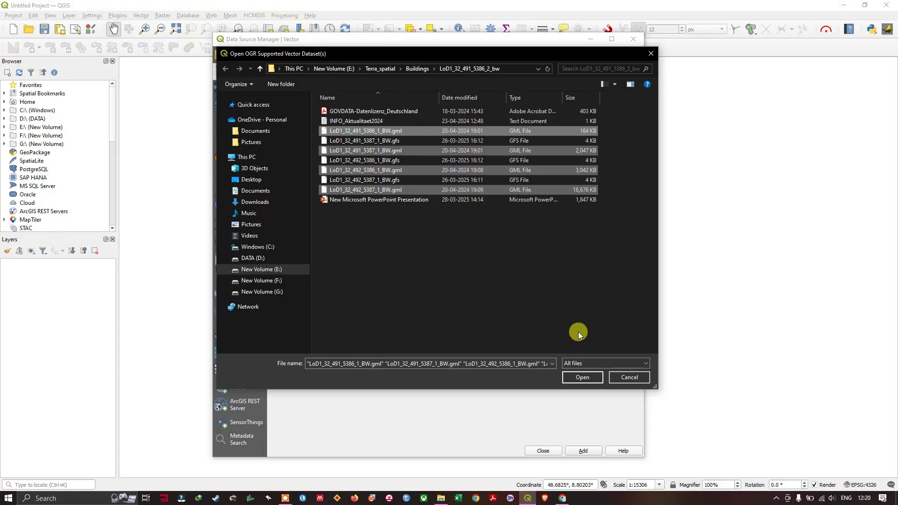
left_click(588, 379)
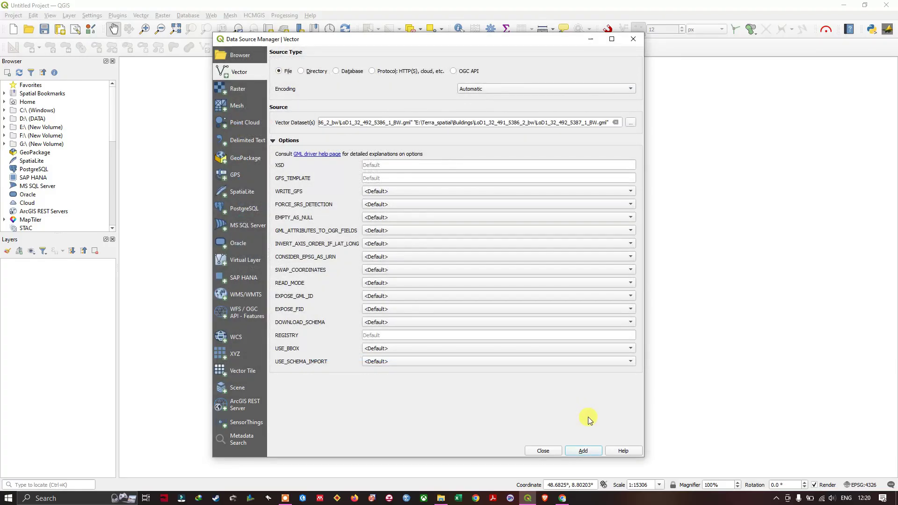
left_click(583, 451)
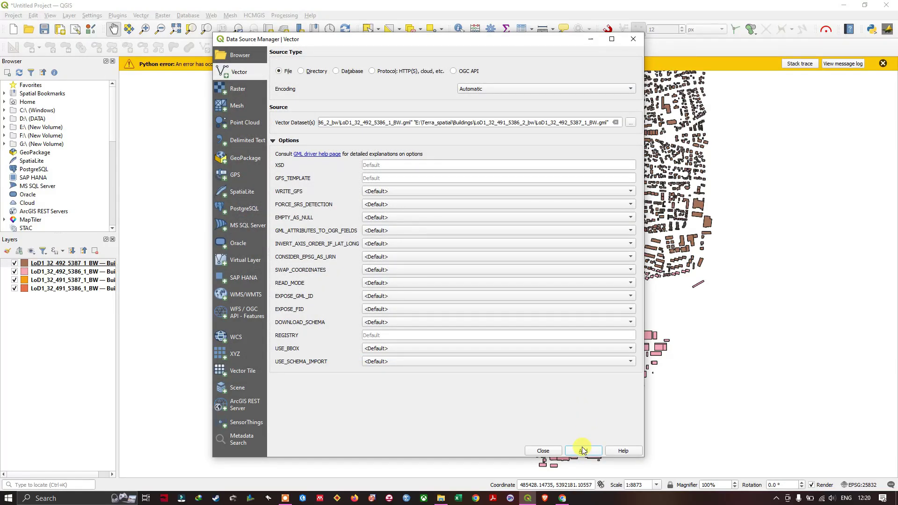
Close the Data Source Manager, dismiss the Python error bar, zoom the map, then switch to PowerPoint.
left_click(543, 451)
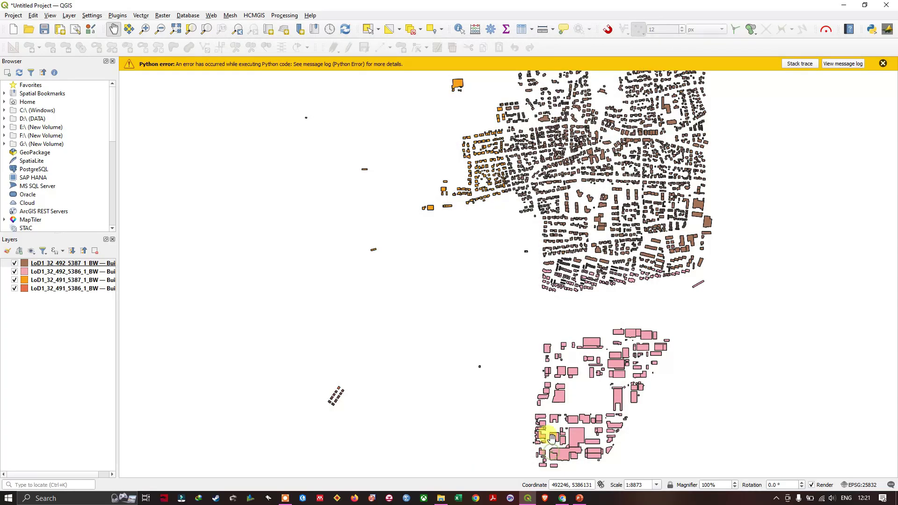
scroll(444, 239, "down", 1)
scroll(500, 214, "up", 1)
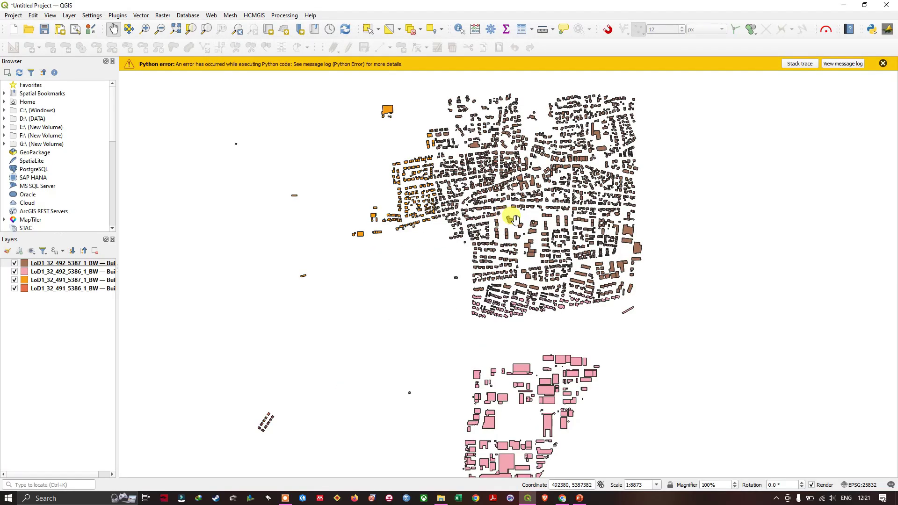
left_click(884, 66)
scroll(516, 225, "down", 1)
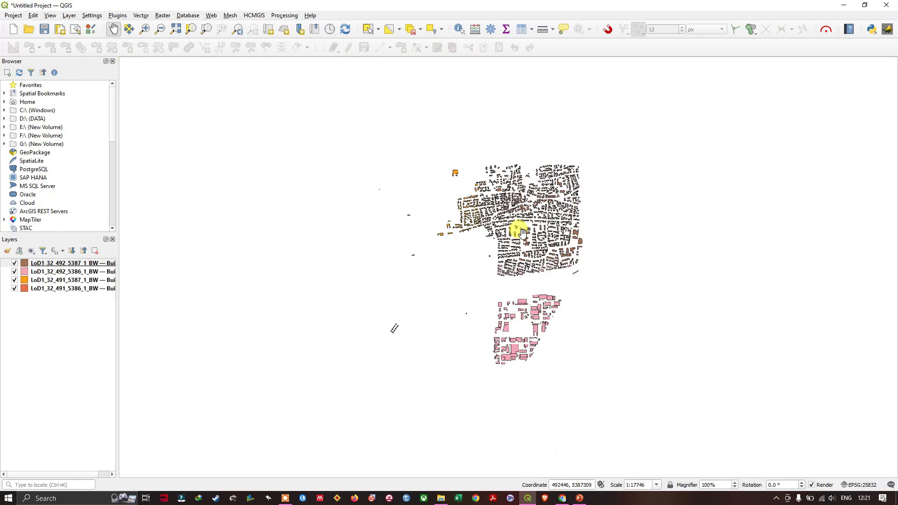
scroll(518, 215, "up", 2)
scroll(509, 195, "down", 1)
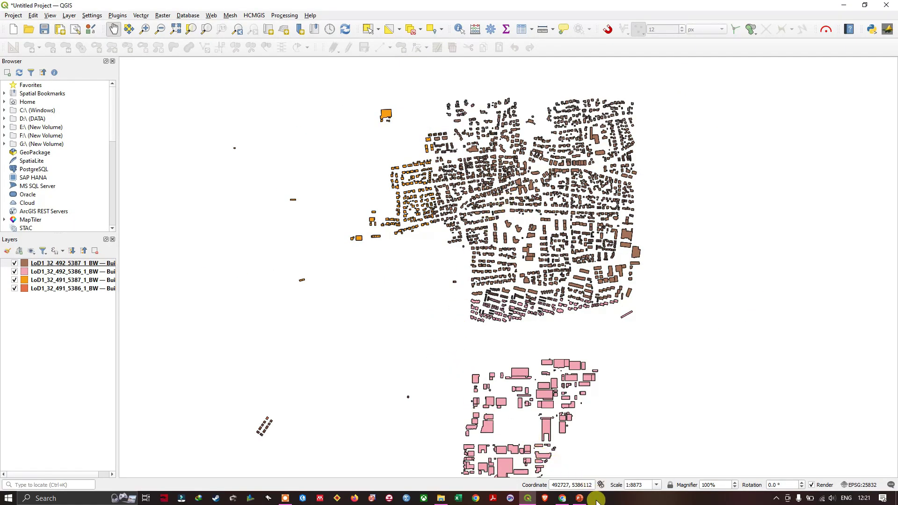
left_click(580, 499)
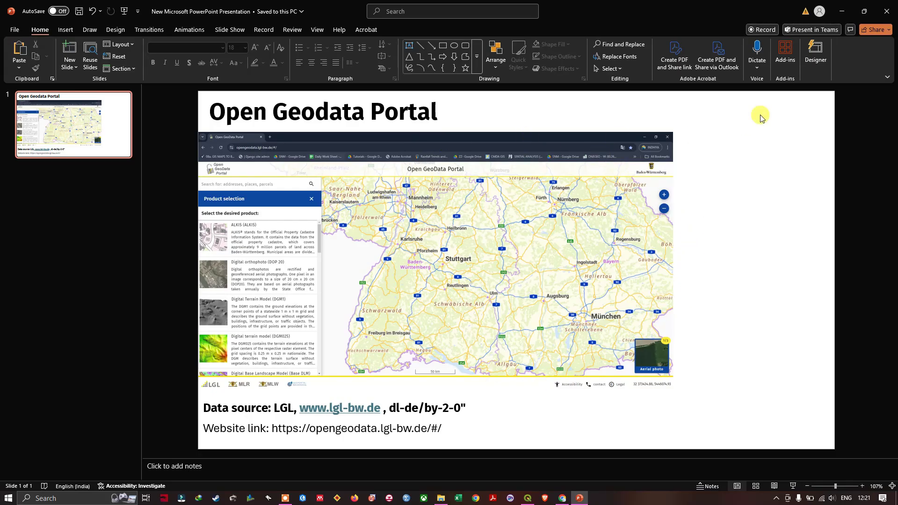
Minimize PowerPoint after viewing the Open Geodata Portal slide to return to QGIS.
left_click(843, 9)
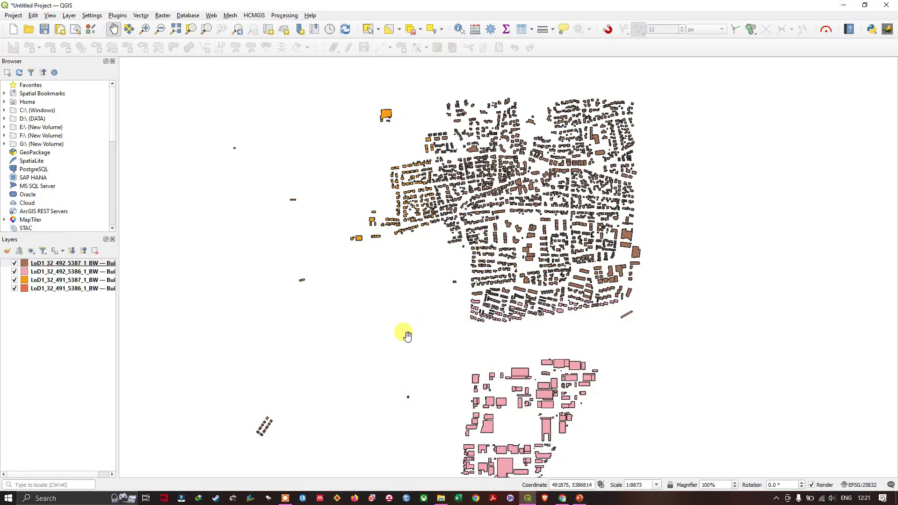
Widen the Layers panel so the full LoD1 building layer names are readable.
left_click_drag(408, 335, 413, 317)
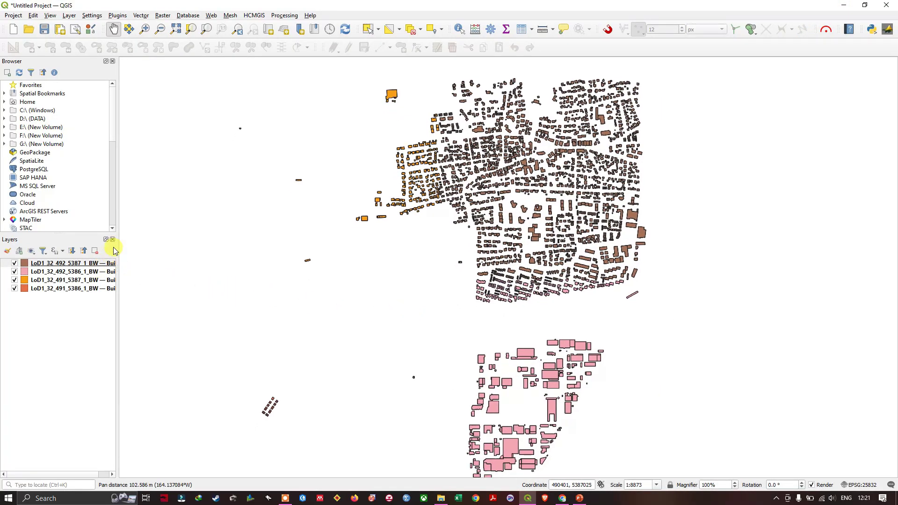
left_click_drag(117, 239, 158, 238)
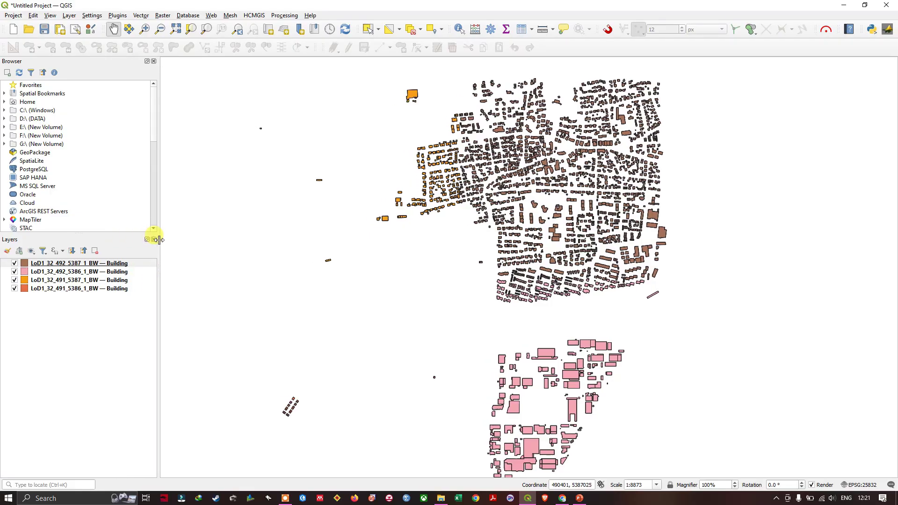
left_click(122, 273)
left_click(121, 281)
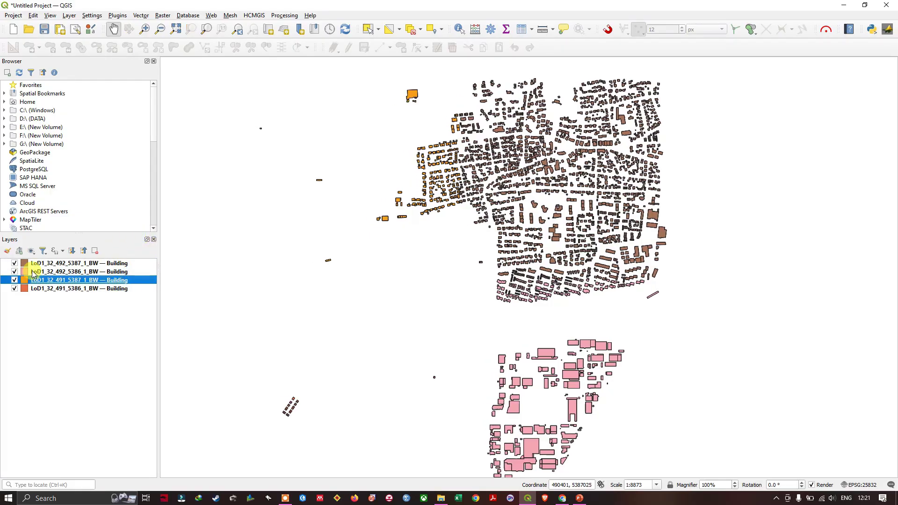
Toggle the three lower LoD1 building layers off and back on to check each one.
left_click(14, 272)
left_click(14, 280)
left_click(14, 289)
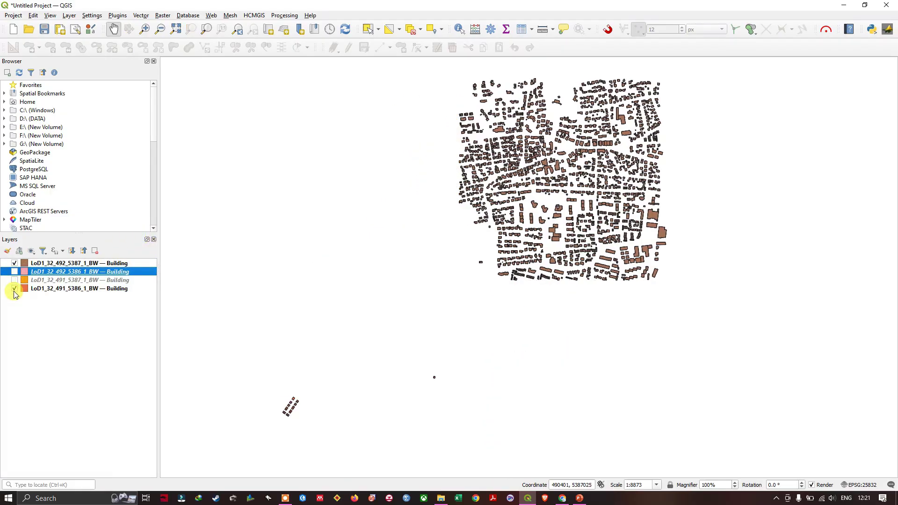
left_click(15, 271)
left_click(15, 280)
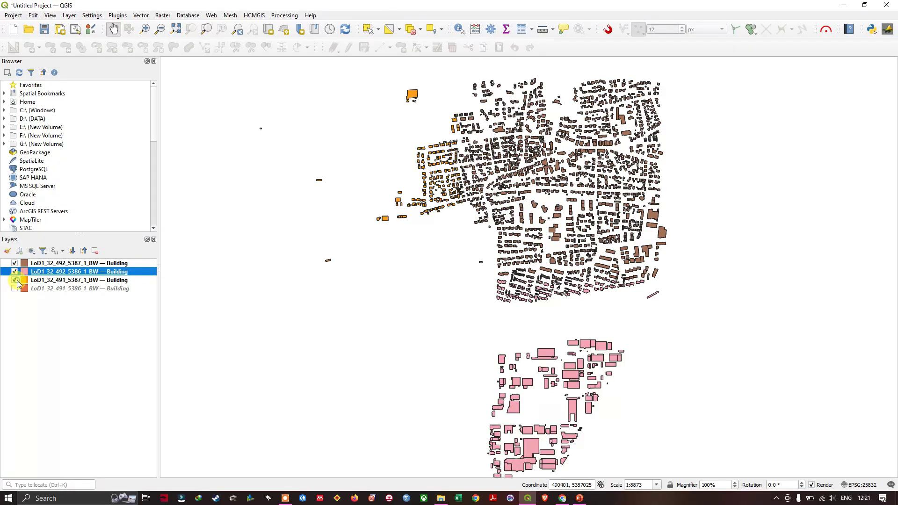
left_click(14, 289)
Zoom closely into the buildings and bring up the LoD1_32_492_5387_1_BW layer's context menu.
left_click(100, 263)
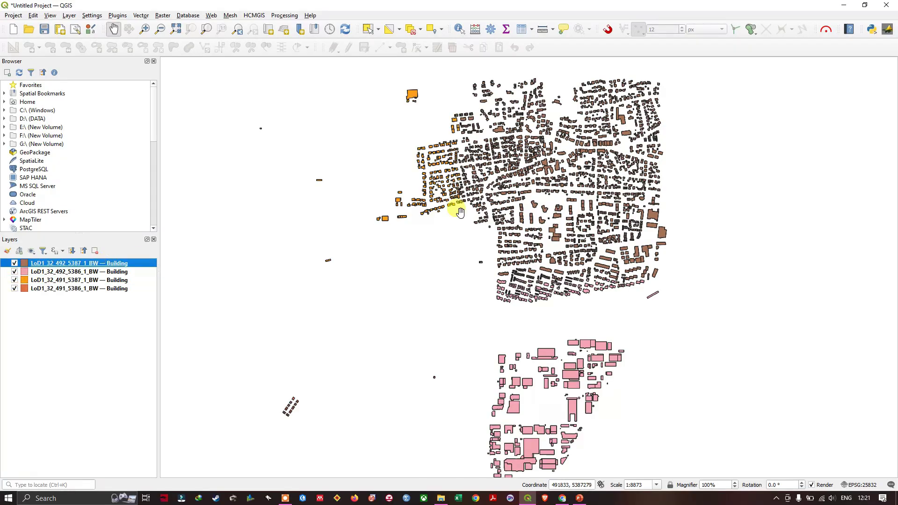
left_click_drag(551, 198, 551, 180)
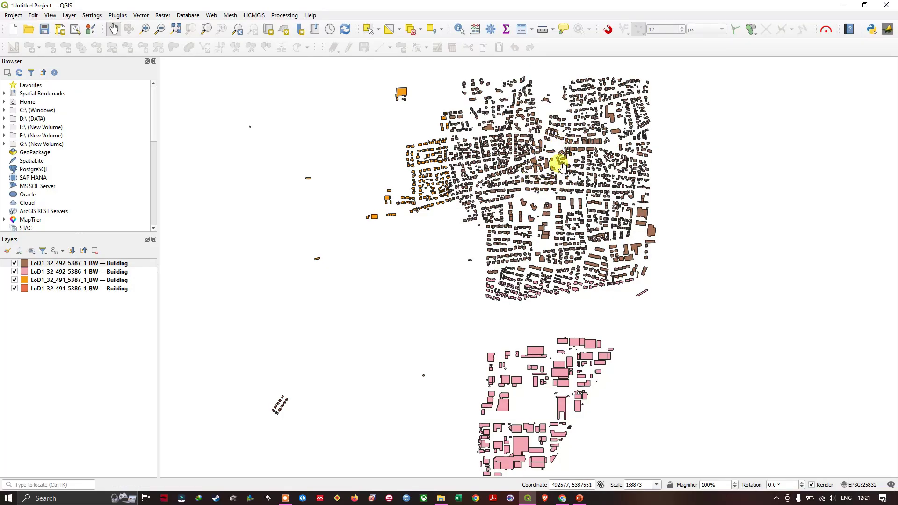
scroll(506, 163, "up", 1)
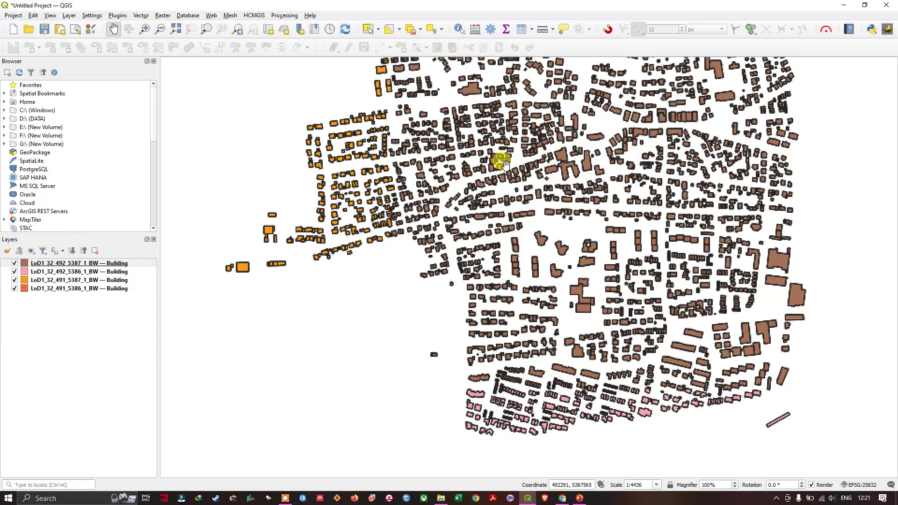
scroll(503, 161, "up", 3)
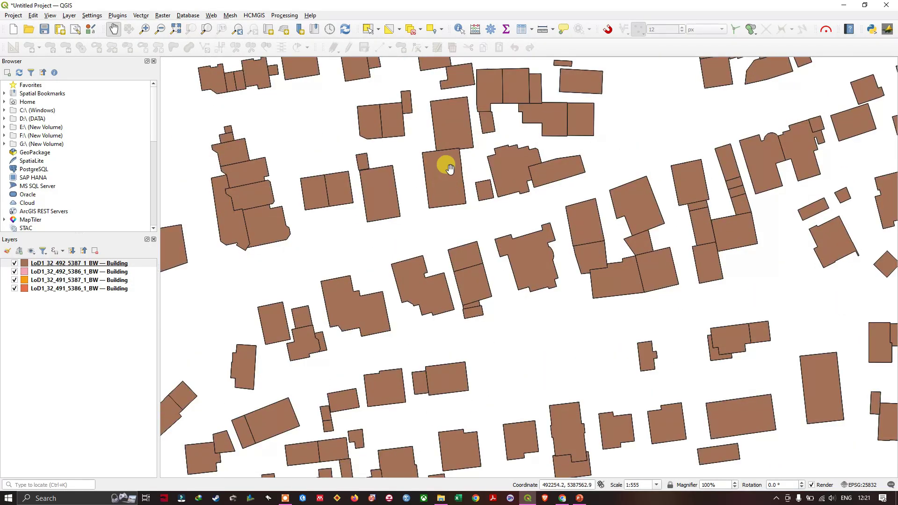
left_click(99, 265)
right_click(97, 264)
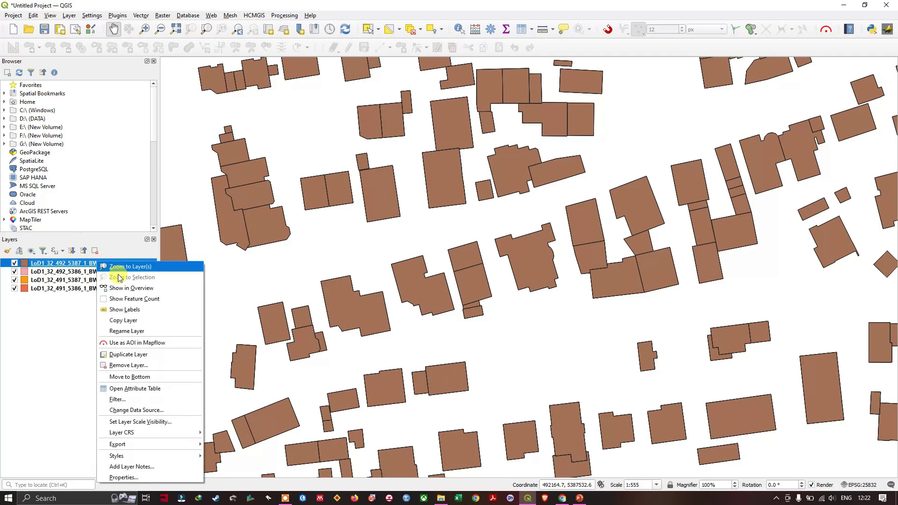
Open LoD1_32_492_5387_1_BW's attribute table, scroll through its measuredHeight values, then close it.
left_click(163, 393)
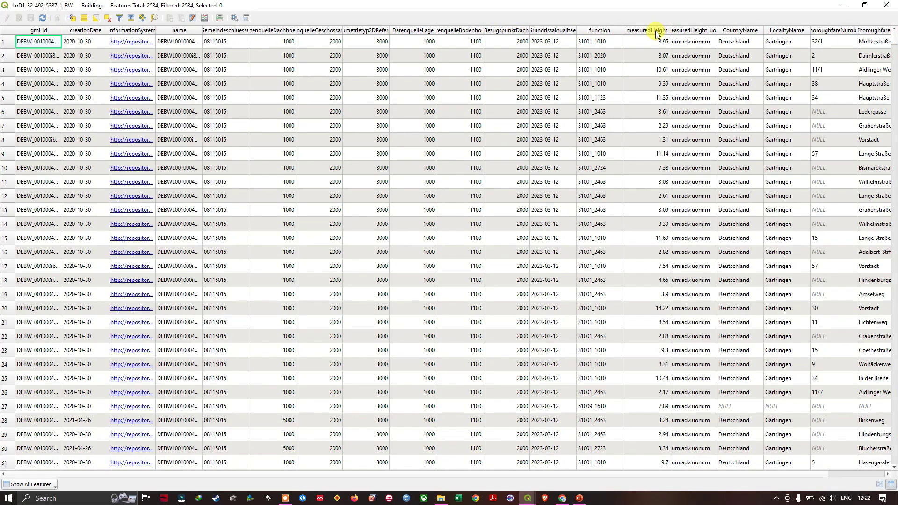
left_click(5, 42)
scroll(664, 187, "down", 20)
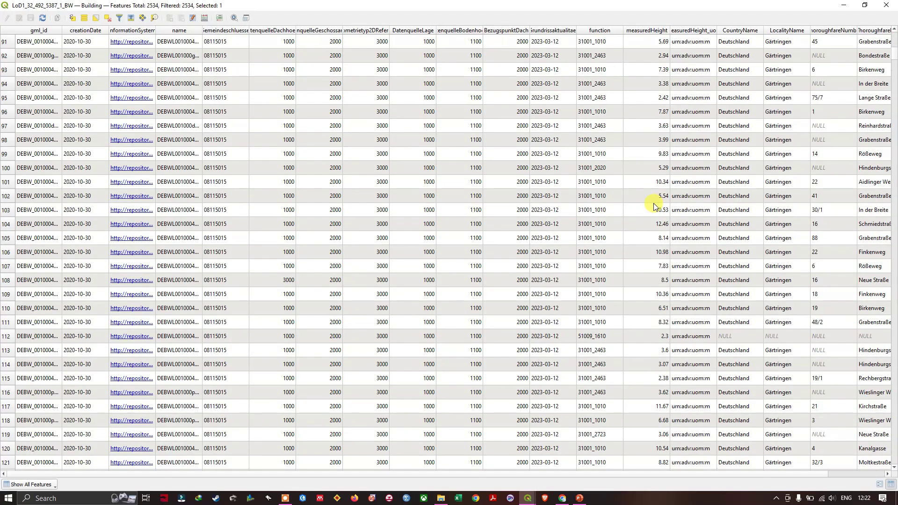
scroll(655, 204, "down", 20)
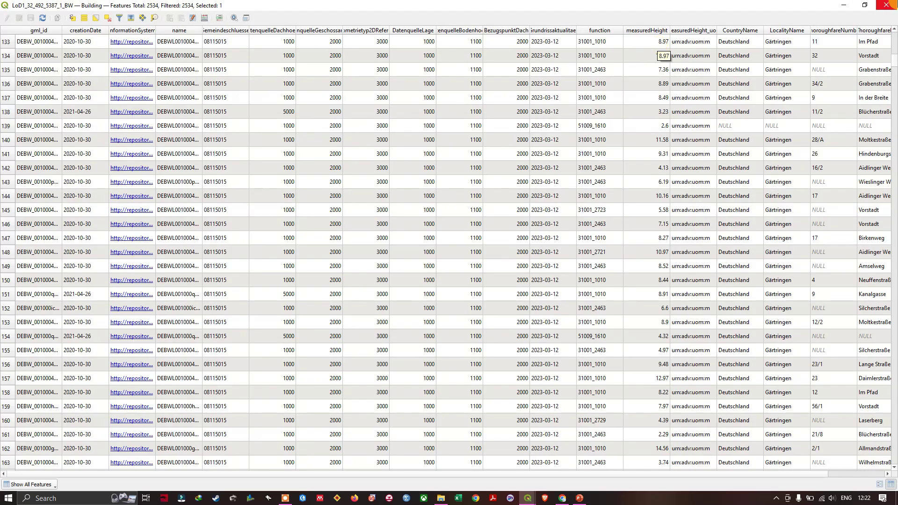
left_click(887, 5)
Zoom out and pan until all four layers' footprints show, then select LoD1_32_492_5387_1_BW.
scroll(465, 173, "down", 2)
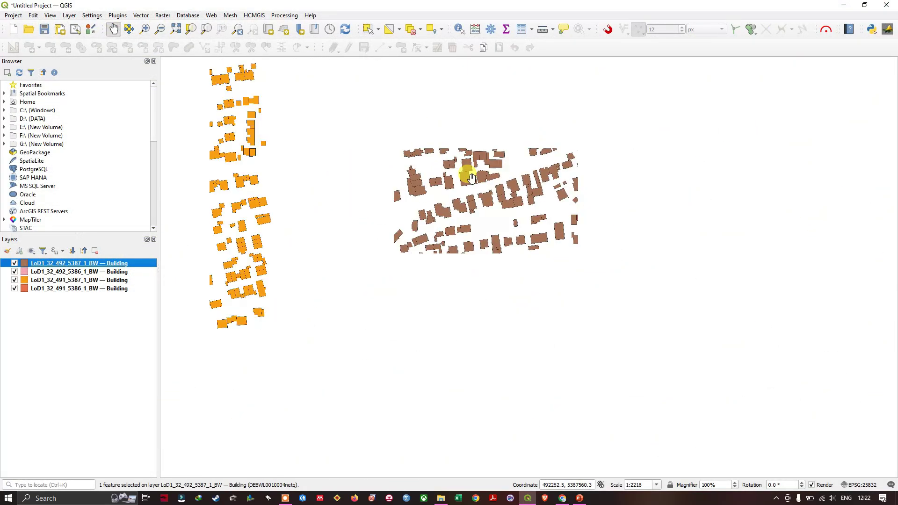
scroll(465, 204, "down", 2)
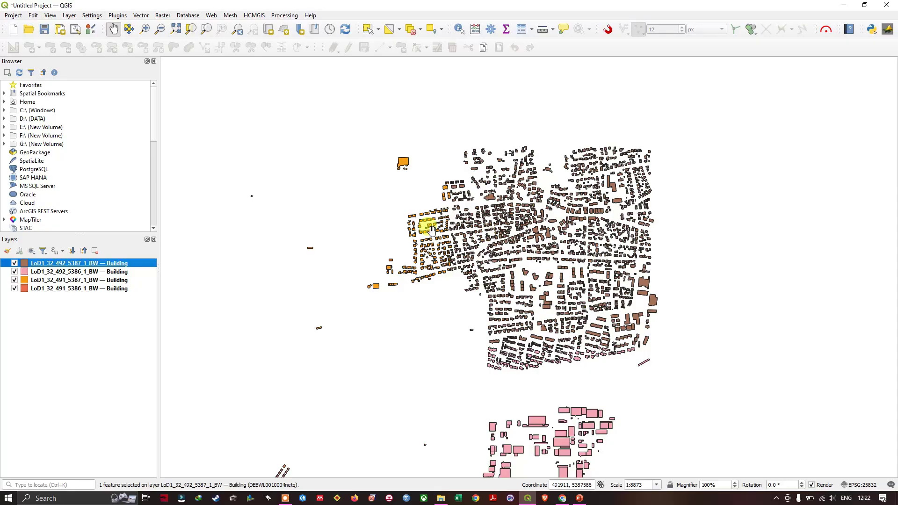
left_click_drag(431, 230, 441, 154)
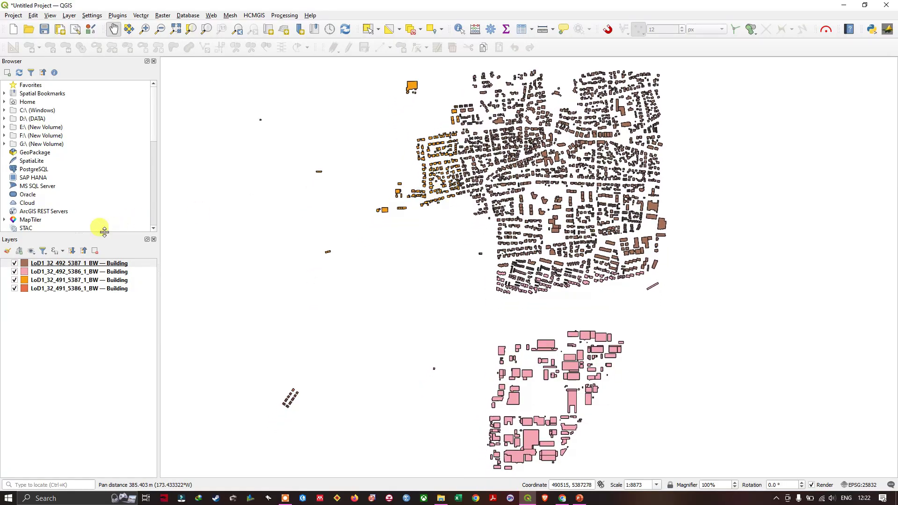
left_click(89, 263)
right_click(90, 266)
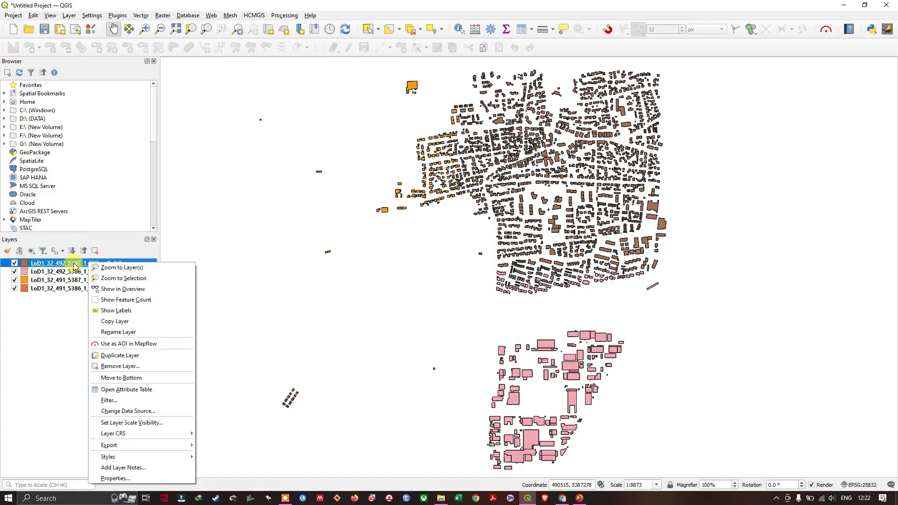
Give LoD1_32_492_5387_1_BW a single 3D symbol extruded by the measuredHeight field.
left_click(104, 480)
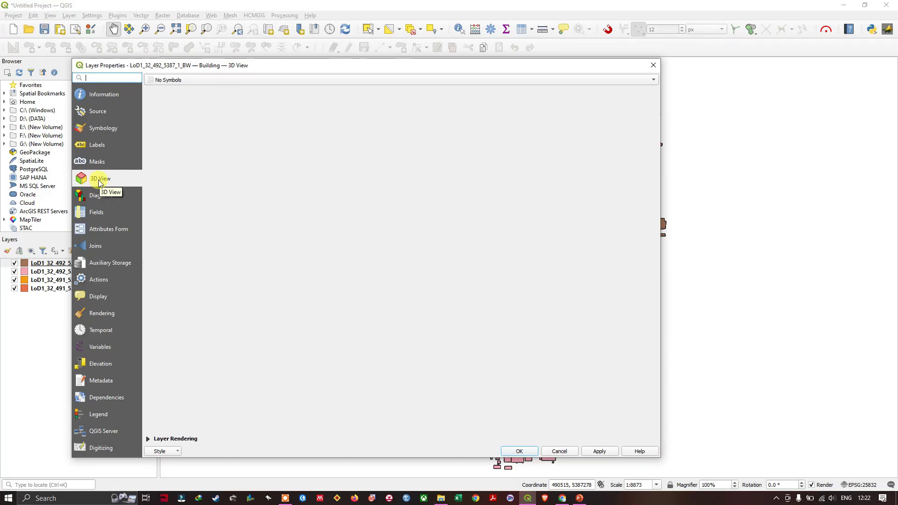
left_click(186, 83)
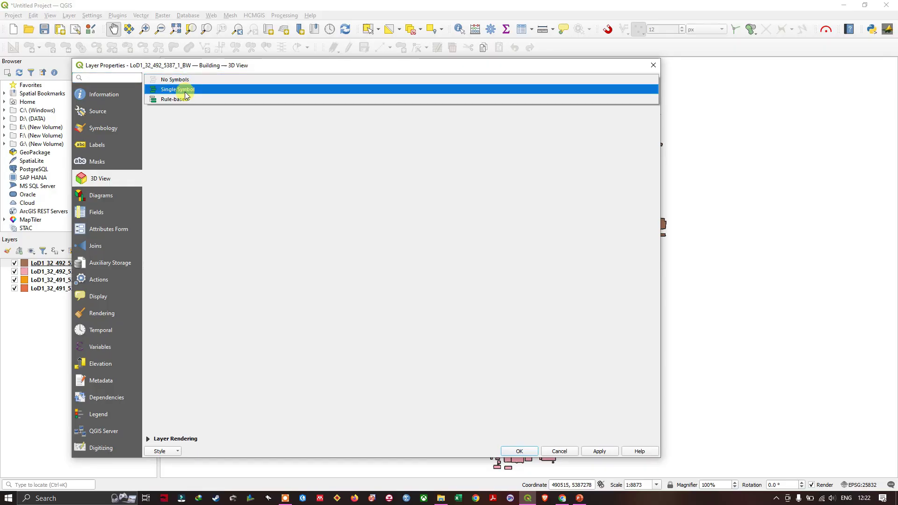
left_click(184, 91)
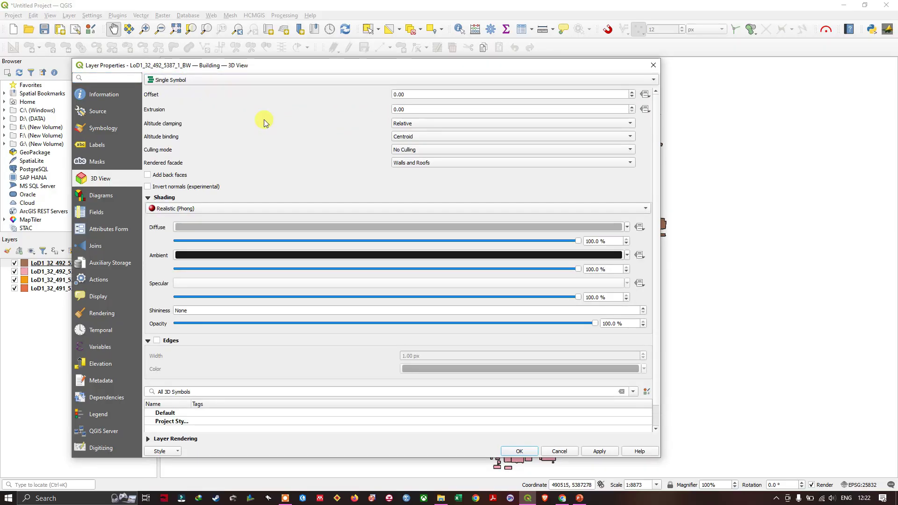
left_click(646, 110)
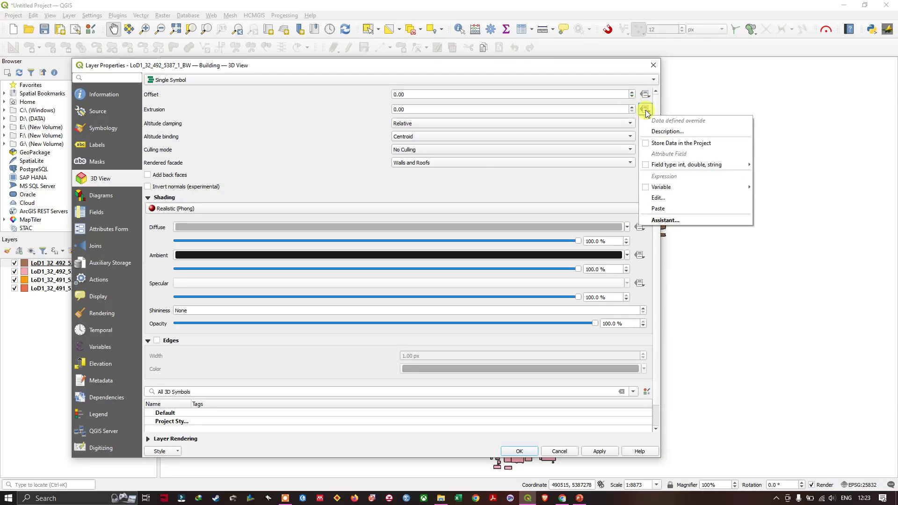
mouse_move(655, 166)
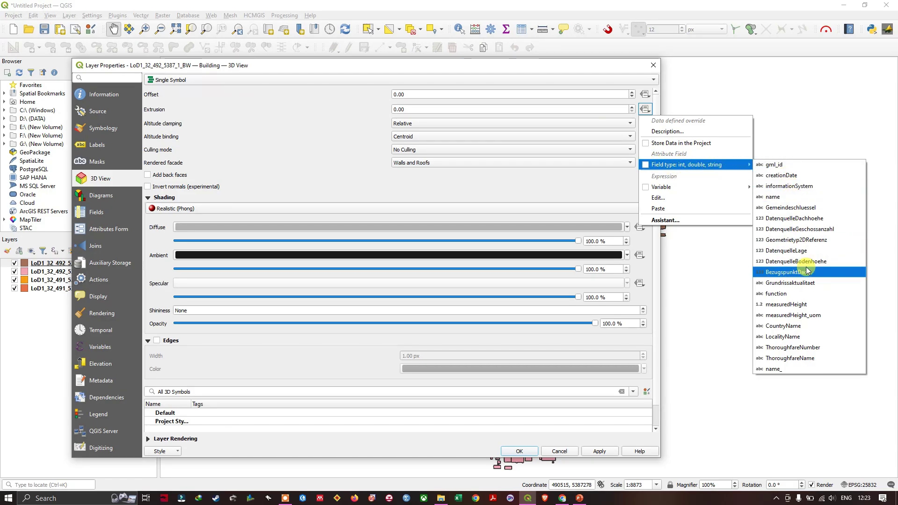
left_click(805, 305)
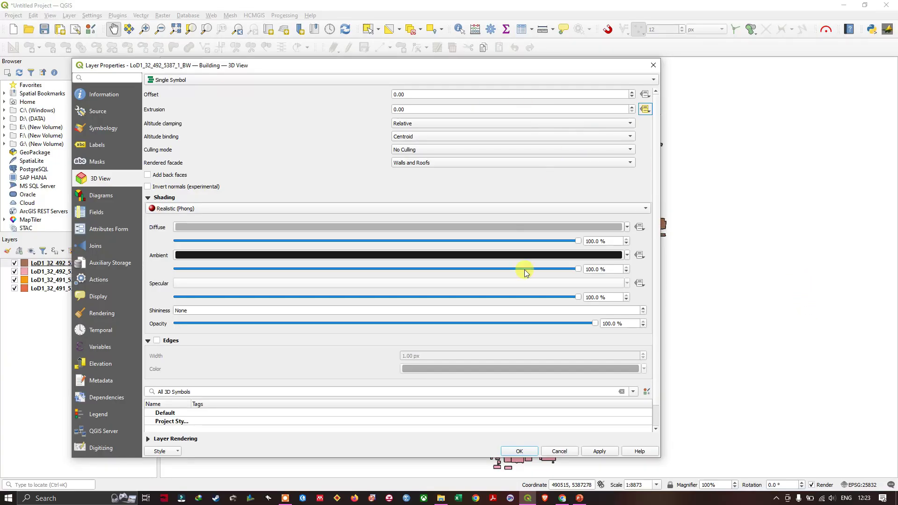
left_click(520, 451)
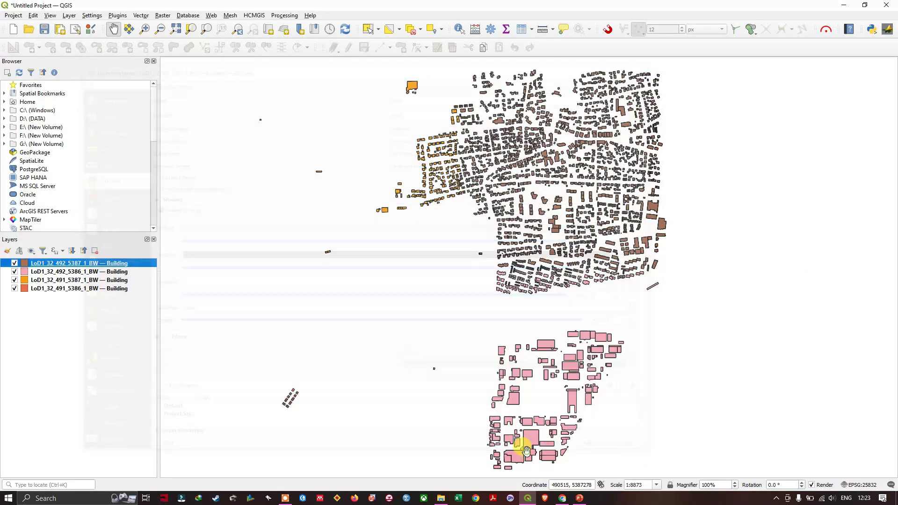
Give LoD1_32_492_5386_1_BW a single 3D symbol with extrusion overridden by measuredHeight.
left_click(77, 265)
right_click(79, 272)
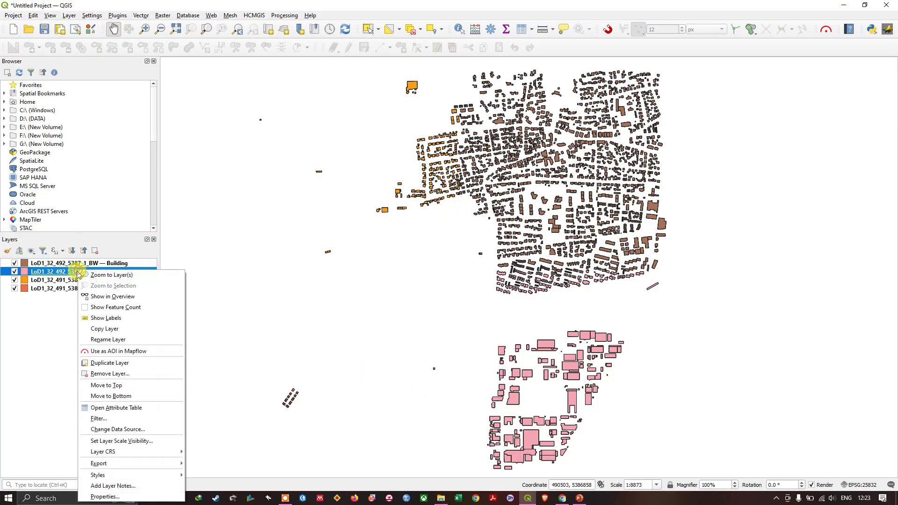
left_click(138, 499)
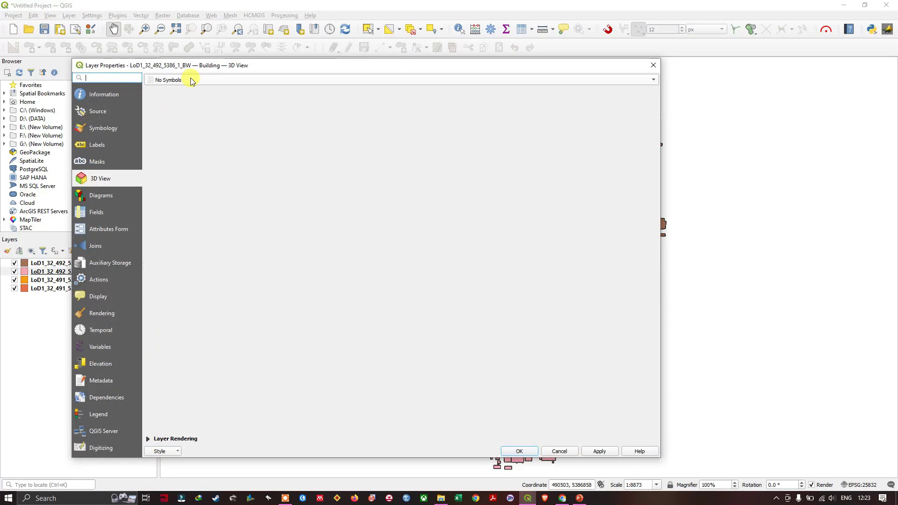
left_click(190, 80)
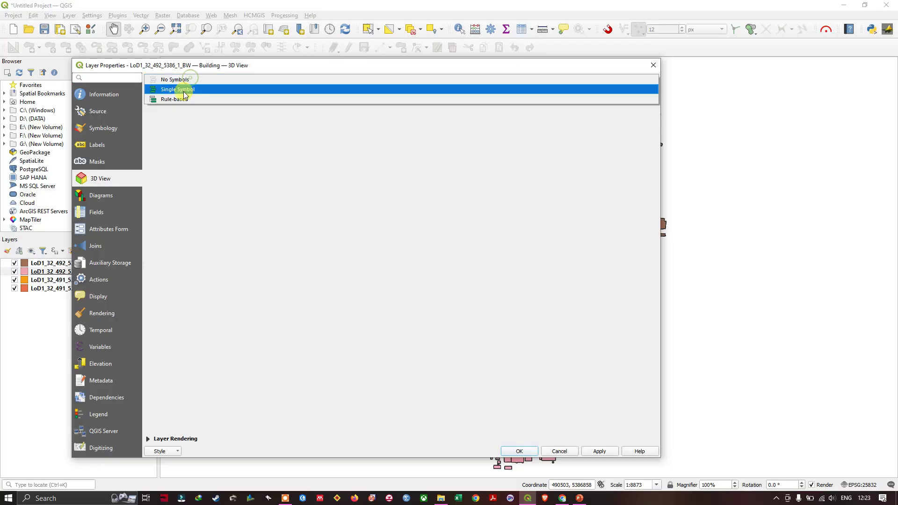
left_click(185, 98)
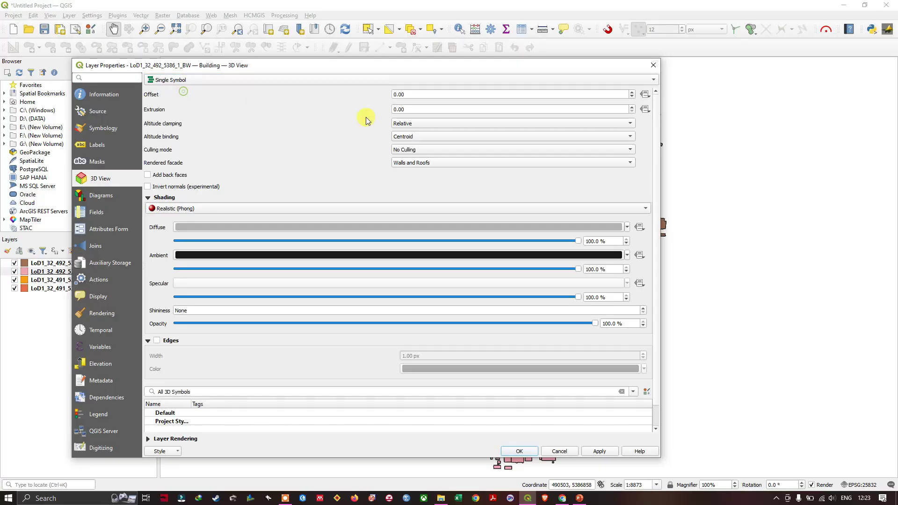
left_click(645, 109)
mouse_move(711, 165)
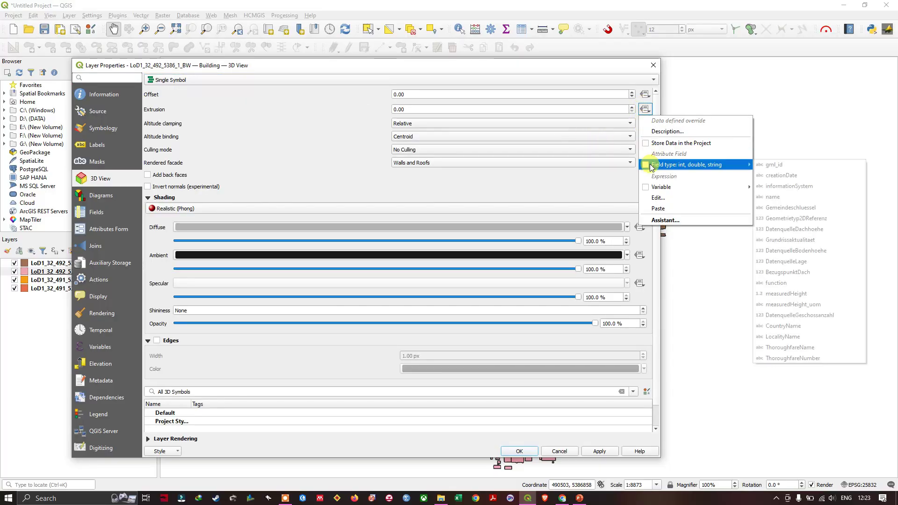
left_click(802, 295)
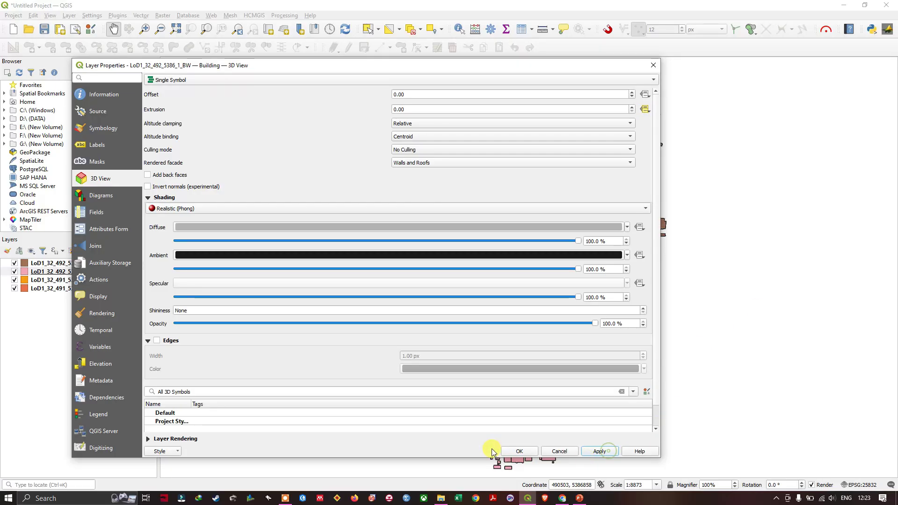
Confirm LoD1_32_492_5386_1_BW's 3D settings, then click through the four layers in the Layers panel.
left_click(519, 452)
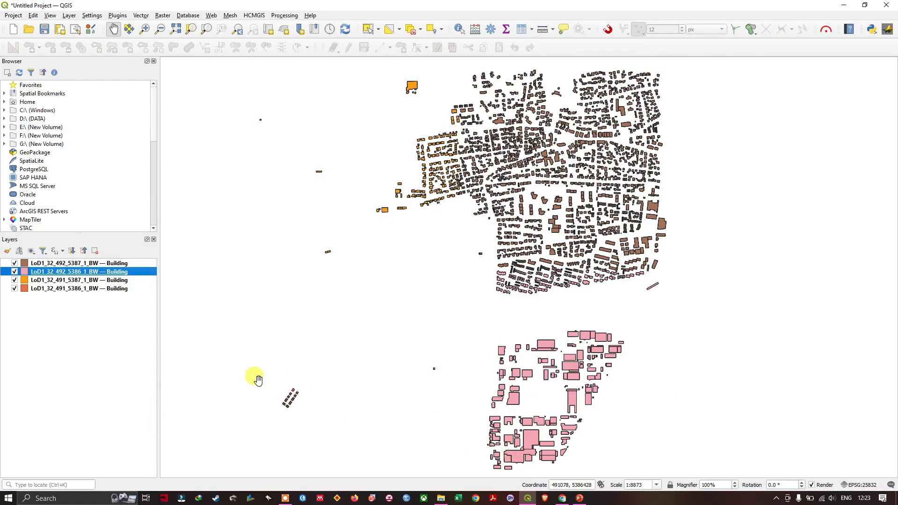
left_click(117, 280)
left_click(120, 288)
left_click(124, 280)
left_click(121, 287)
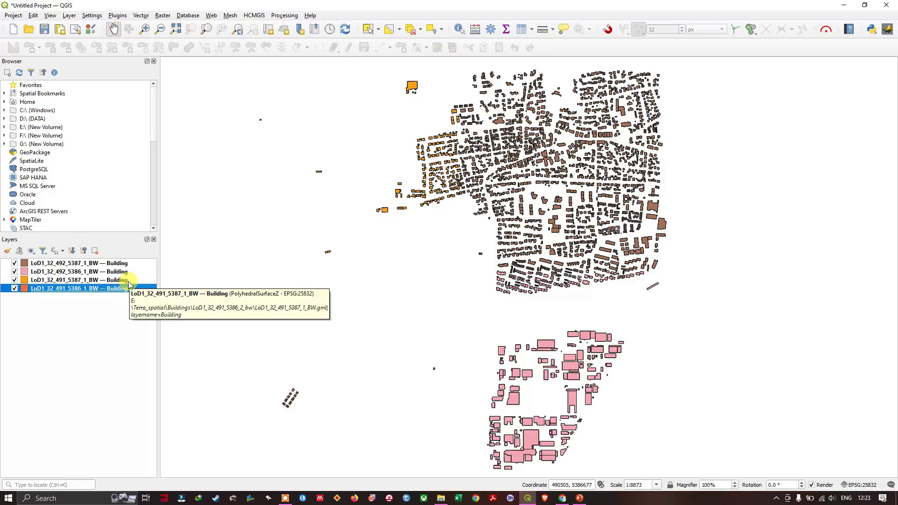
left_click(128, 274)
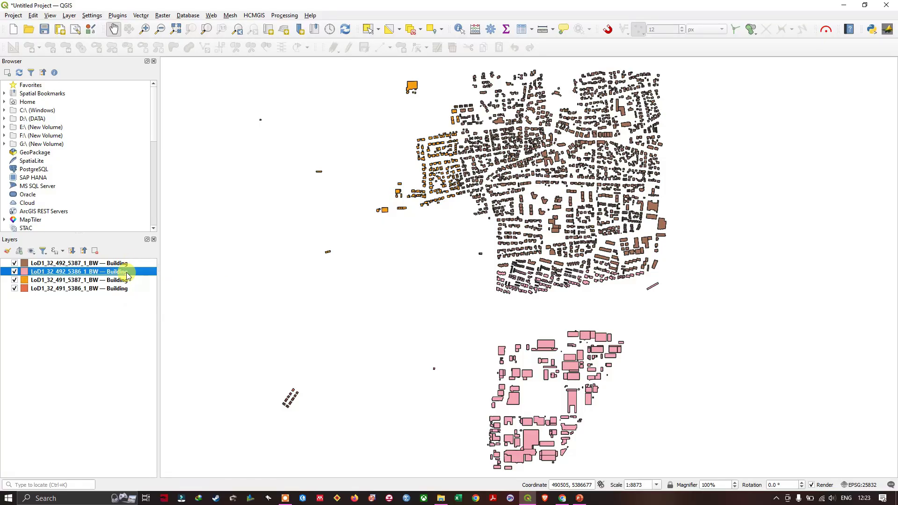
left_click(133, 263)
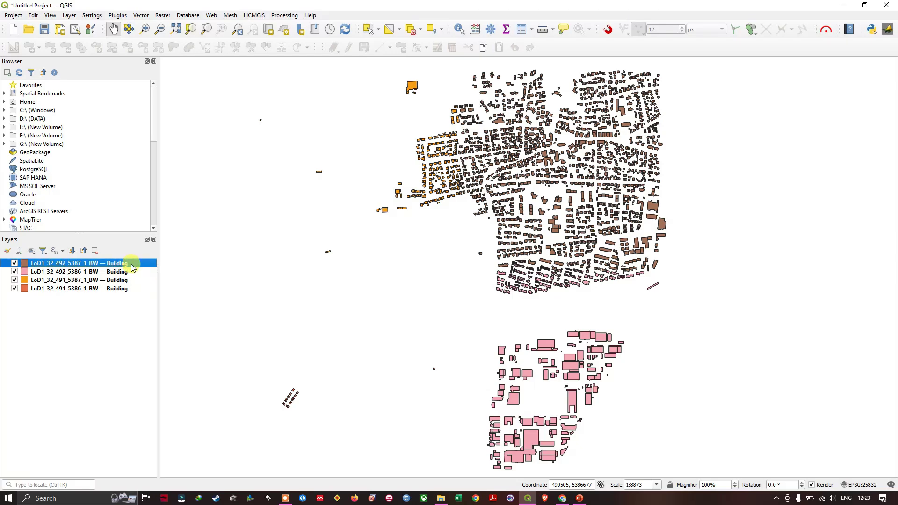
key("Down")
key("Down")
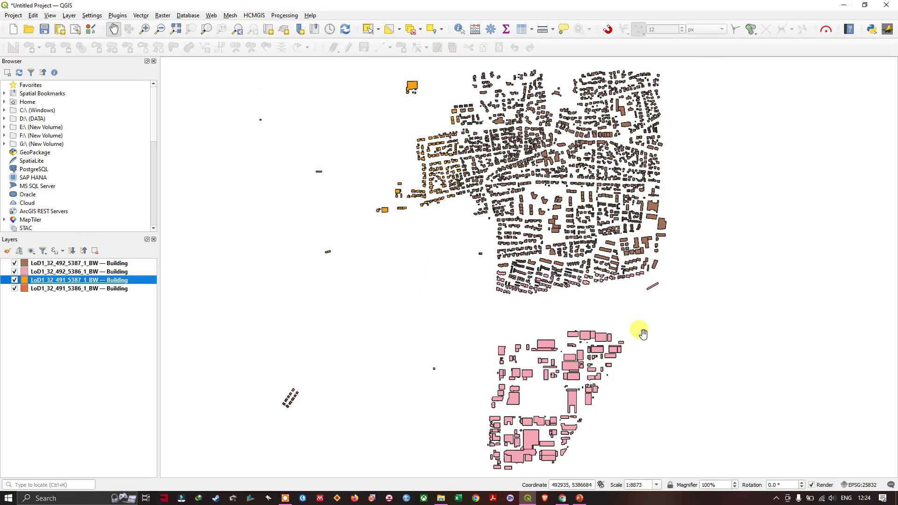
Add the OpenStreetMap XYZ tile layer as a street basemap under the building footprints.
left_click(255, 16)
mouse_move(269, 27)
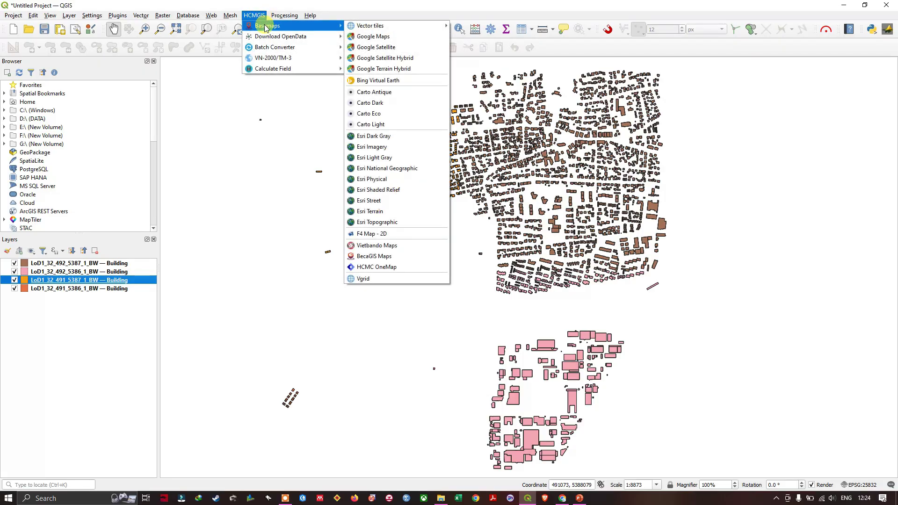
mouse_move(391, 29)
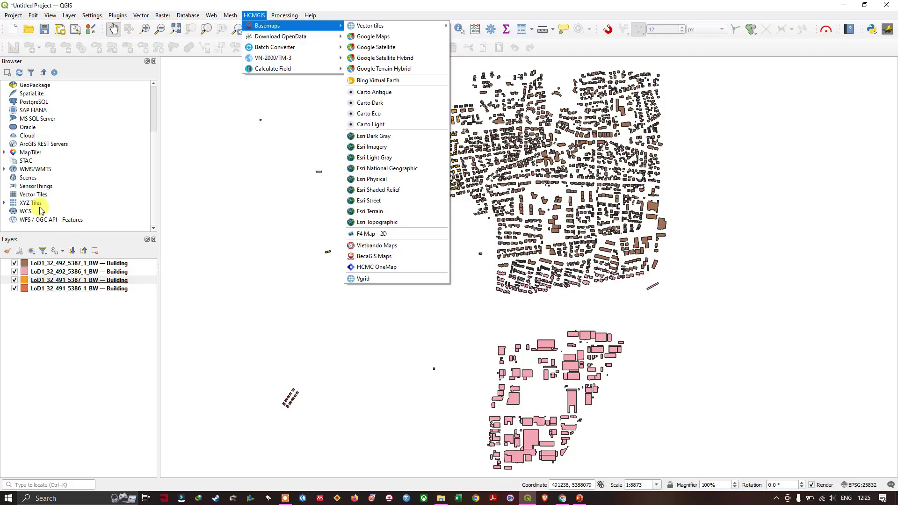
left_click(4, 204)
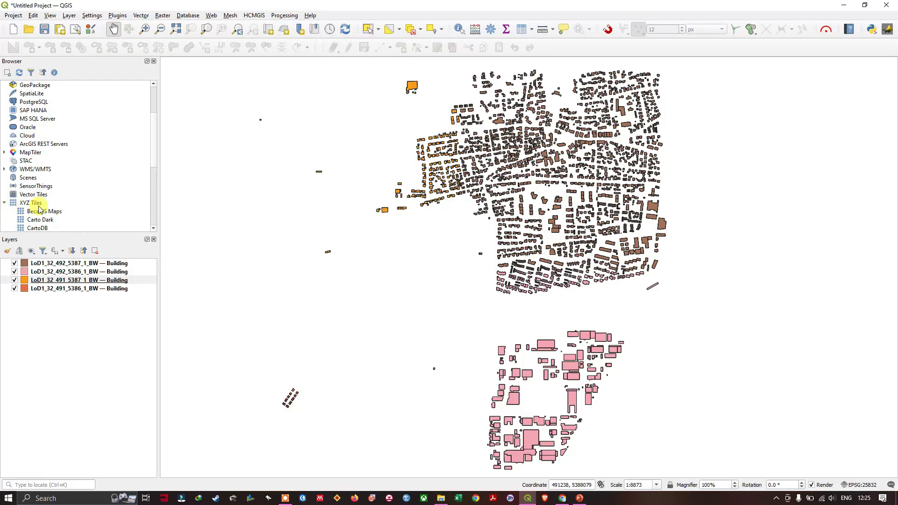
scroll(38, 206, "down", 5)
left_click(50, 221)
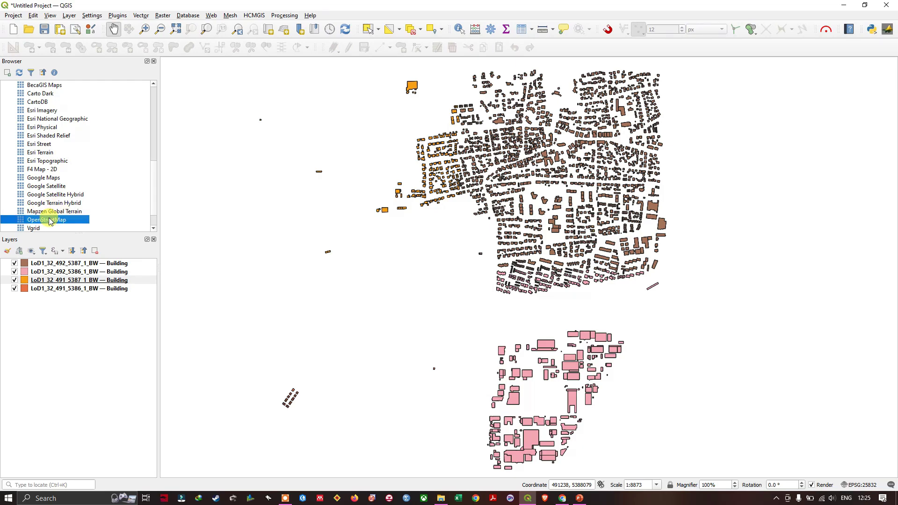
left_click_drag(60, 223, 393, 252)
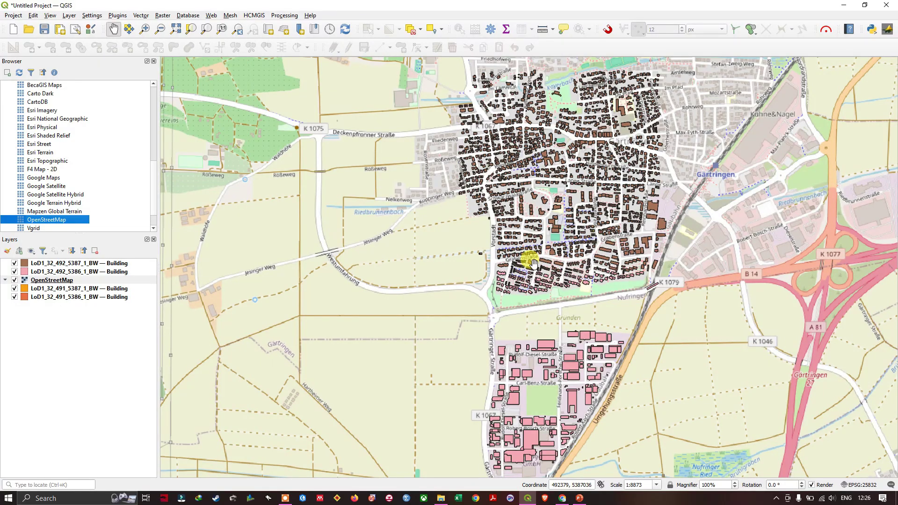
Zoom the 2D map in on the Gründen industrial area and open a new 3D map view.
scroll(510, 258, "down", 1)
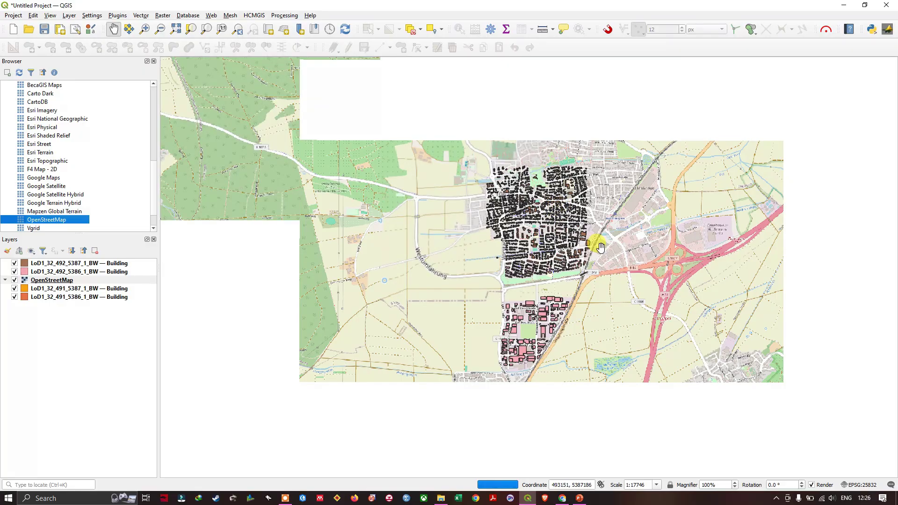
scroll(601, 247, "up", 1)
scroll(507, 366, "up", 2)
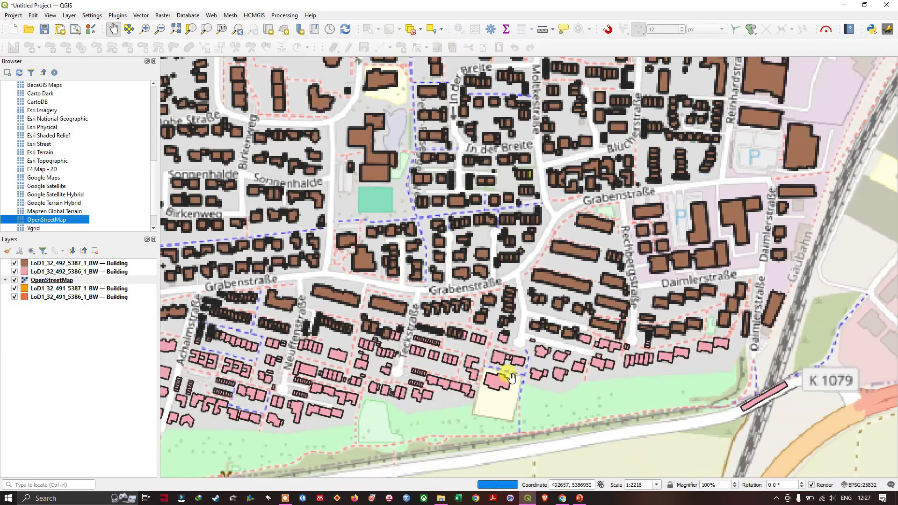
scroll(502, 288, "down", 1)
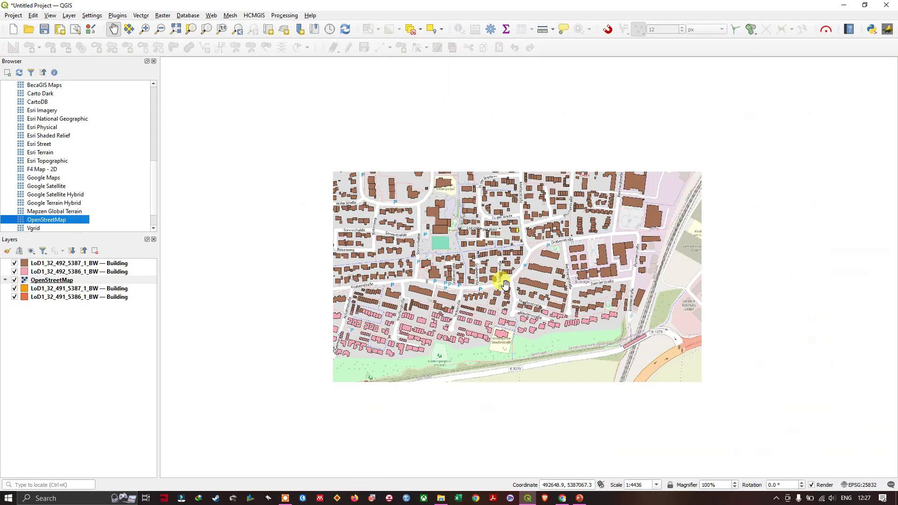
scroll(500, 304, "down", 1)
scroll(440, 375, "down", 1)
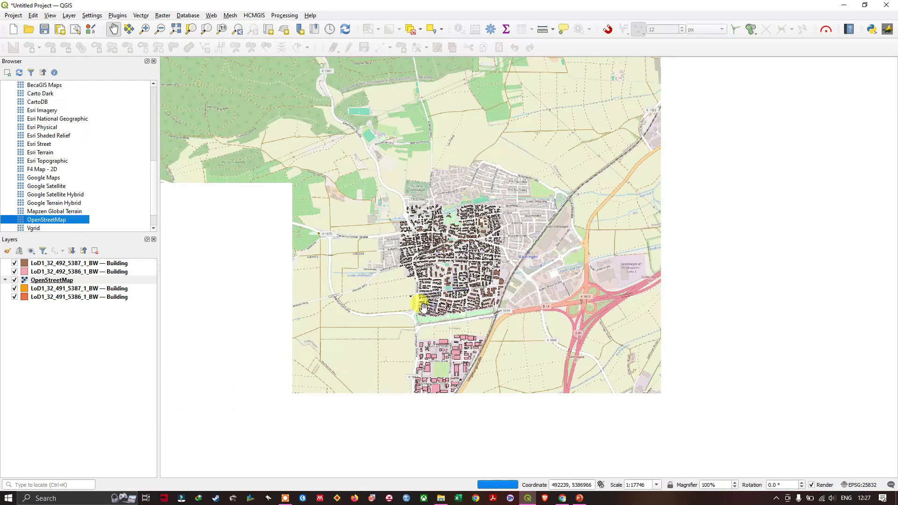
scroll(449, 405, "up", 3)
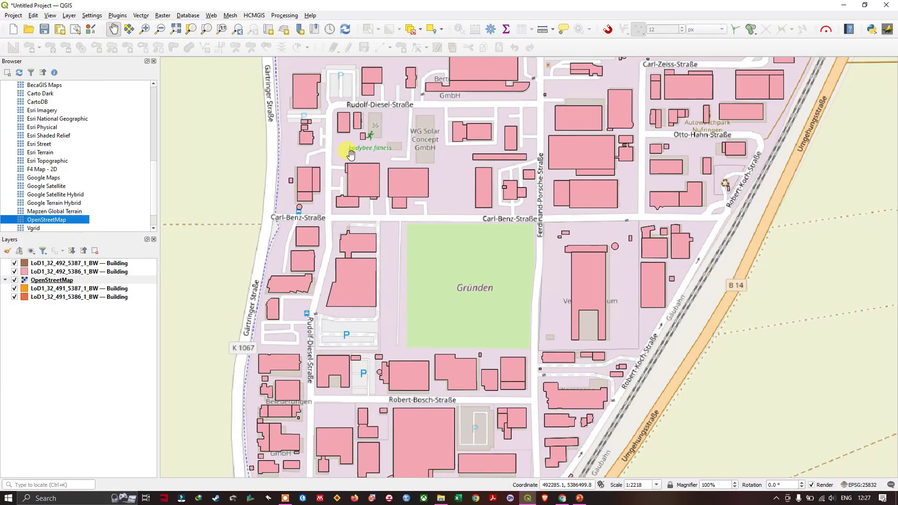
left_click(282, 31)
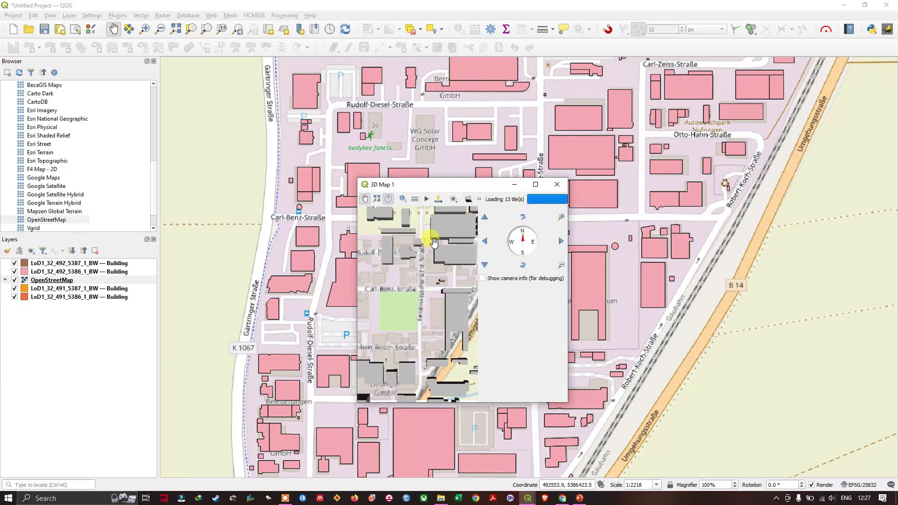
Maximize 3D Map 1, then zoom, pan and tilt it into a perspective view of the town.
left_click(536, 185)
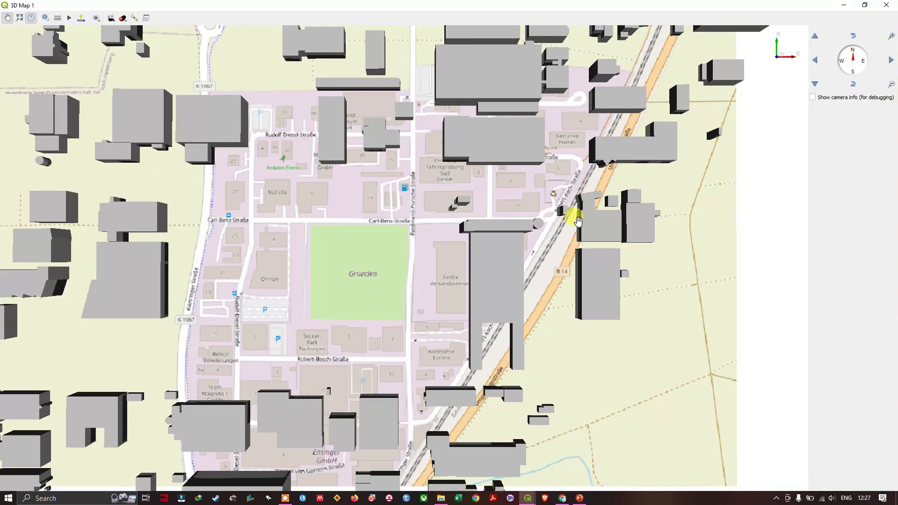
scroll(564, 276, "down", 4)
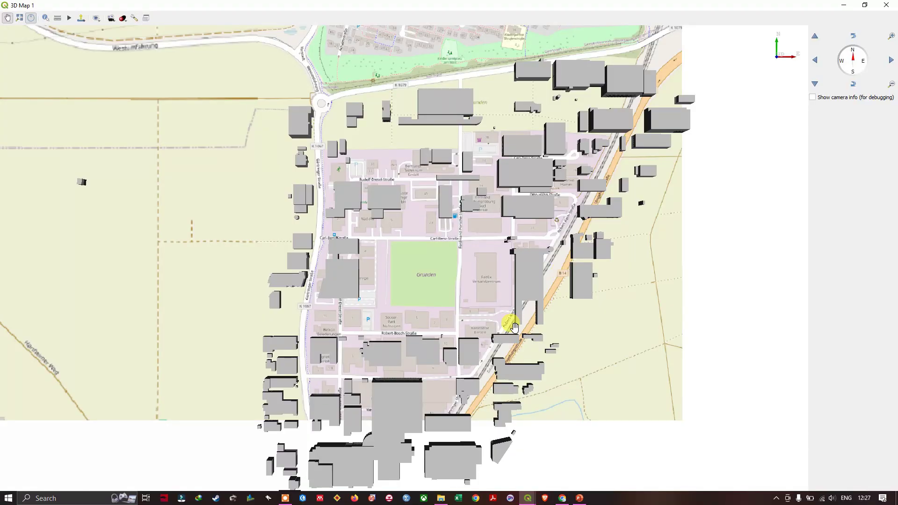
scroll(515, 326, "down", 3)
scroll(515, 286, "down", 2)
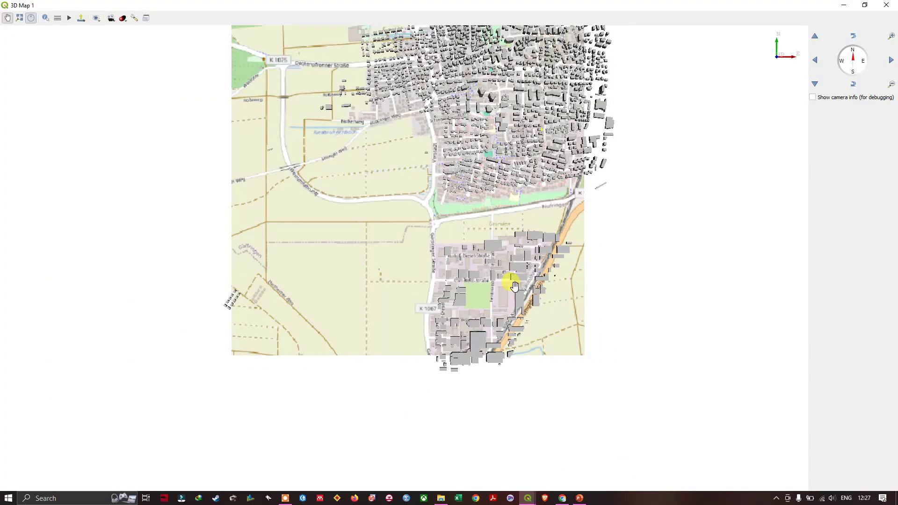
left_click_drag(520, 192, 510, 263)
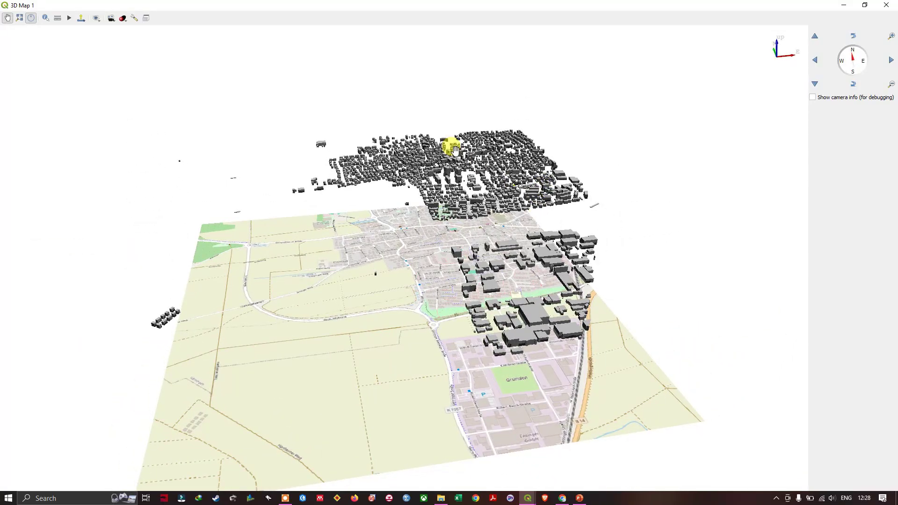
scroll(452, 148, "up", 10)
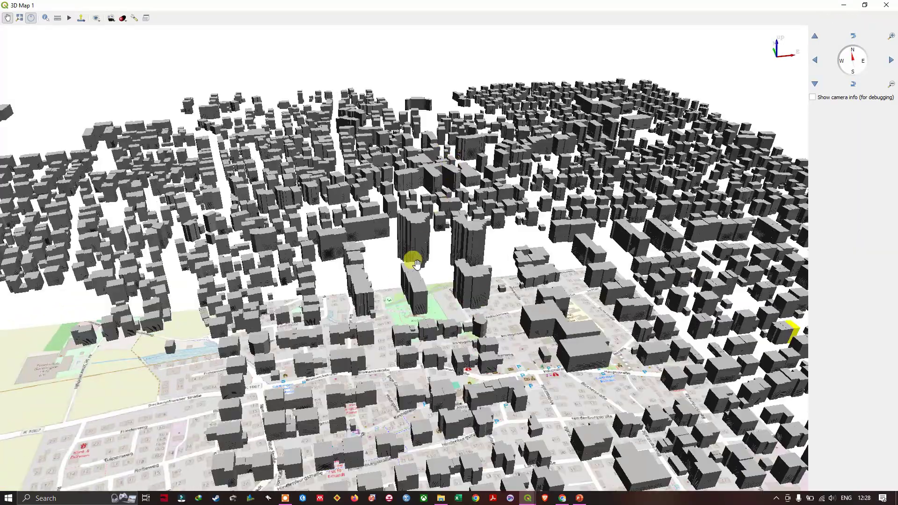
left_click_drag(411, 273, 471, 182)
scroll(470, 182, "down", 10)
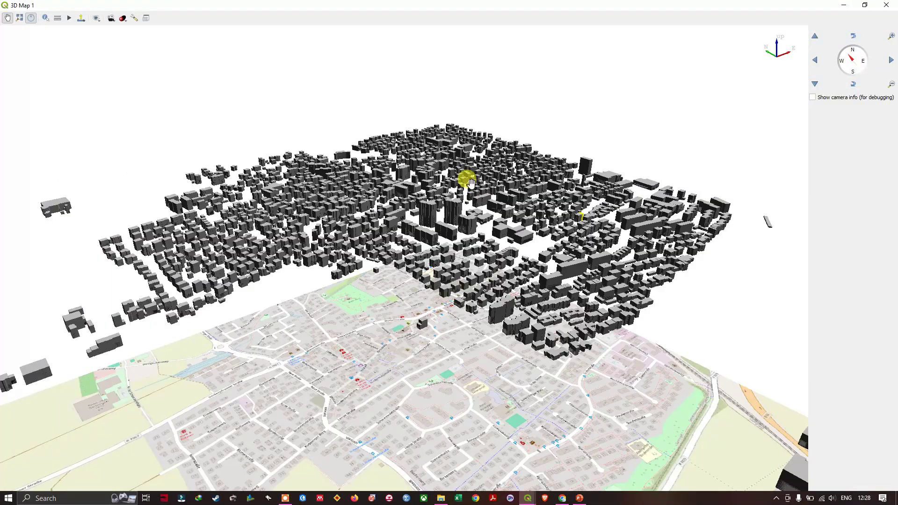
scroll(470, 181, "down", 5)
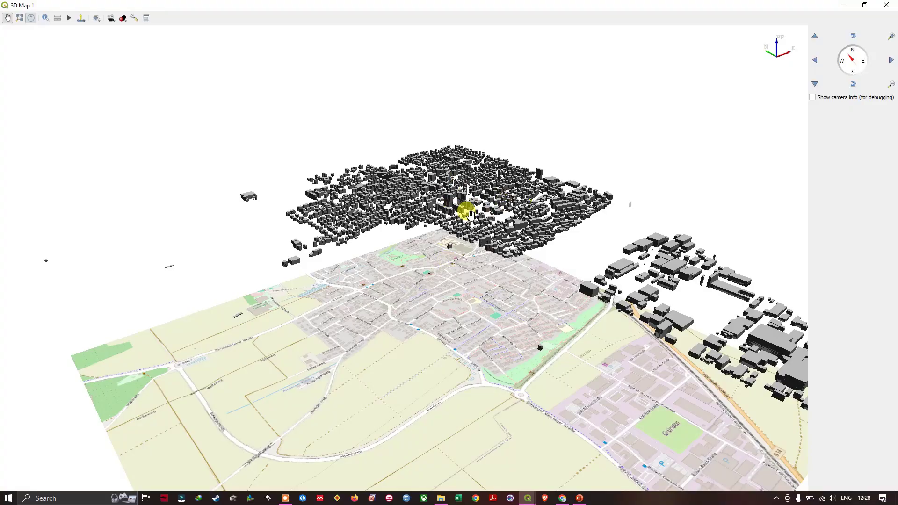
Set the 3D map terrain type to Online and zoom in on the buildings.
left_click(134, 18)
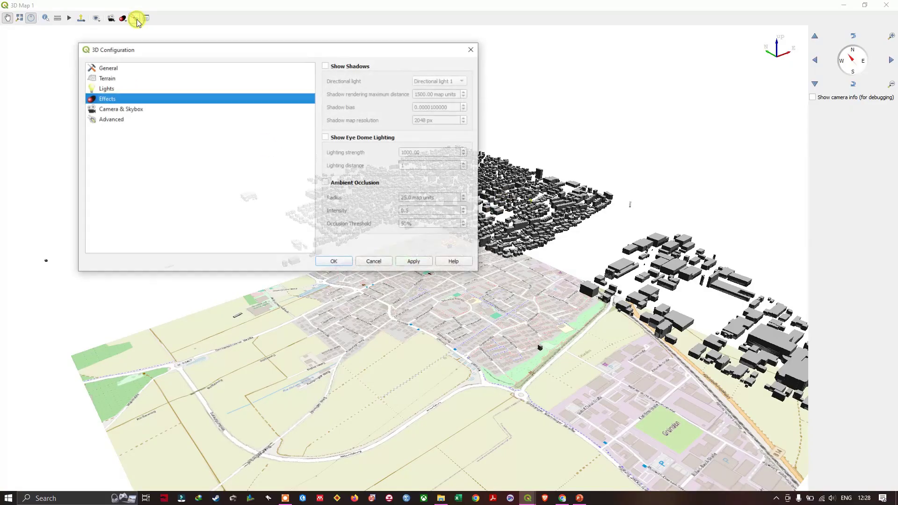
left_click(122, 80)
left_click(414, 83)
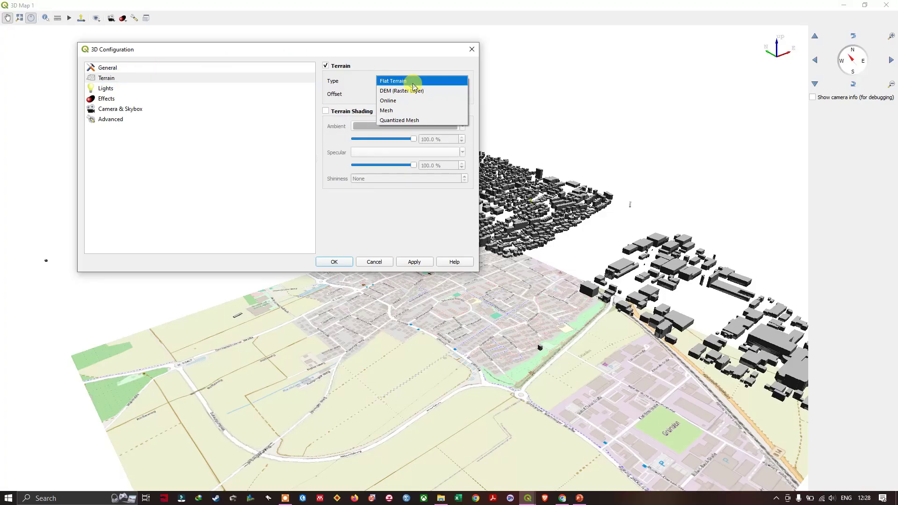
left_click(407, 100)
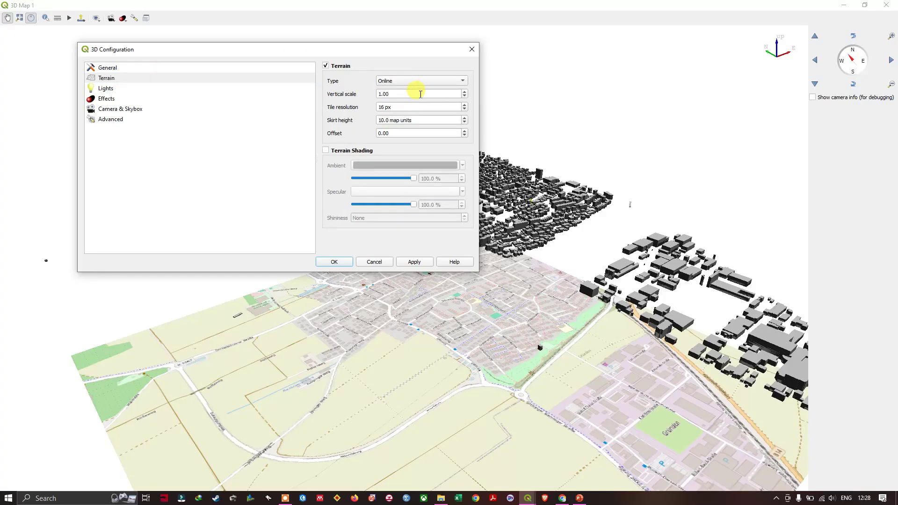
left_click(419, 265)
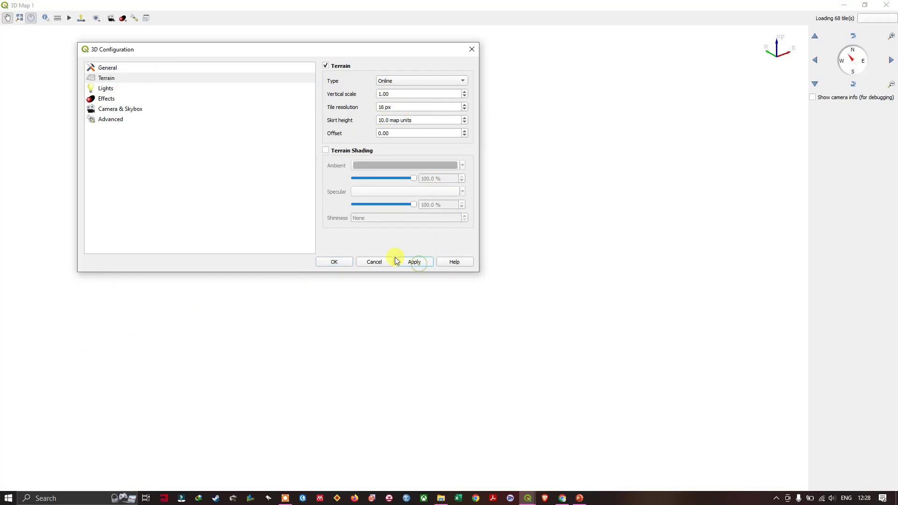
left_click(344, 265)
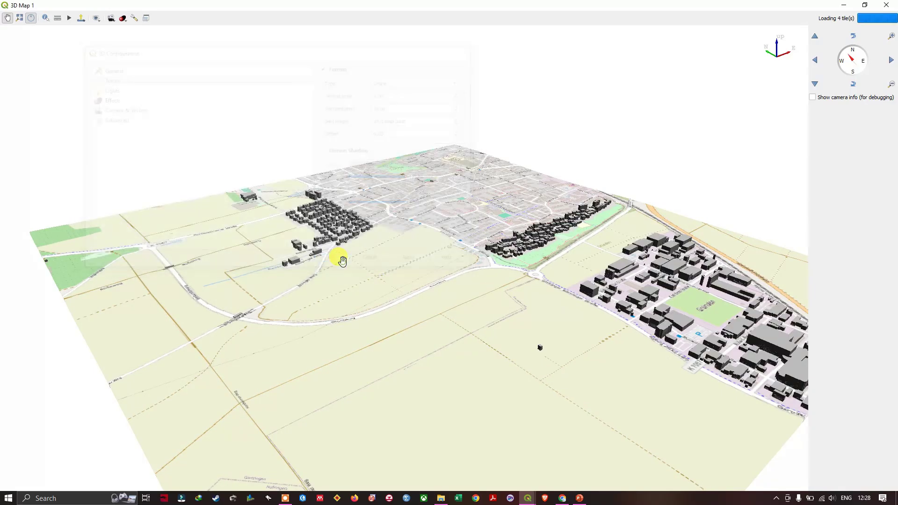
scroll(489, 177, "up", 5)
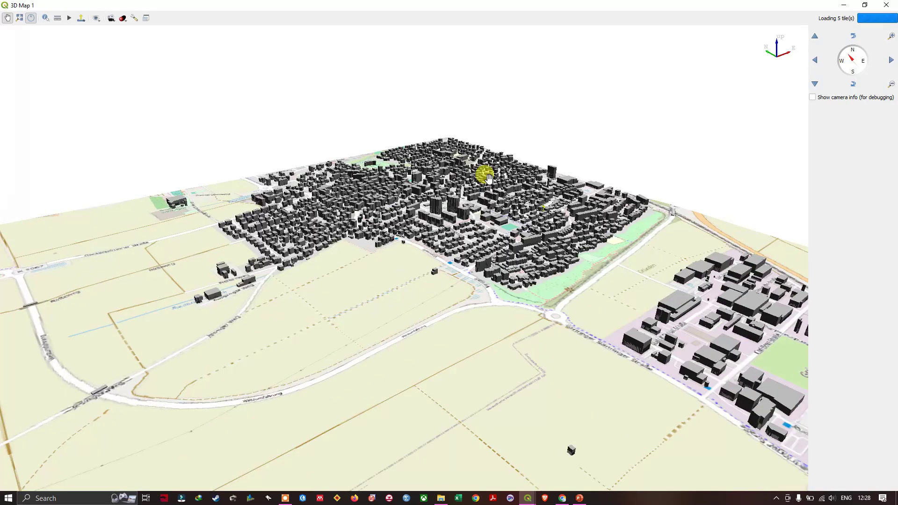
scroll(452, 194, "up", 3)
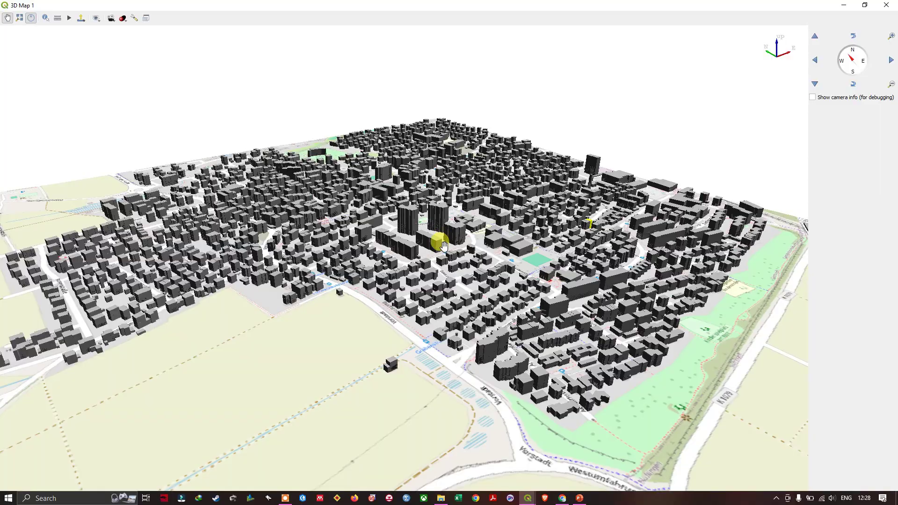
Orbit the 3D town from several angles, then zoom out over the whole town and fields.
left_click_drag(354, 234, 446, 352)
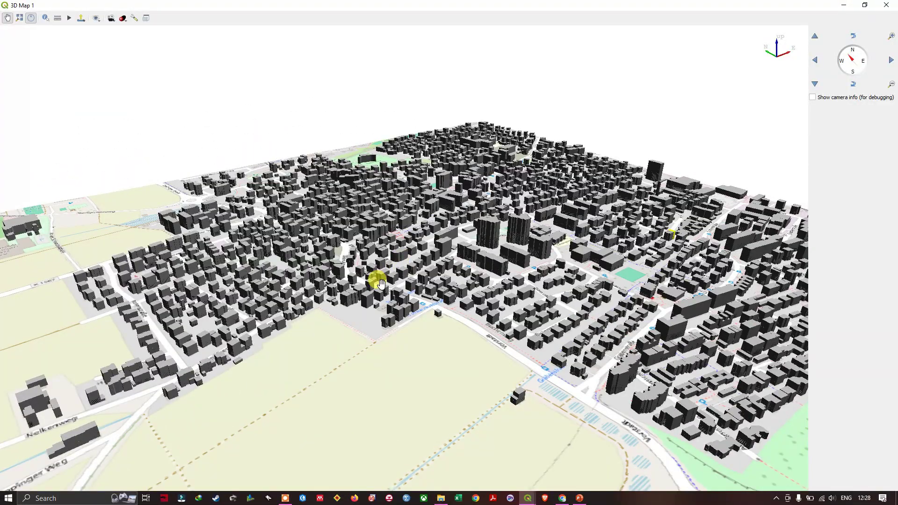
left_click_drag(396, 286, 628, 282)
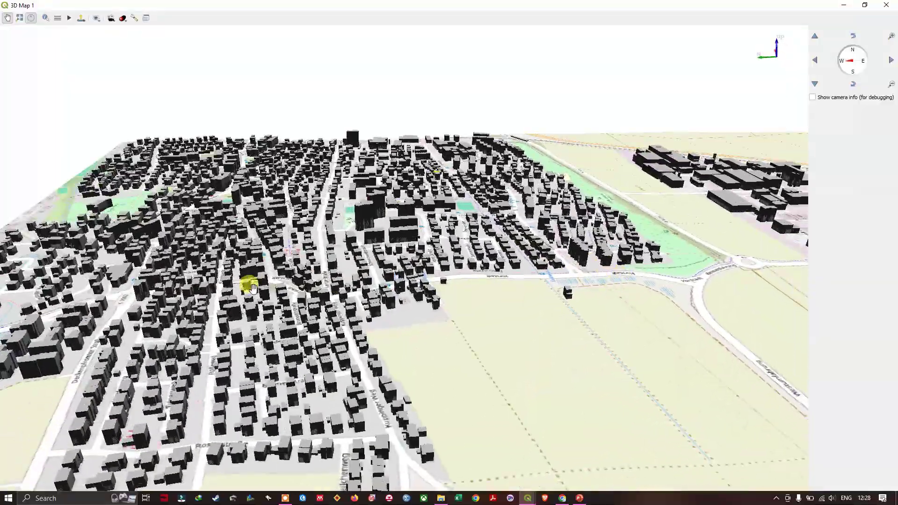
left_click_drag(252, 288, 263, 338)
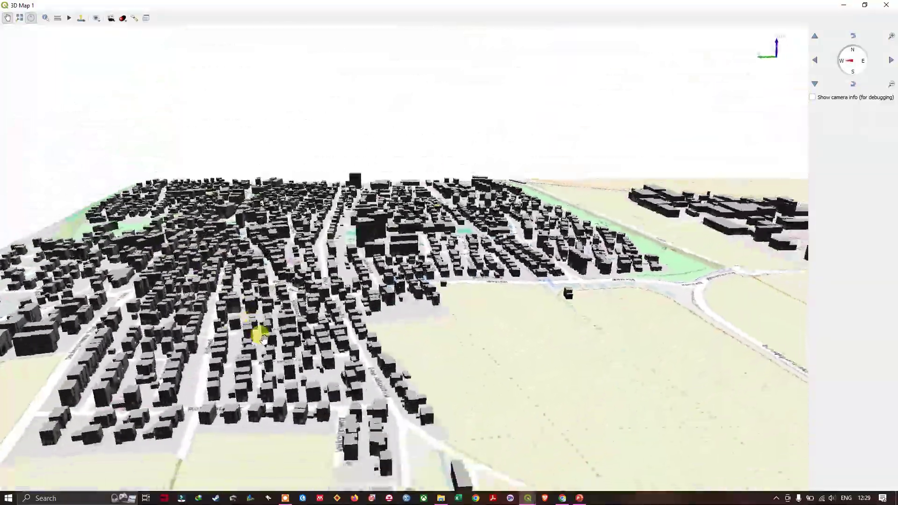
left_click_drag(211, 277, 383, 213)
scroll(401, 229, "down", 6)
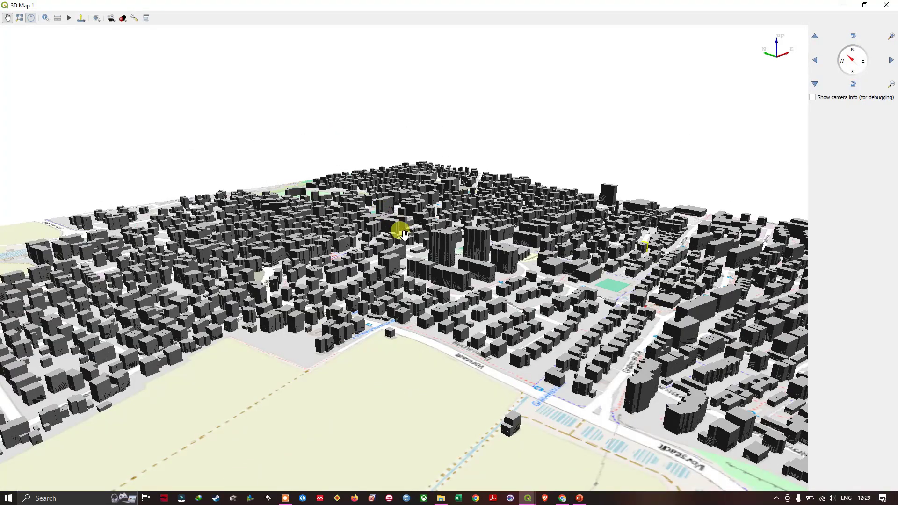
scroll(404, 234, "down", 2)
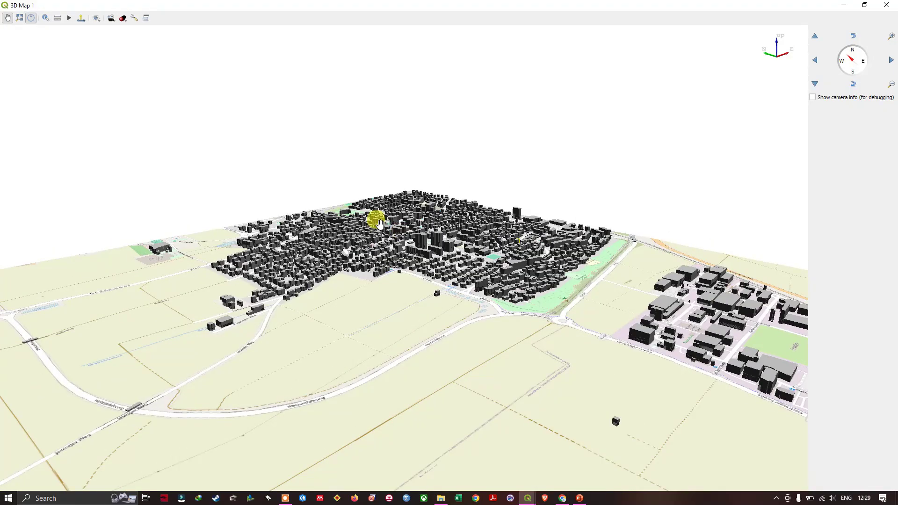
left_click(135, 19)
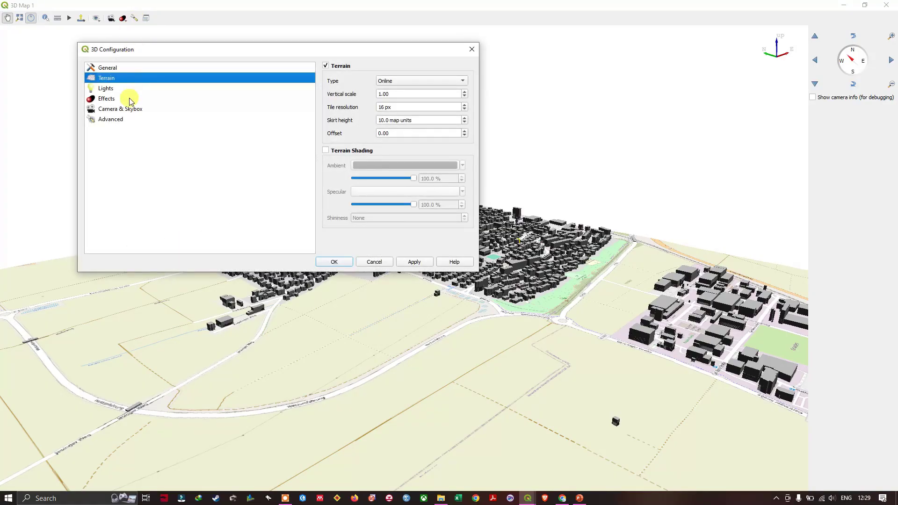
Set the 3D camera field of view to 90° in the Camera & Skybox settings.
left_click(120, 112)
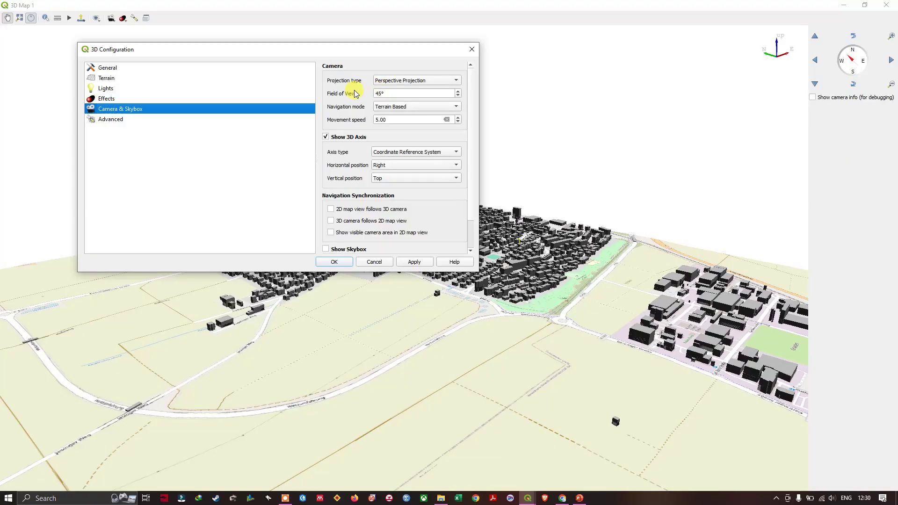
left_click(379, 93)
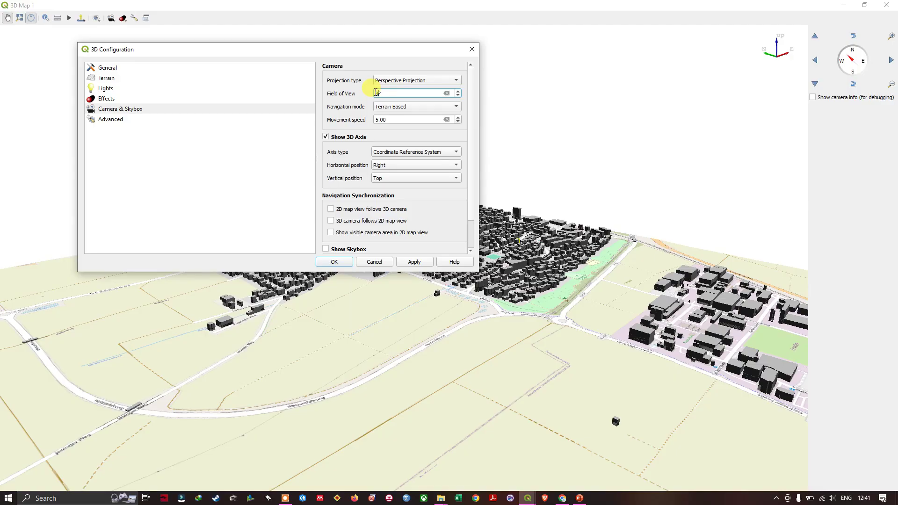
left_click(405, 264)
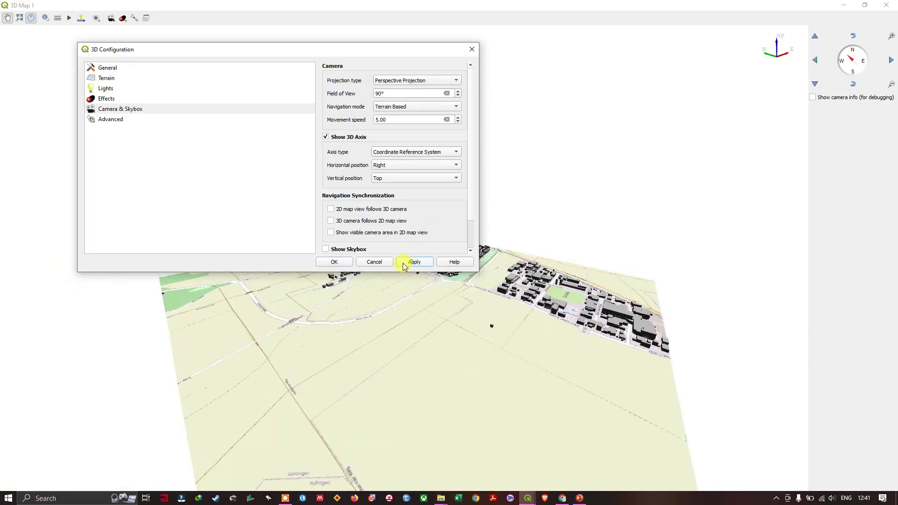
left_click(334, 262)
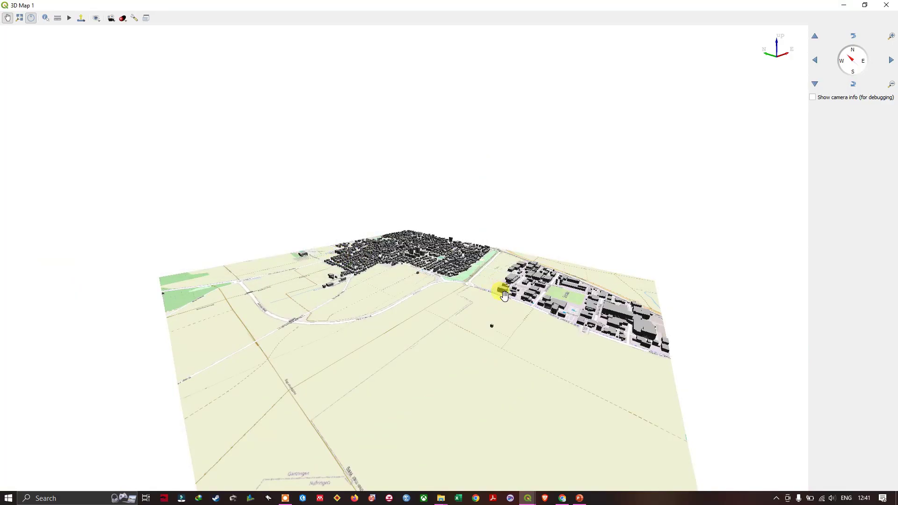
left_click_drag(370, 307, 400, 501)
left_click_drag(387, 287, 391, 385)
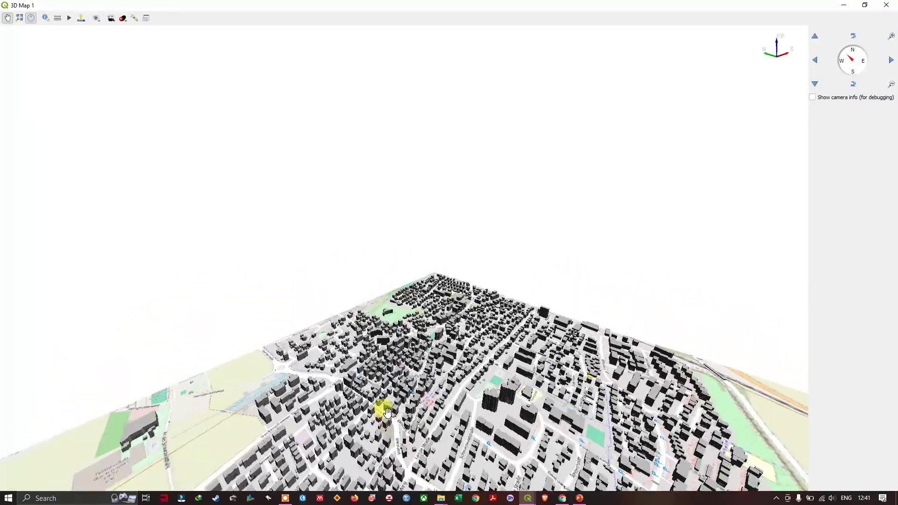
left_click_drag(388, 410, 364, 252)
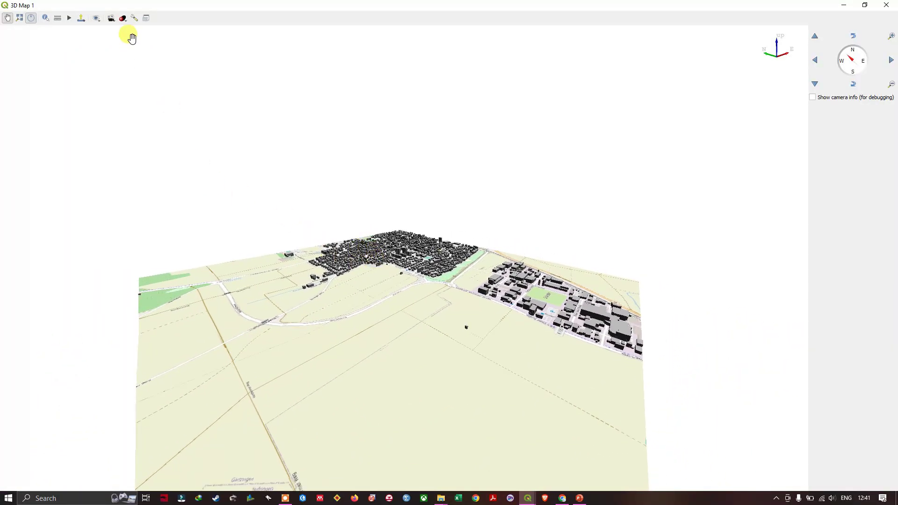
Change the camera field of view from 90° to 20° and pan the 3D city view.
left_click(139, 21)
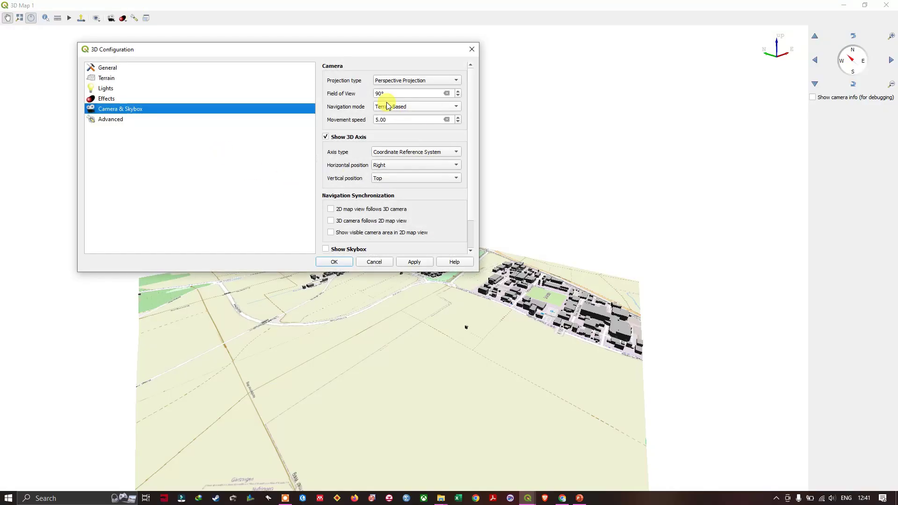
left_click_drag(382, 95, 371, 97)
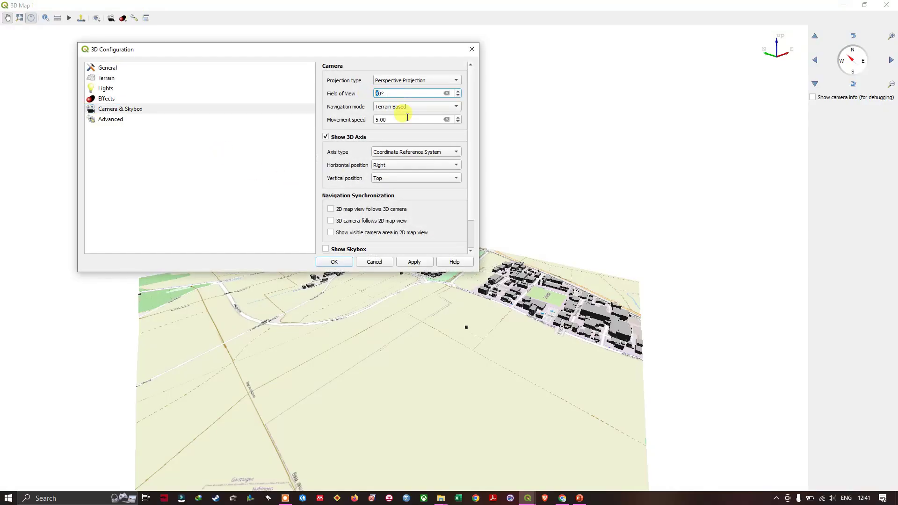
left_click(414, 262)
left_click(328, 261)
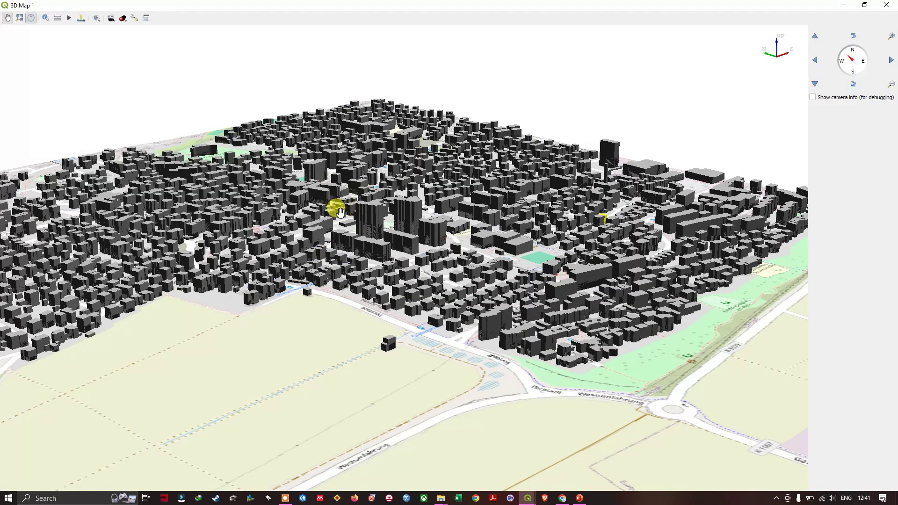
mouse_move(340, 212)
left_mouse_down()
mouse_move(482, 206)
mouse_move(577, 213)
mouse_move(578, 220)
mouse_move(251, 245)
mouse_move(311, 256)
mouse_move(347, 430)
mouse_move(358, 245)
mouse_move(321, 248)
mouse_move(455, 271)
mouse_move(525, 311)
mouse_move(493, 345)
mouse_move(445, 243)
mouse_move(355, 237)
mouse_move(315, 245)
left_mouse_up()
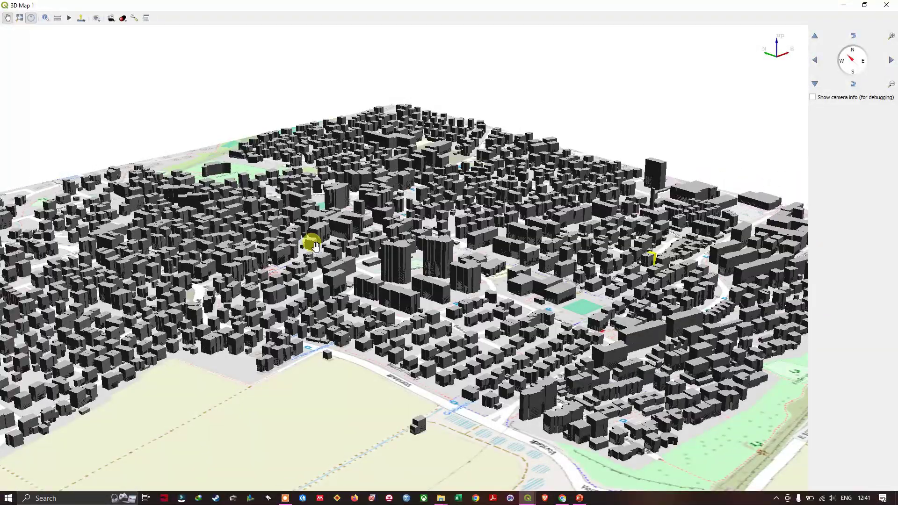
Set the 3D camera projection type to Orthogonal Projection and apply it.
left_click(135, 21)
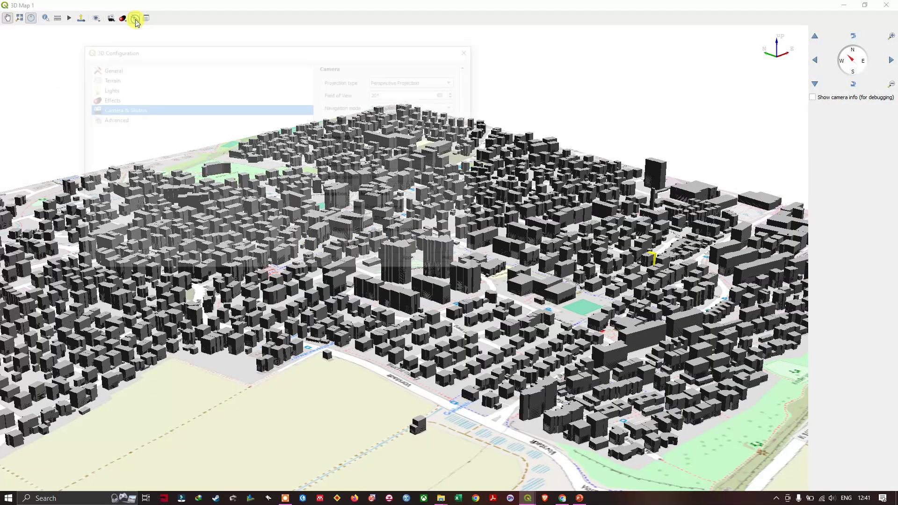
left_click(414, 81)
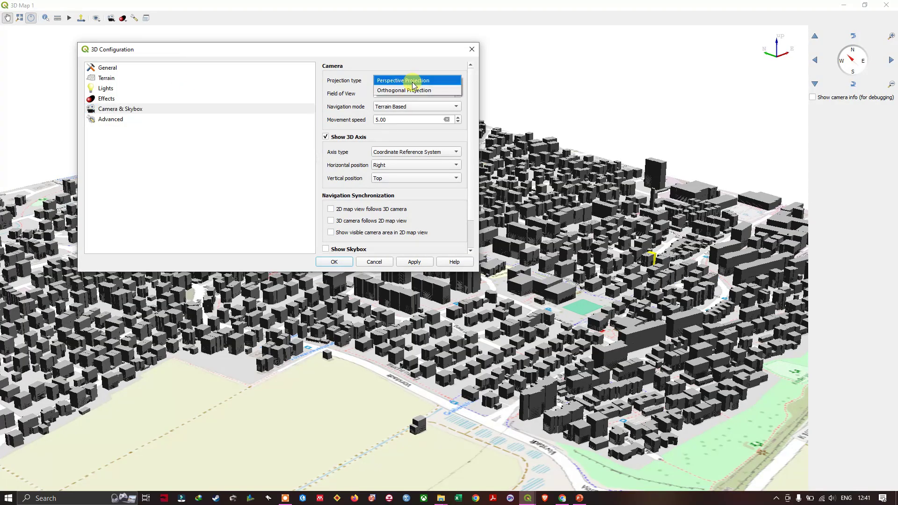
left_click(414, 92)
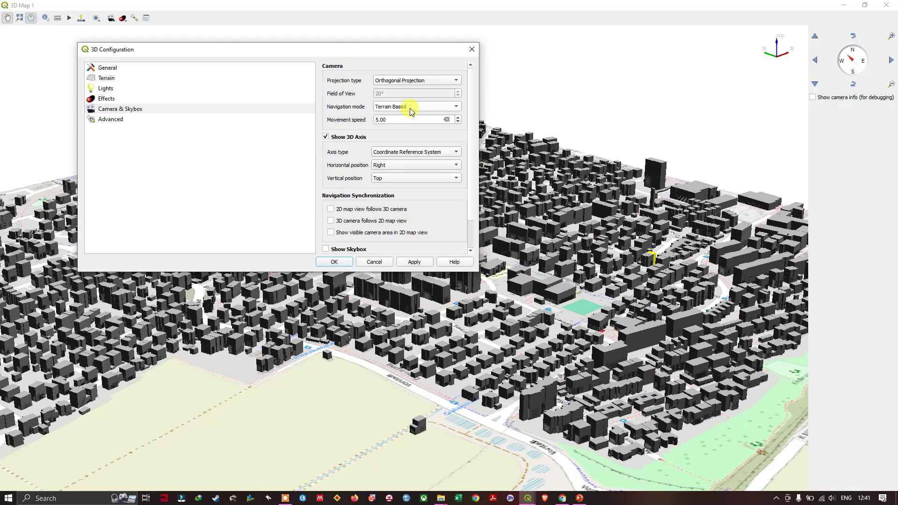
left_click_drag(427, 53, 177, 188)
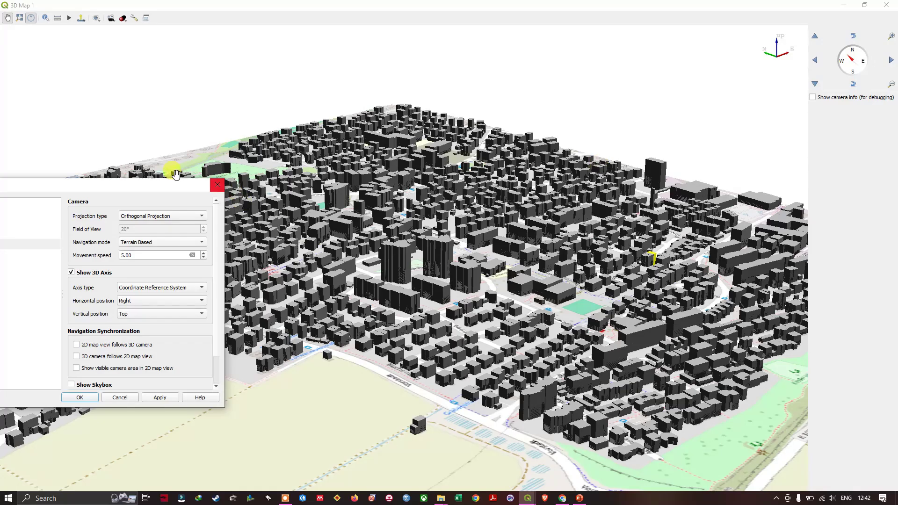
left_click_drag(160, 185, 362, 80)
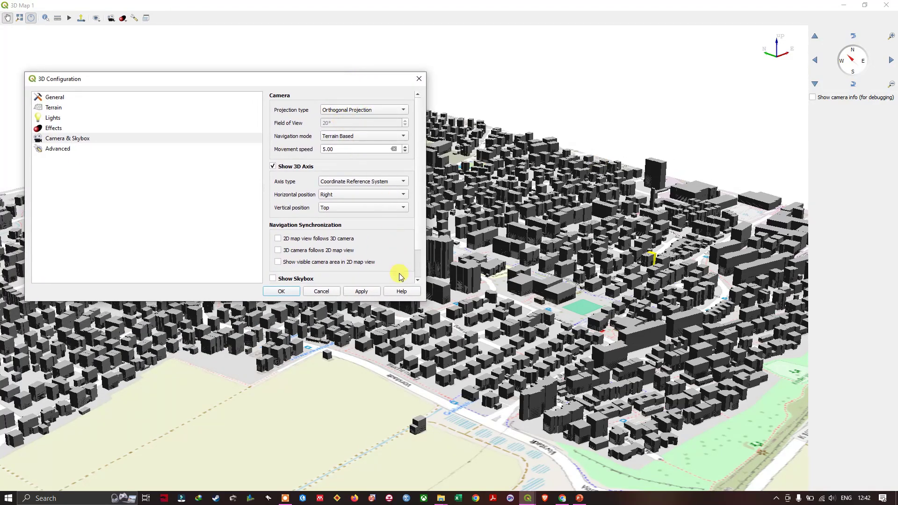
left_click(368, 293)
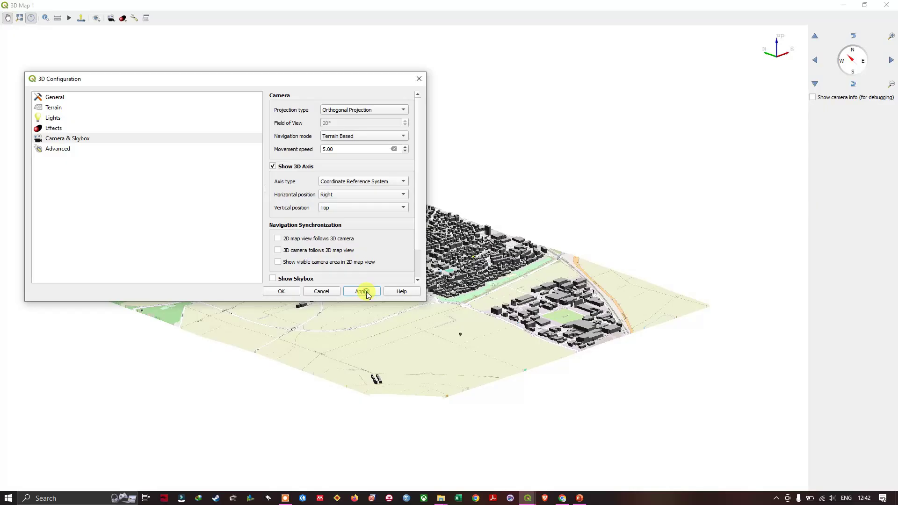
left_click(294, 293)
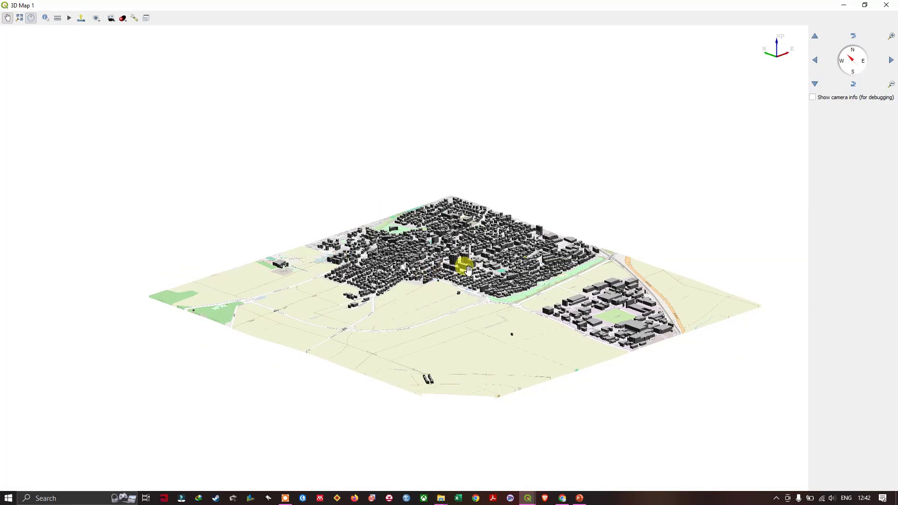
scroll(466, 266, "up", 5)
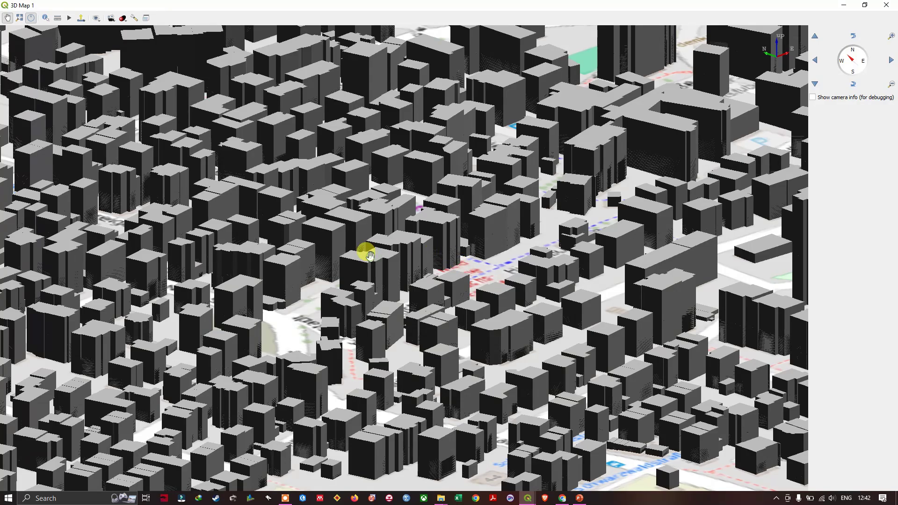
left_click_drag(371, 255, 382, 259)
scroll(430, 256, "up", 5)
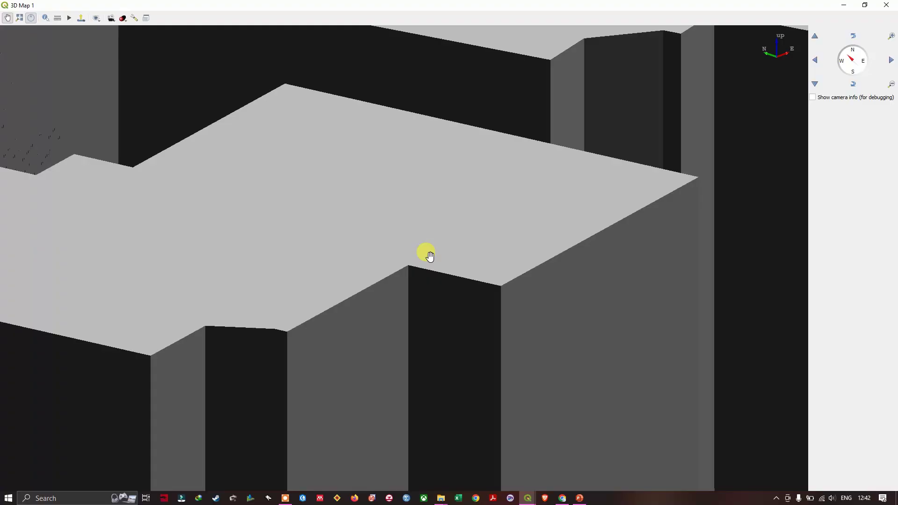
scroll(429, 257, "up", 1)
key("Left")
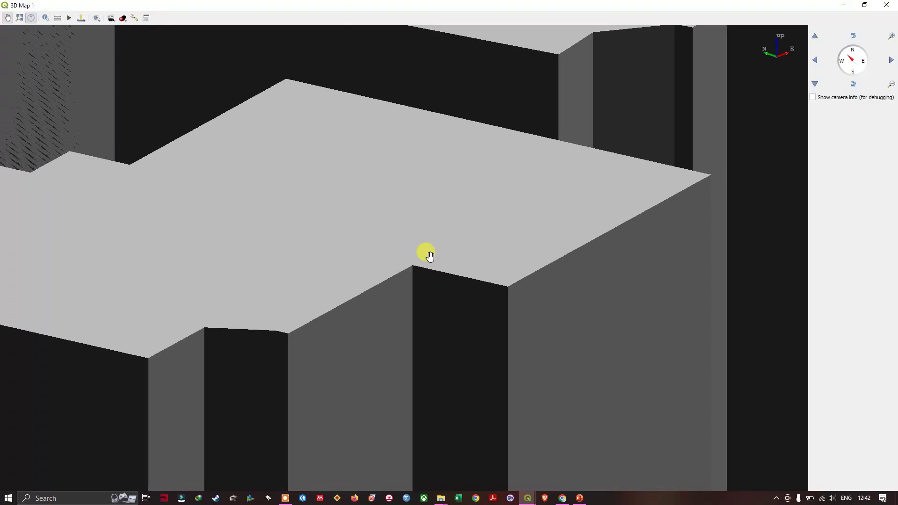
key("Right")
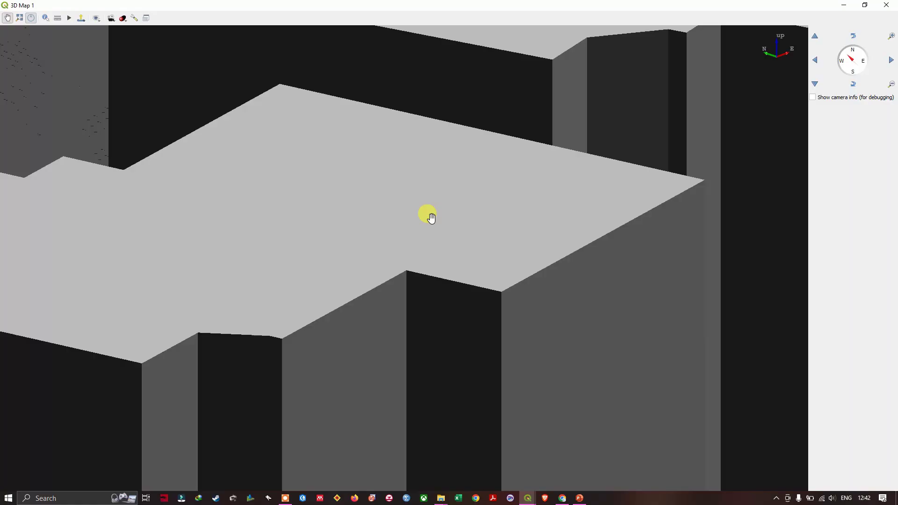
key("Right")
key("Right")
key("Right")
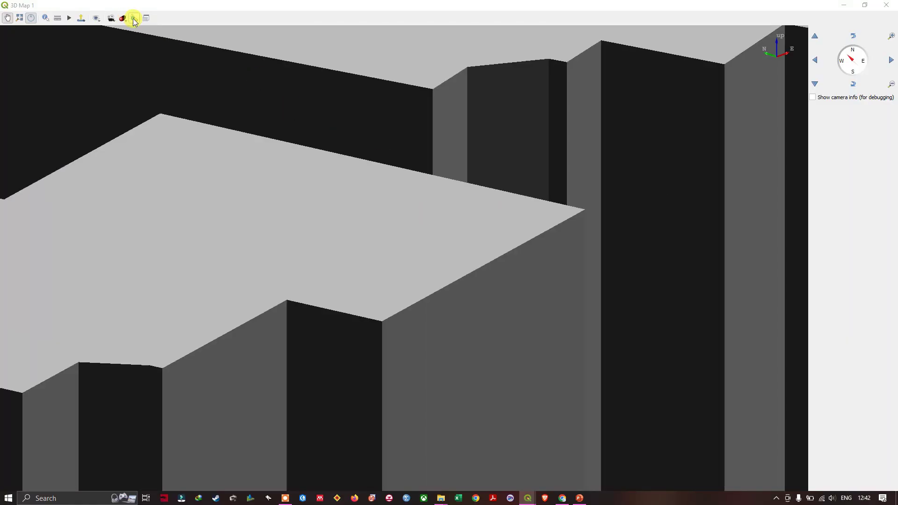
left_click(134, 19)
left_click(342, 110)
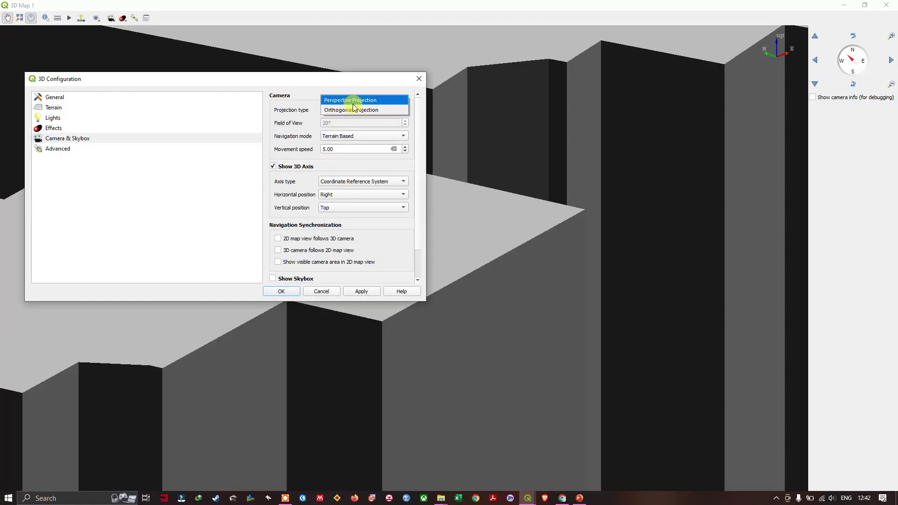
left_click(354, 104)
left_click(341, 111)
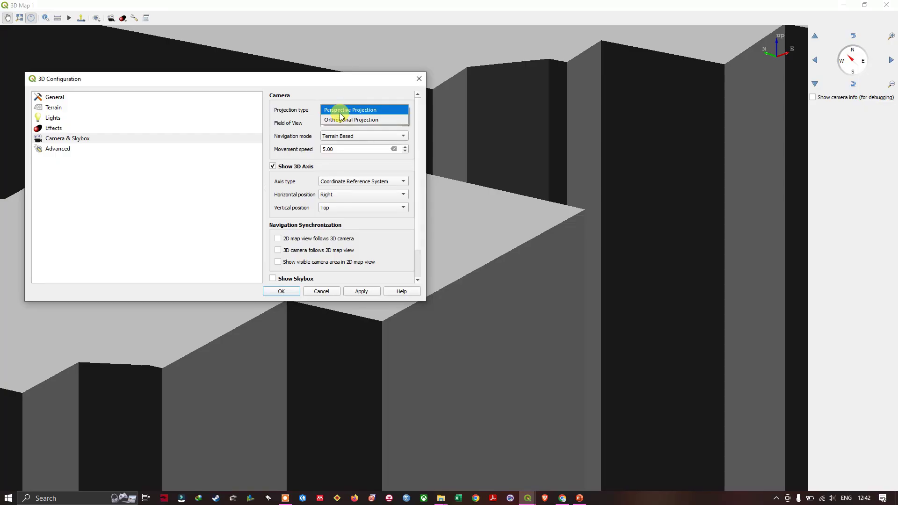
left_click(353, 110)
left_click(363, 290)
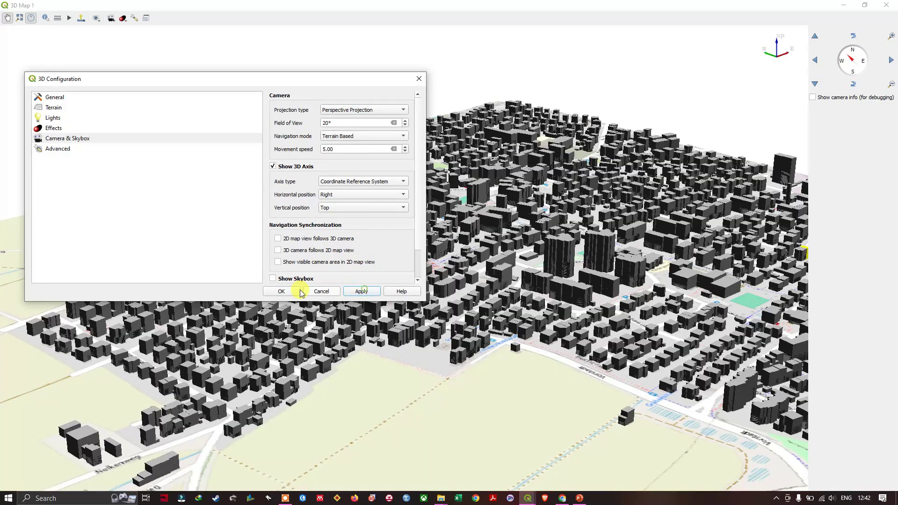
left_click(388, 110)
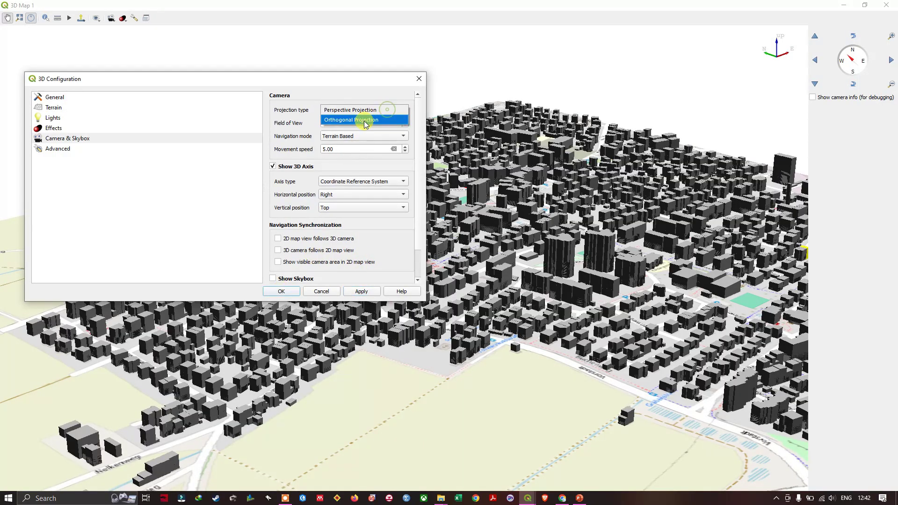
left_click(364, 122)
left_click(362, 292)
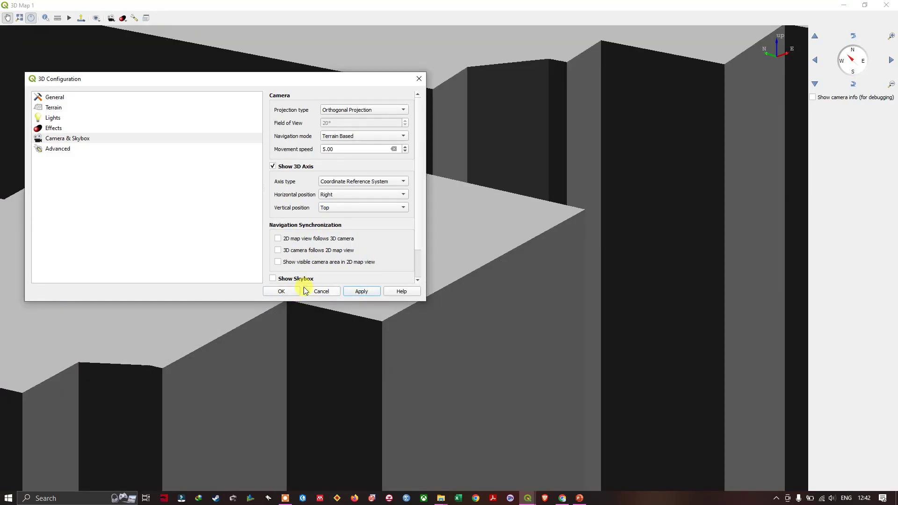
left_click(296, 292)
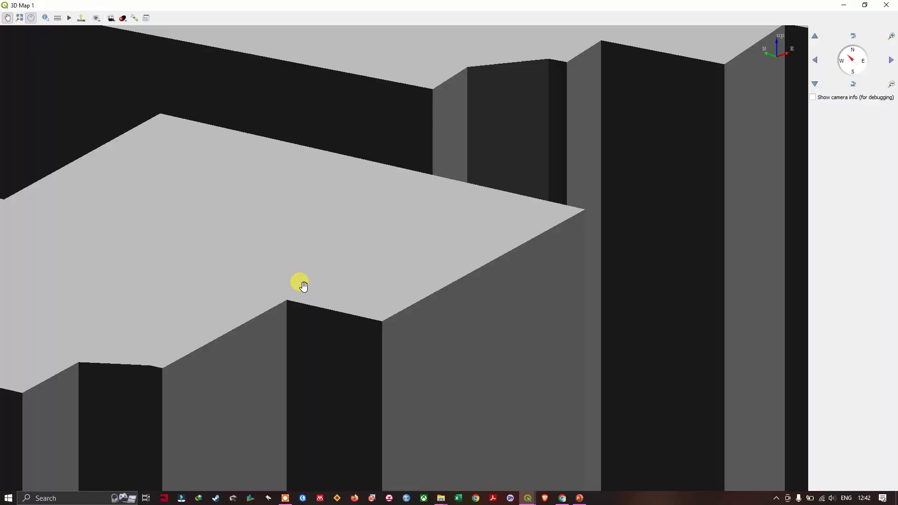
scroll(467, 156, "up", 6)
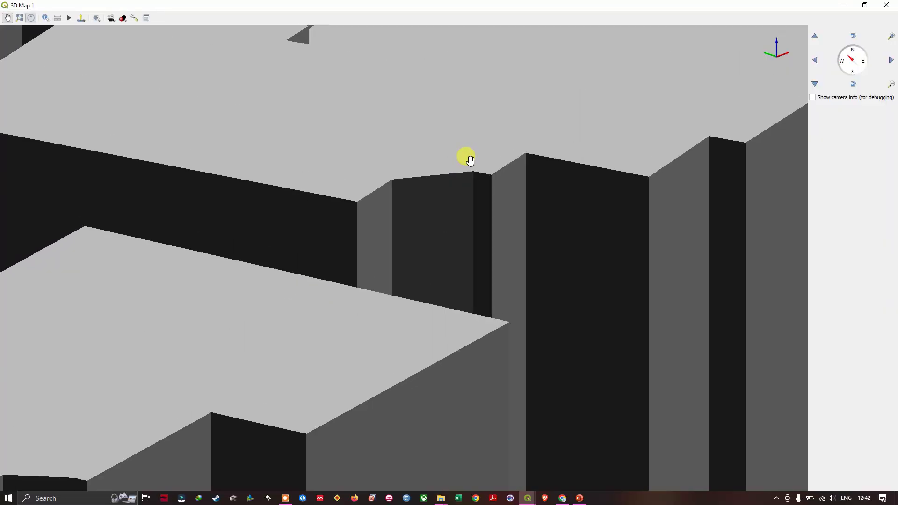
scroll(472, 156, "down", 5)
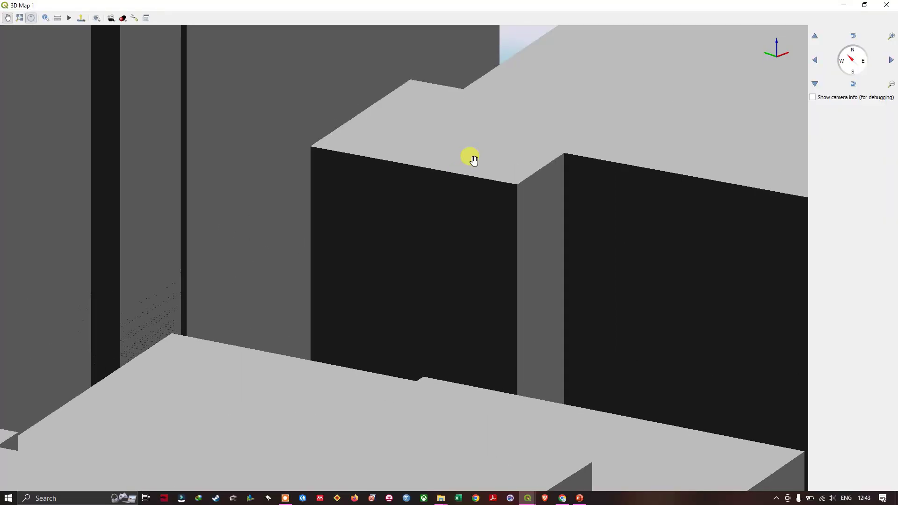
left_click(891, 86)
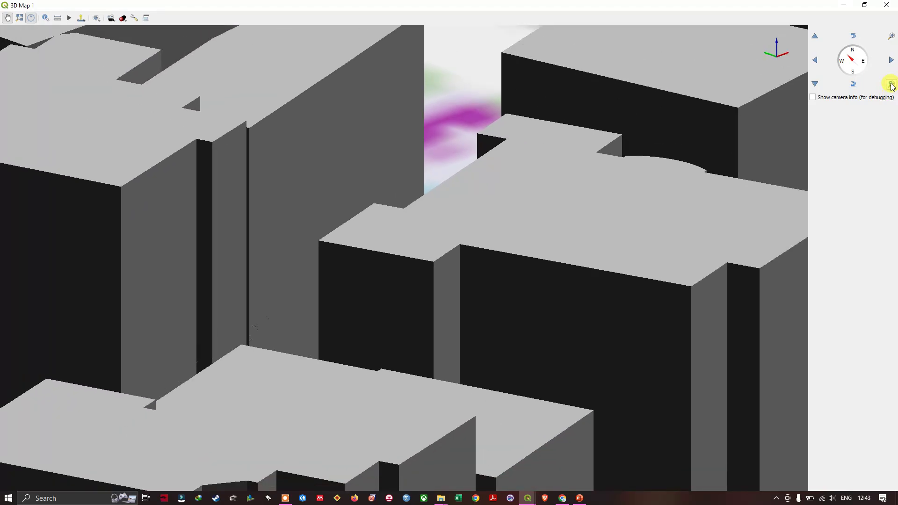
left_click(891, 86)
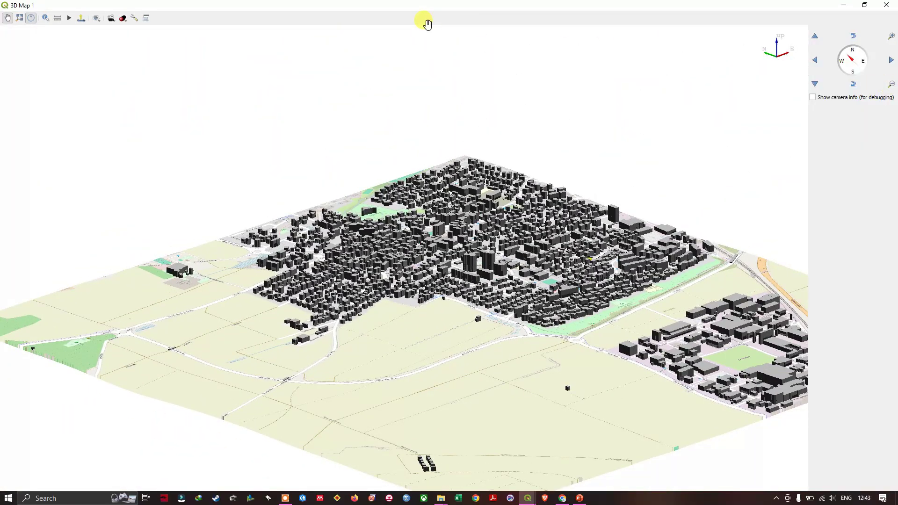
Switch the 3D camera back to Perspective Projection with a 40° field of view.
left_click(133, 17)
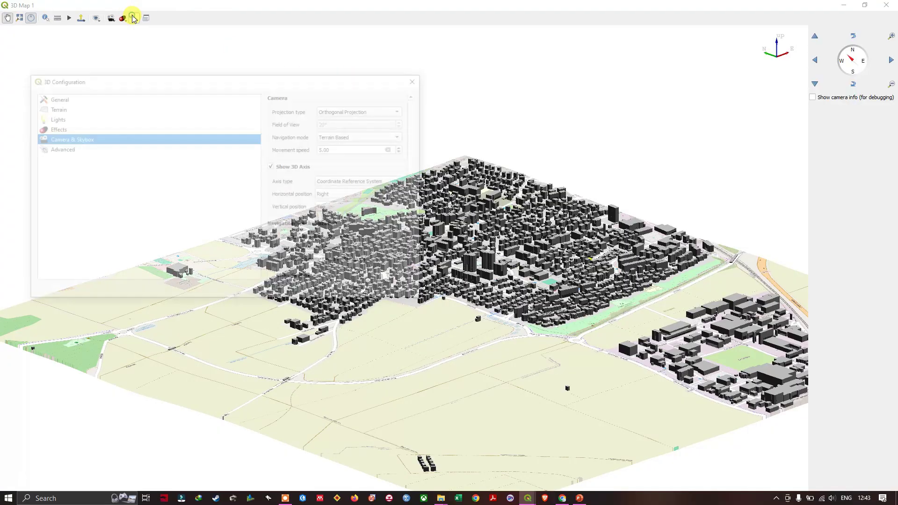
left_click(356, 110)
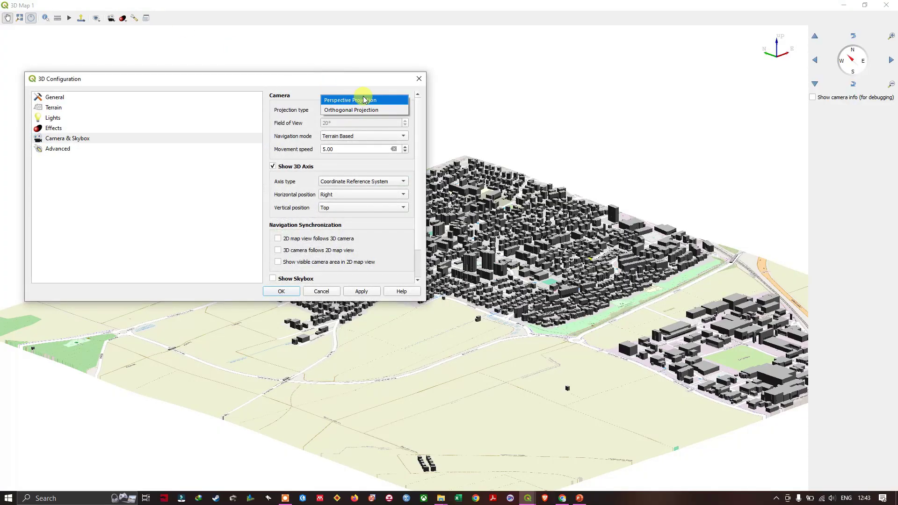
left_click(363, 96)
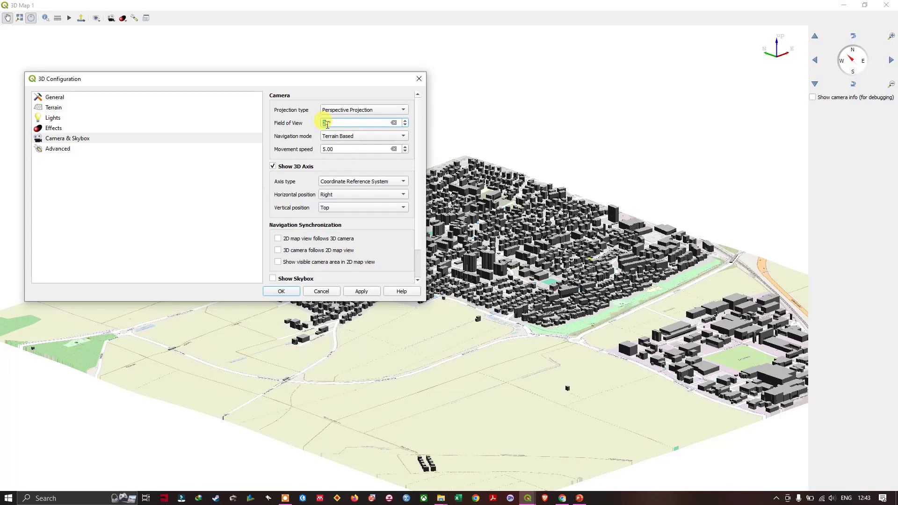
left_click(364, 292)
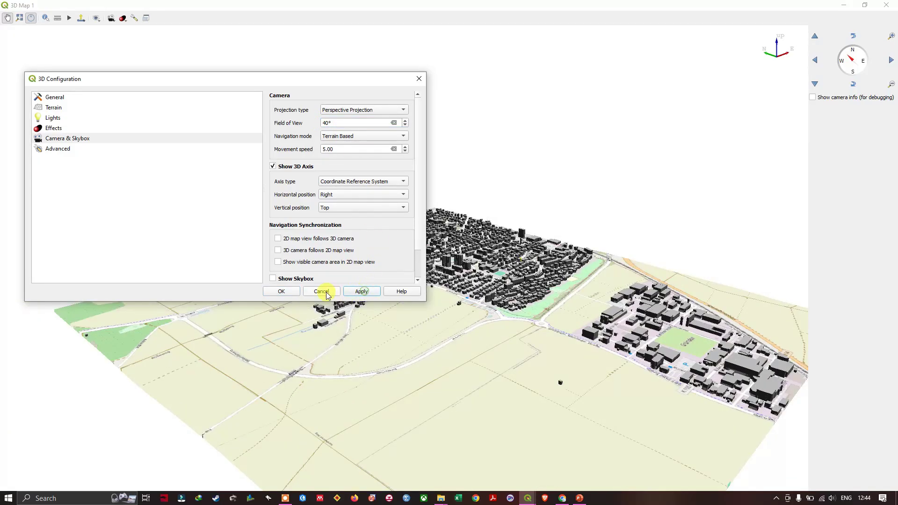
left_click(281, 292)
Zoom around the extruded town, then reopen the 3D Configuration dialog.
scroll(414, 241, "up", 5)
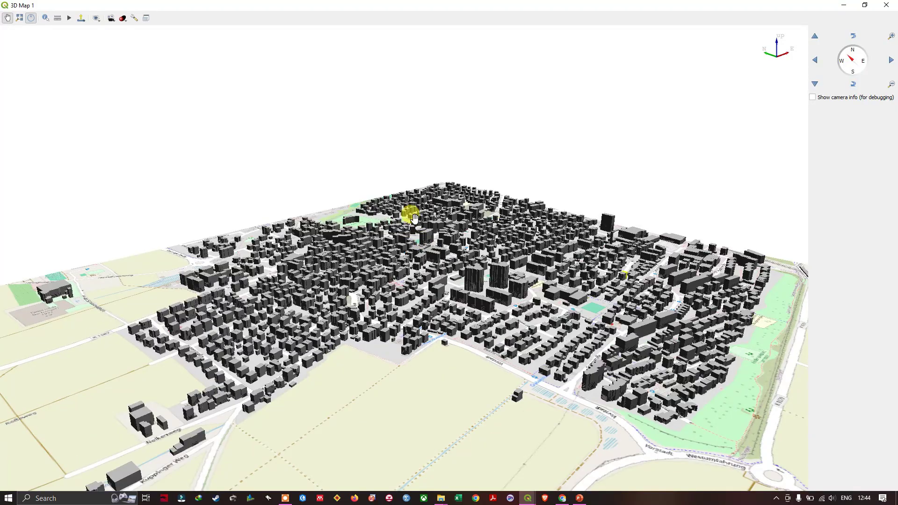
scroll(476, 220, "up", 3)
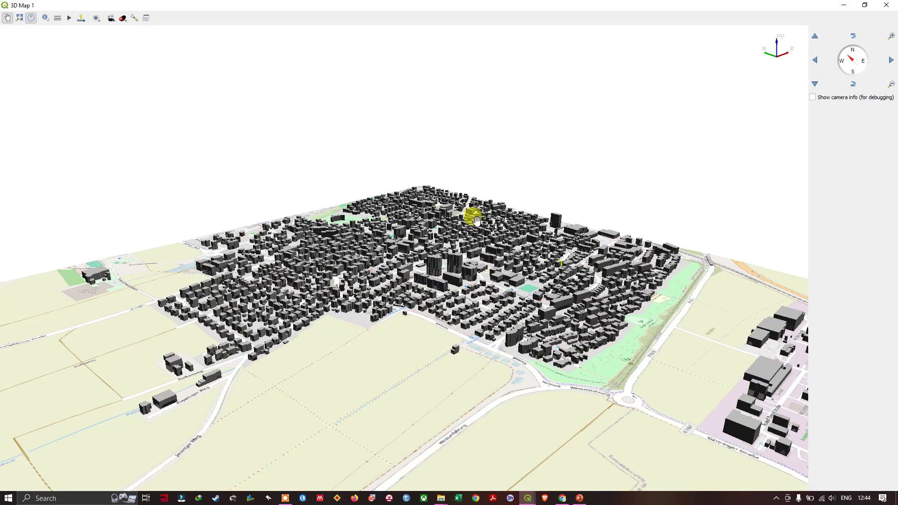
scroll(393, 210, "up", 4)
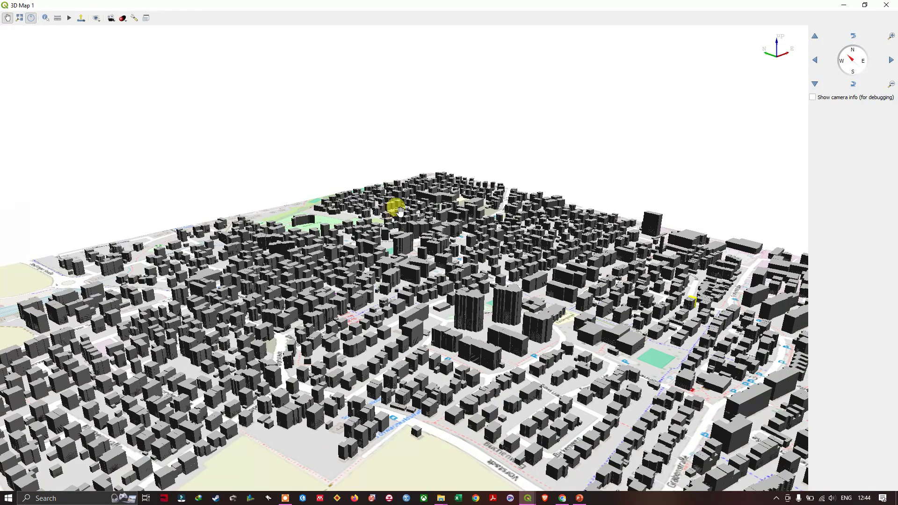
scroll(398, 208, "down", 3)
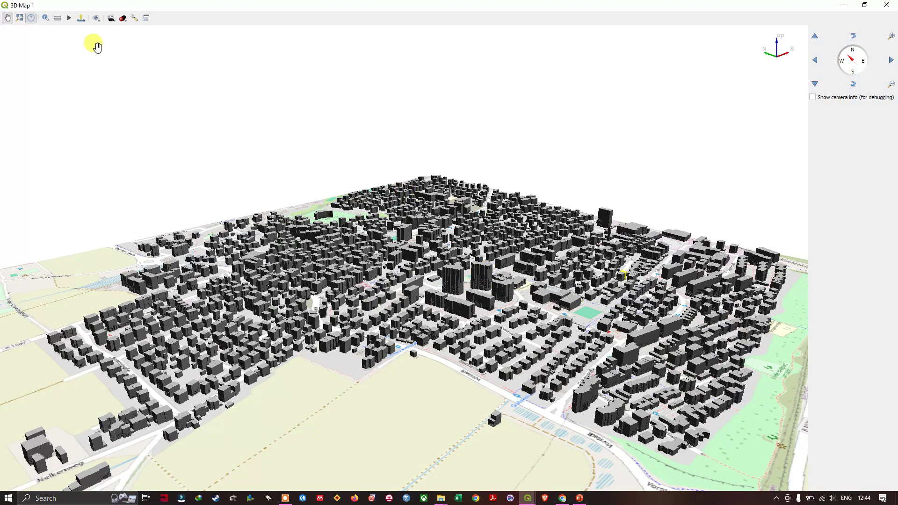
left_click(135, 19)
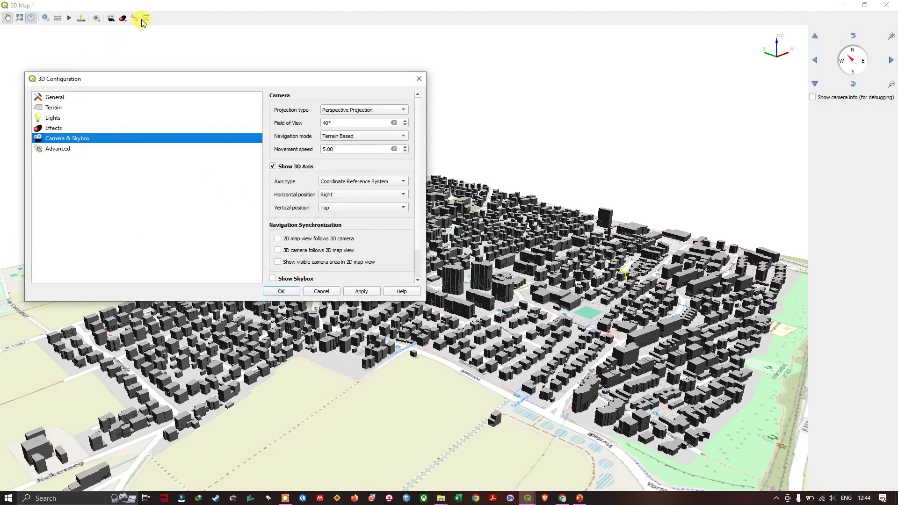
Enable Show Shadows in the Effects settings, comparing the view with and without shadows.
left_click(54, 128)
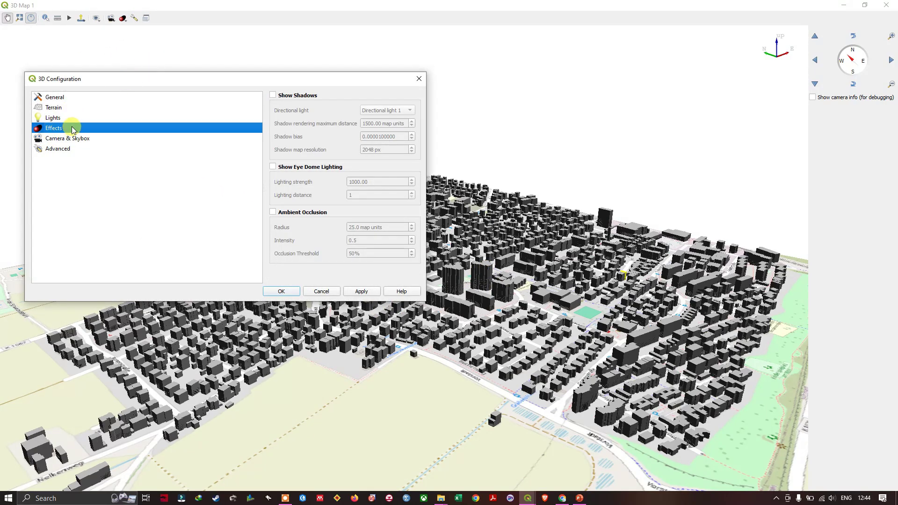
left_click(273, 95)
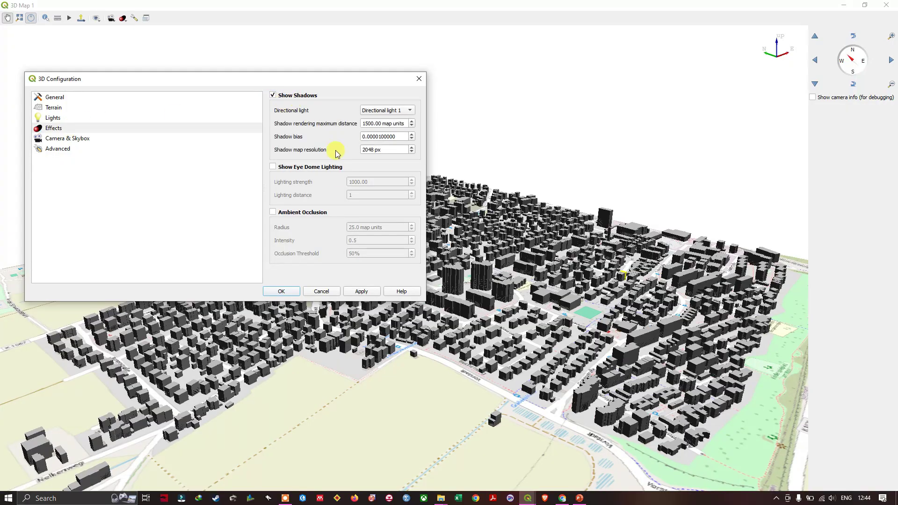
left_click(362, 292)
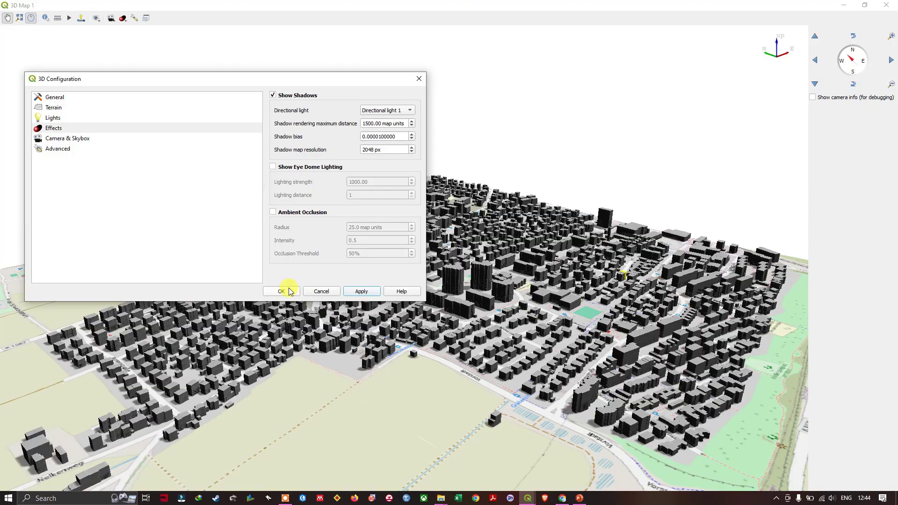
left_click(286, 99)
left_click(372, 294)
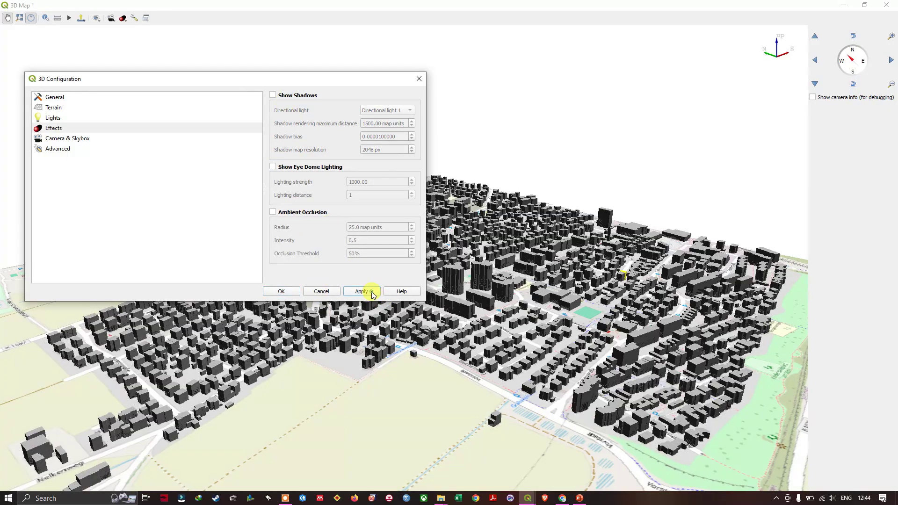
left_click(302, 97)
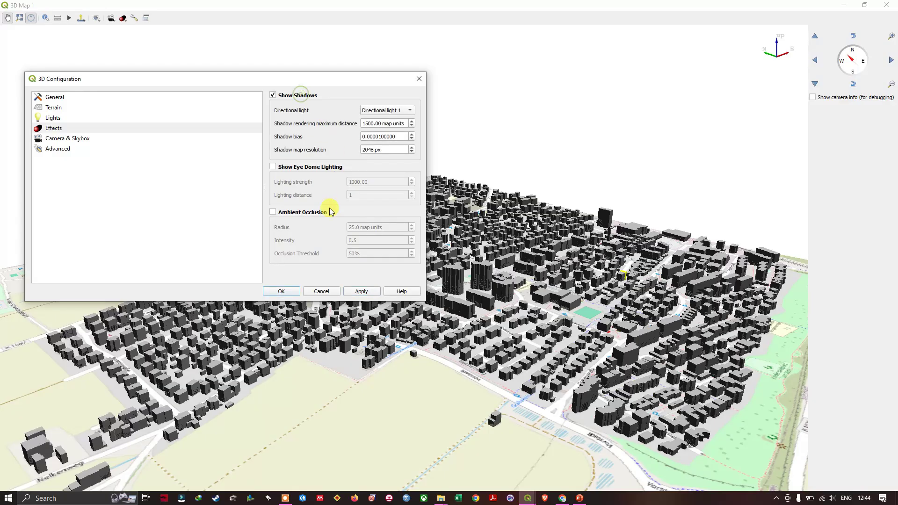
left_click(362, 291)
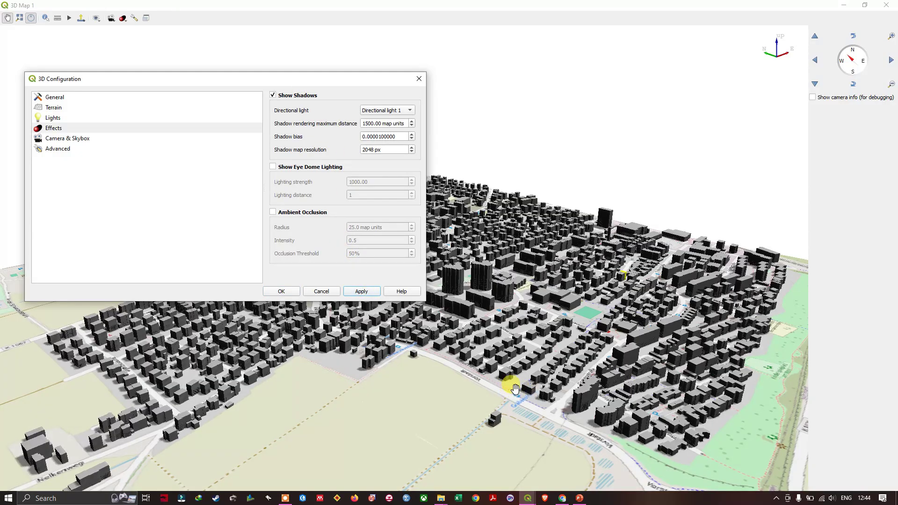
left_click(286, 292)
Move the camera back over the whole town to view the cast shadows.
scroll(414, 382, "up", 3)
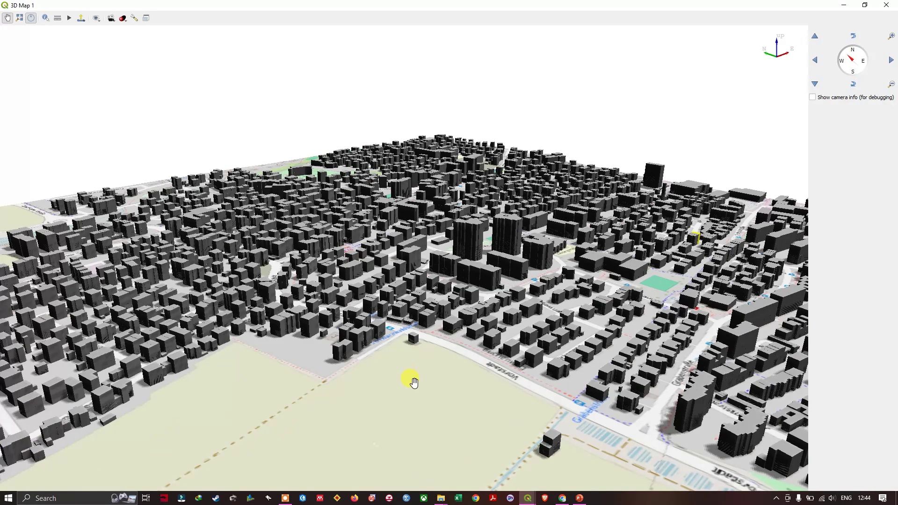
left_click_drag(575, 422, 444, 240)
scroll(440, 239, "down", 2)
scroll(345, 279, "down", 2)
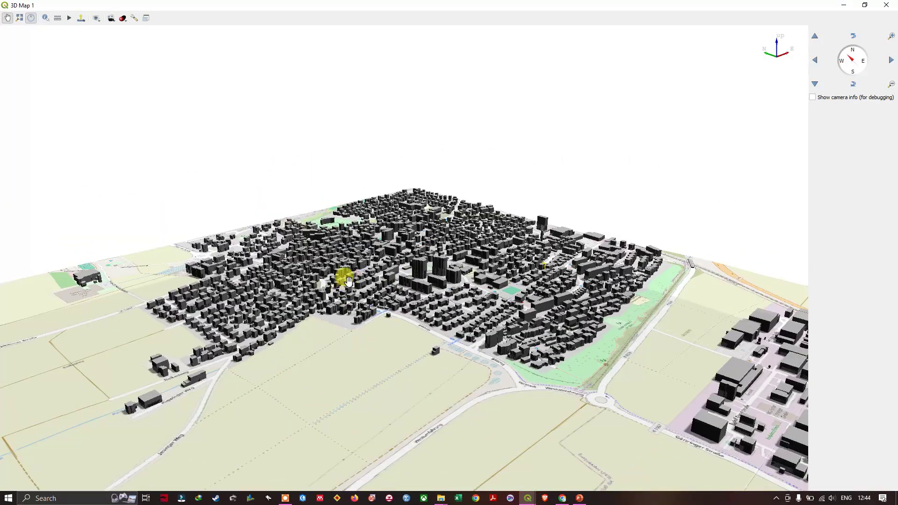
left_click(123, 18)
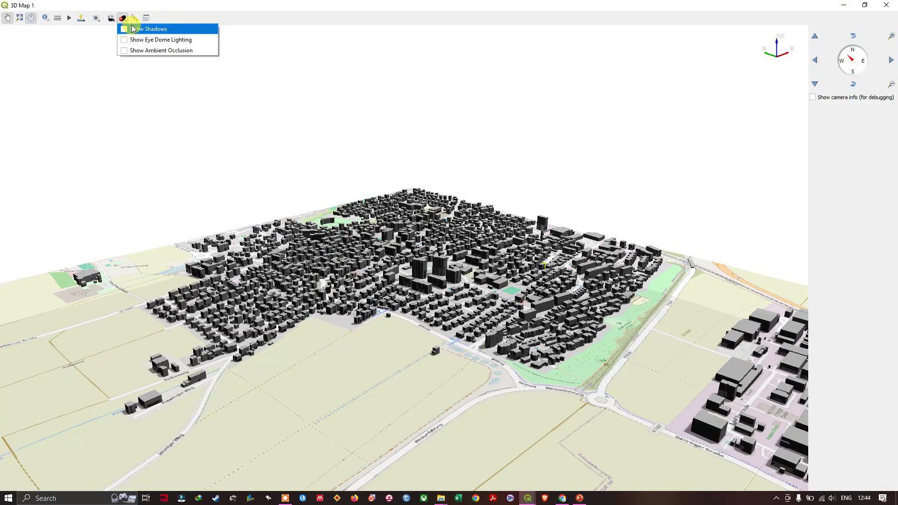
Enable Show Eye Dome Lighting in the 3D configuration, then apply and confirm it.
left_click(134, 18)
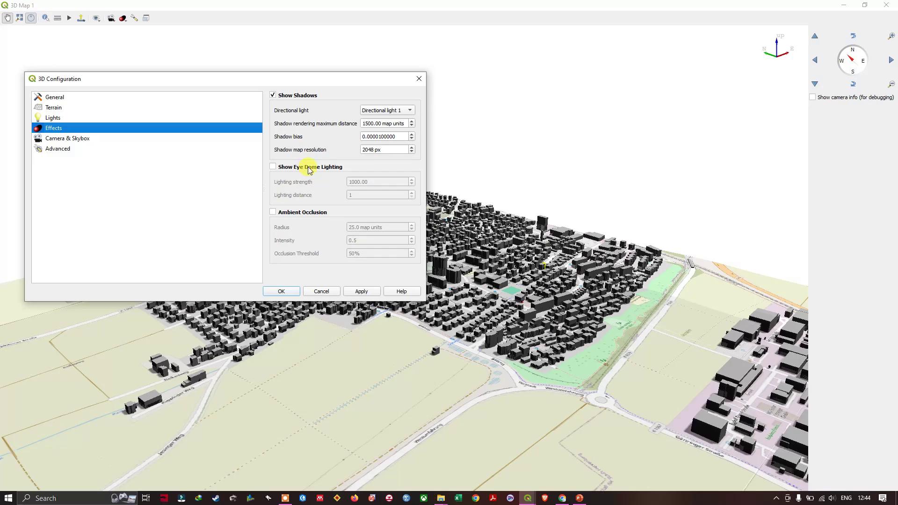
left_click(309, 168)
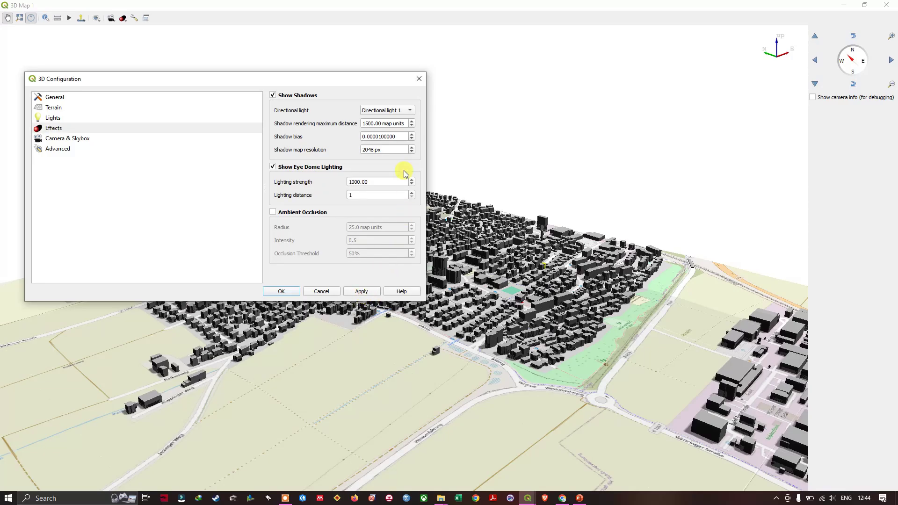
left_click_drag(360, 88, 284, 72)
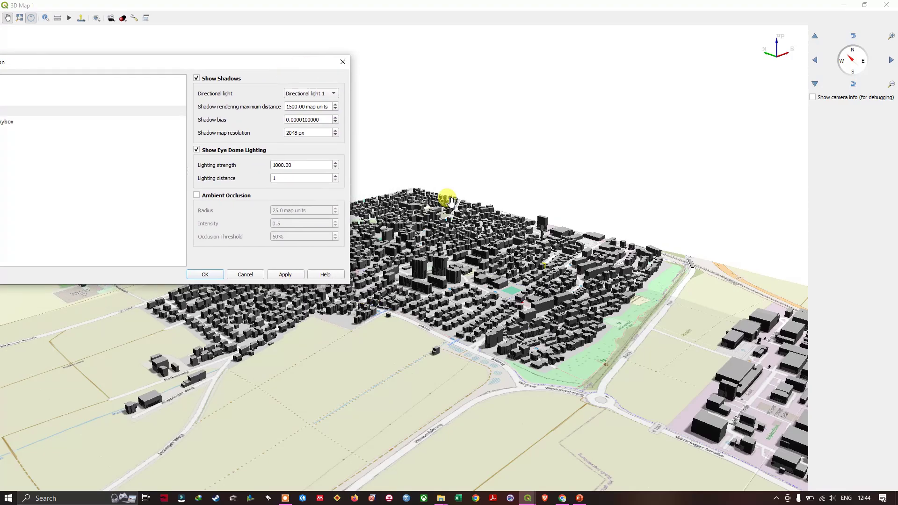
scroll(487, 252, "up", 3)
scroll(489, 303, "up", 3)
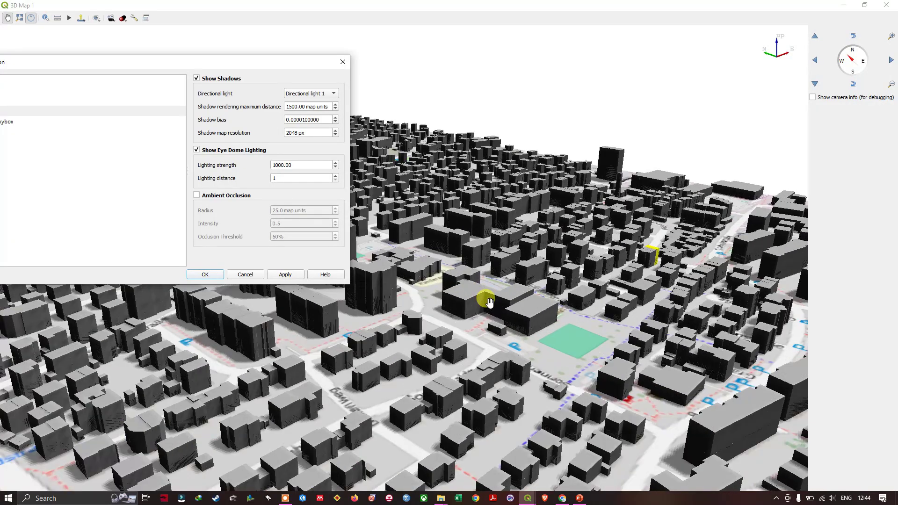
scroll(486, 300, "up", 2)
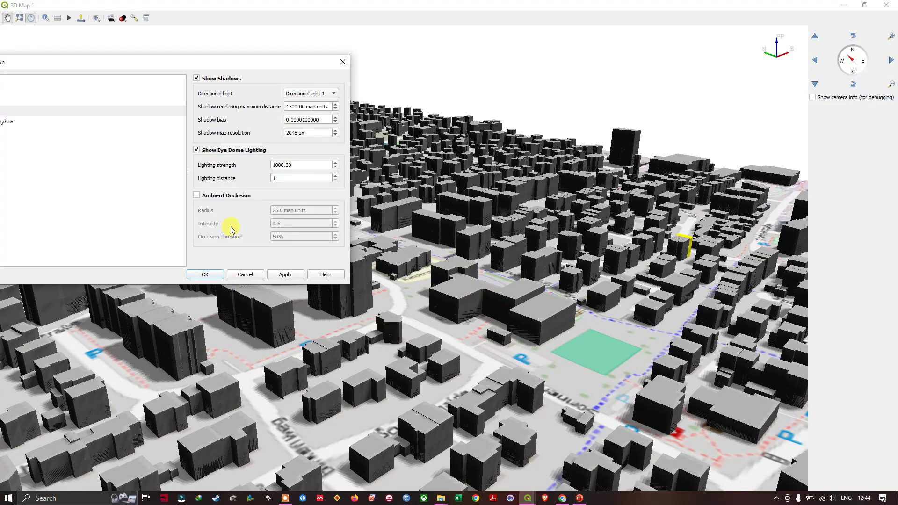
left_click(296, 275)
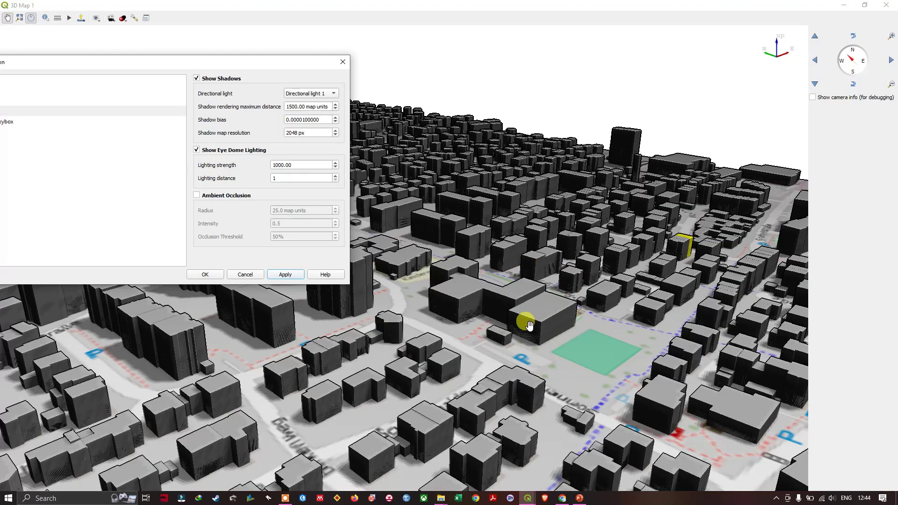
left_click(206, 274)
Pan the 3D city toward the southern open area and pull back past the tall buildings.
scroll(492, 293, "up", 5)
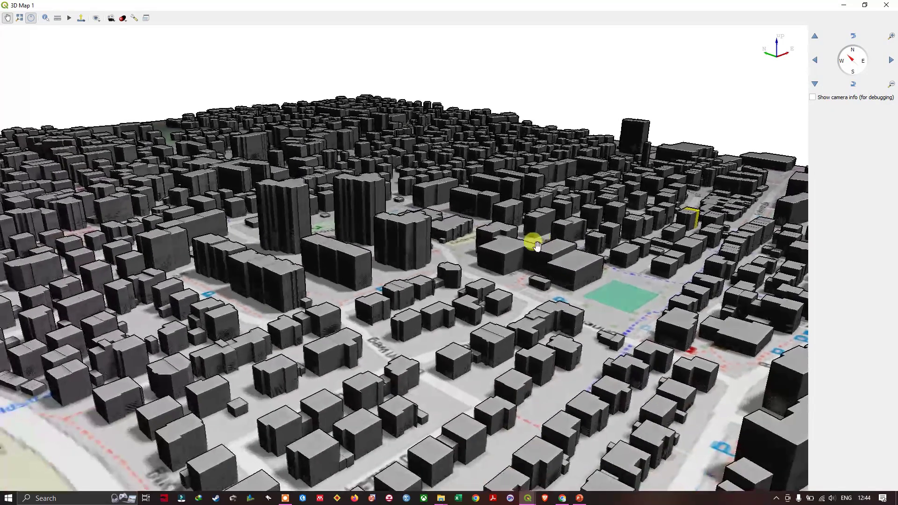
left_click_drag(536, 246, 576, 329)
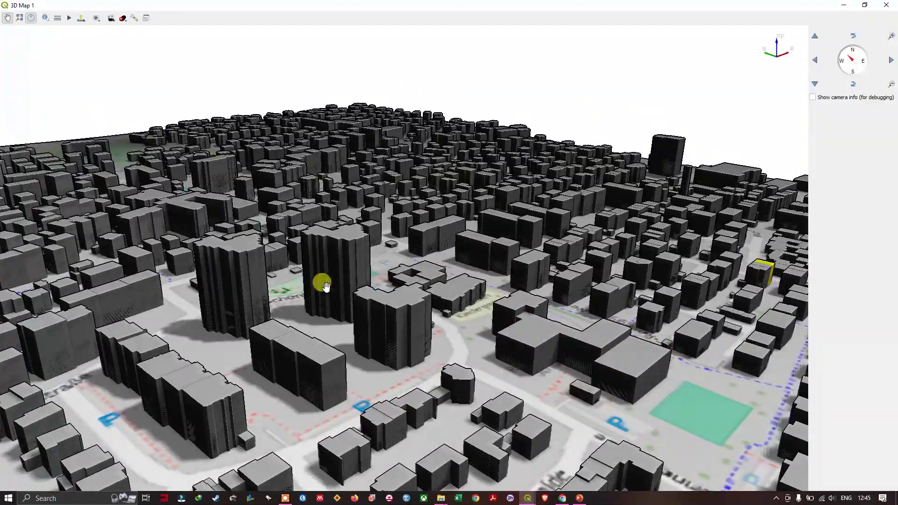
left_click_drag(326, 287, 335, 367)
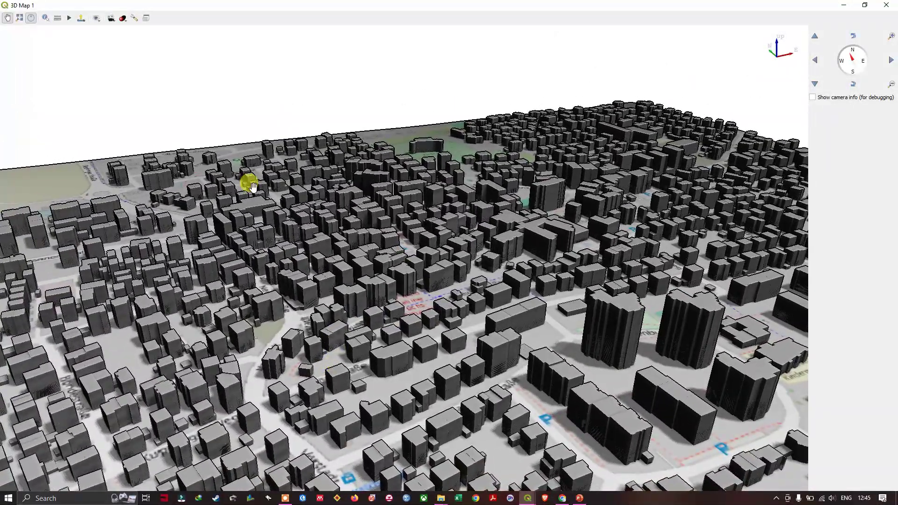
left_click(135, 18)
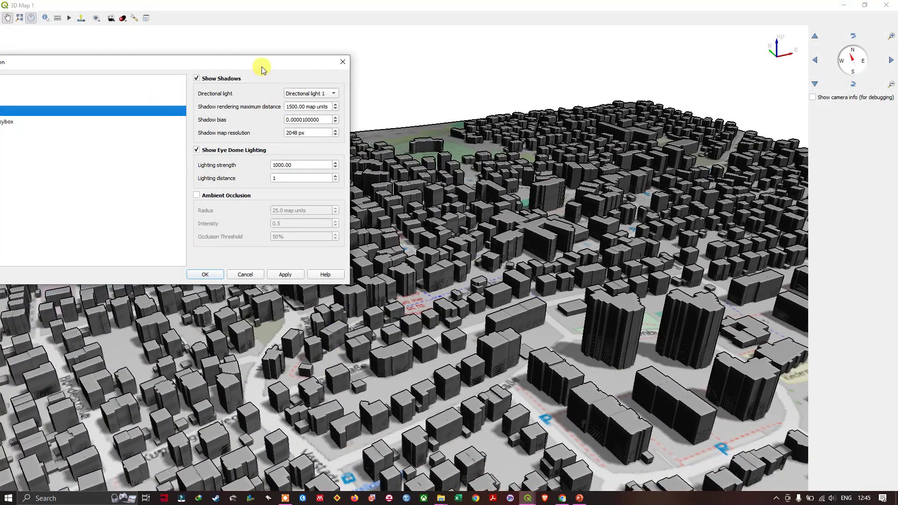
Turn eye dome lighting back off and raise the directional light's altitude.
left_click_drag(262, 68, 427, 68)
left_click(363, 151)
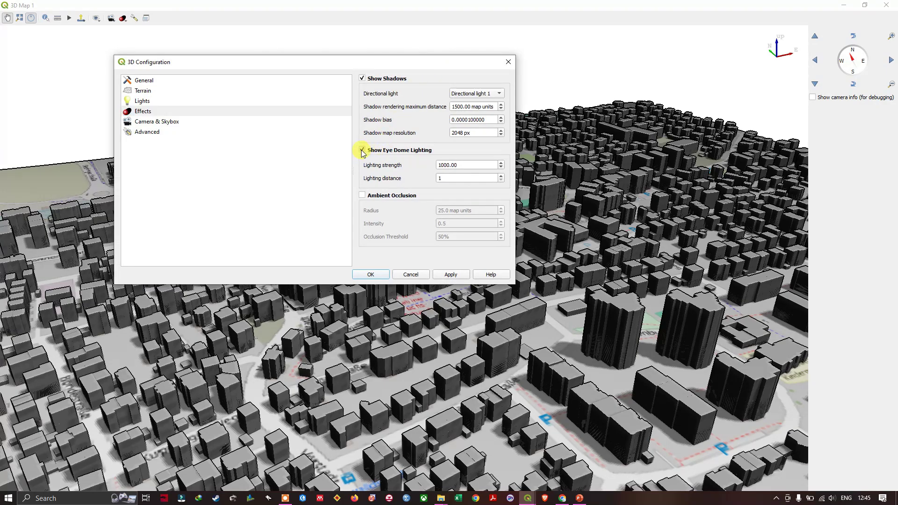
left_click(452, 276)
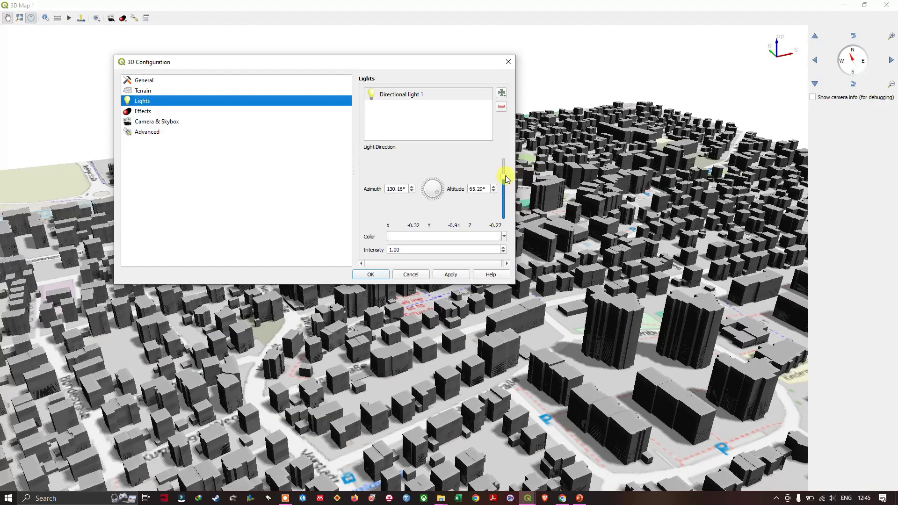
left_click(506, 175)
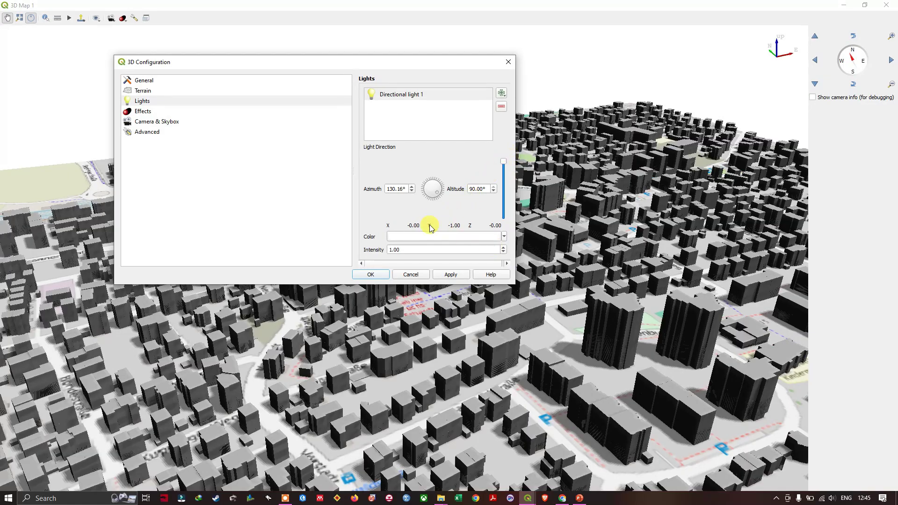
Set Directional light 1's colour to bright yellow, apply it and close the configuration.
left_click(505, 237)
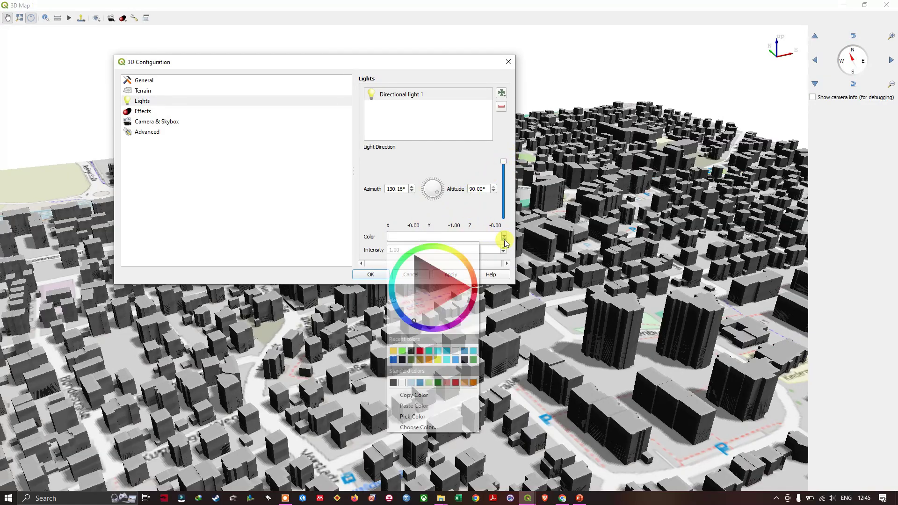
left_click(458, 256)
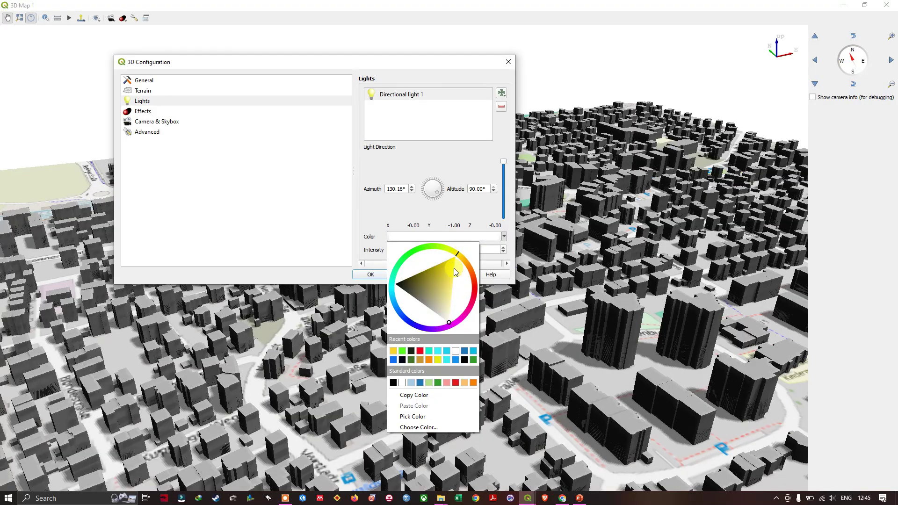
left_click_drag(451, 269, 470, 257)
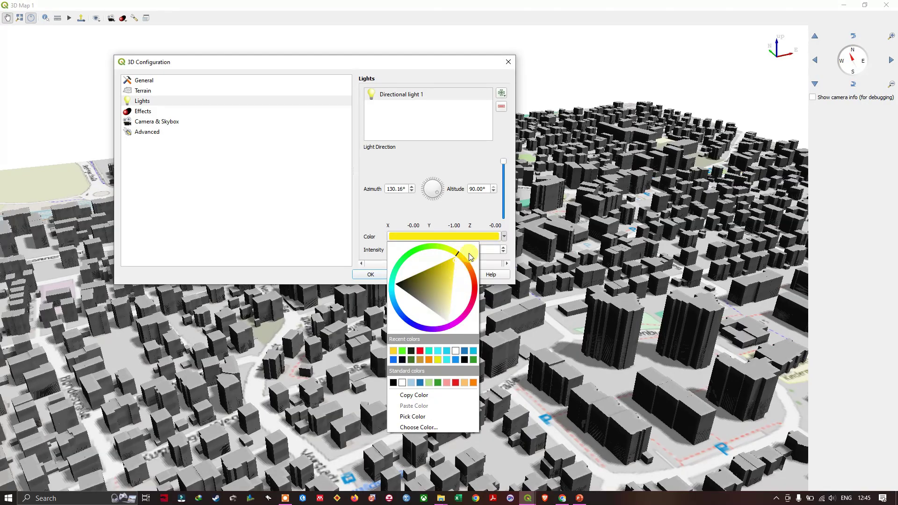
left_click(471, 209)
left_click(451, 274)
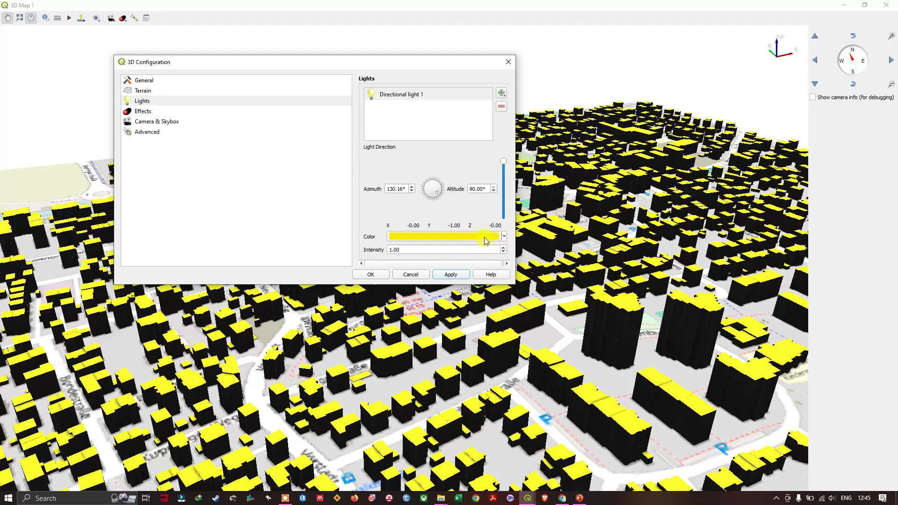
left_click(387, 275)
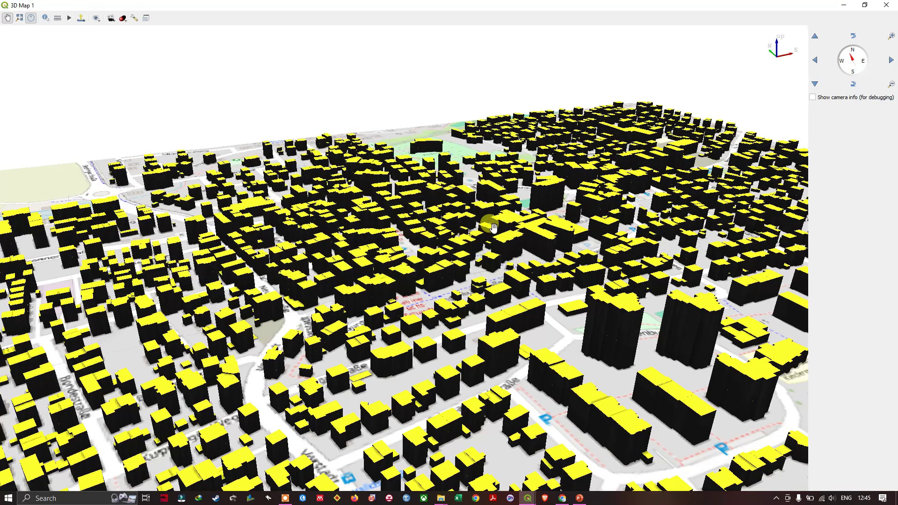
scroll(493, 240, "down", 5)
scroll(493, 239, "down", 3)
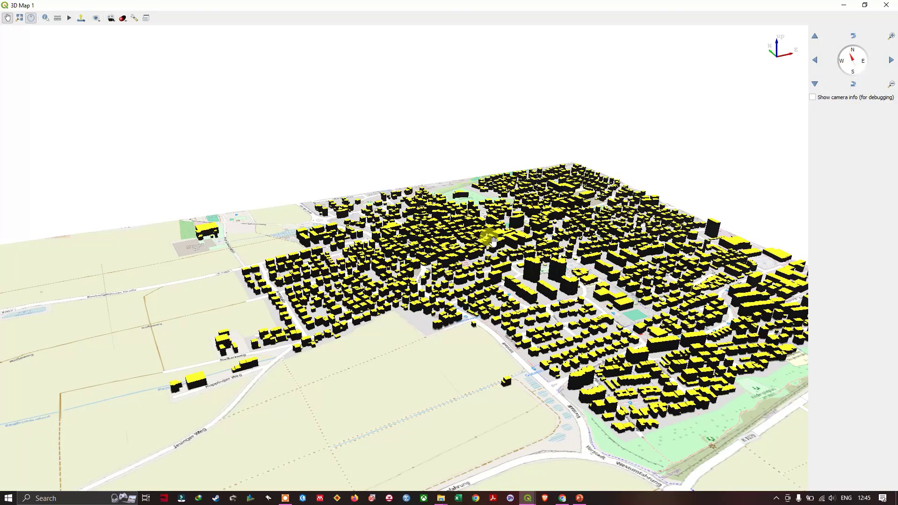
left_click_drag(528, 243, 483, 246)
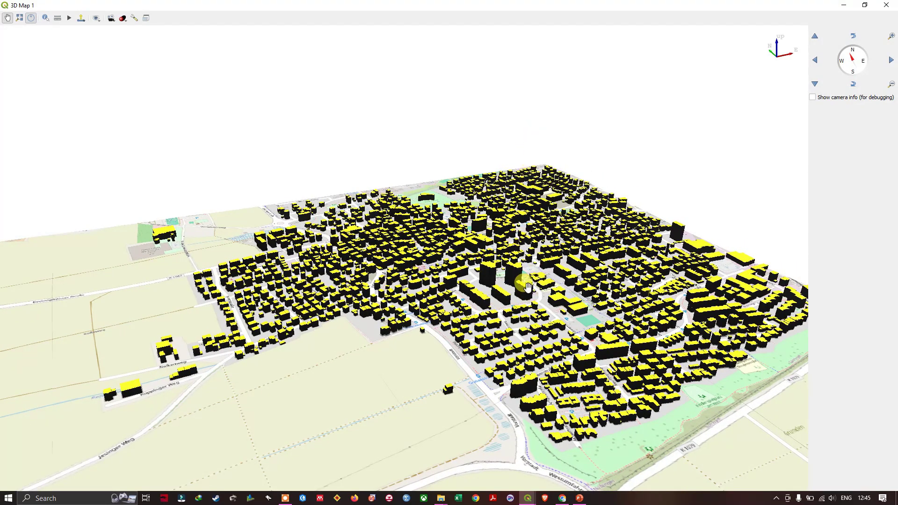
left_click_drag(538, 264, 484, 370)
scroll(484, 370, "up", 6)
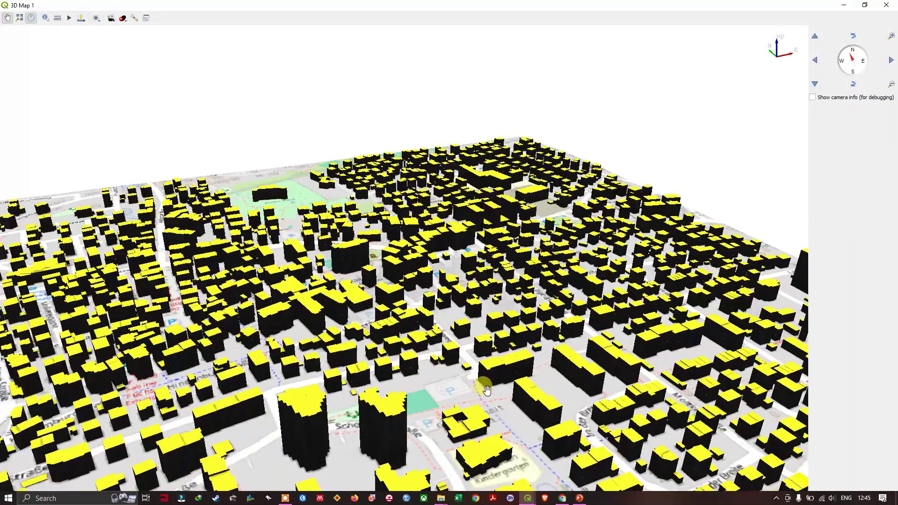
scroll(491, 384, "down", 3)
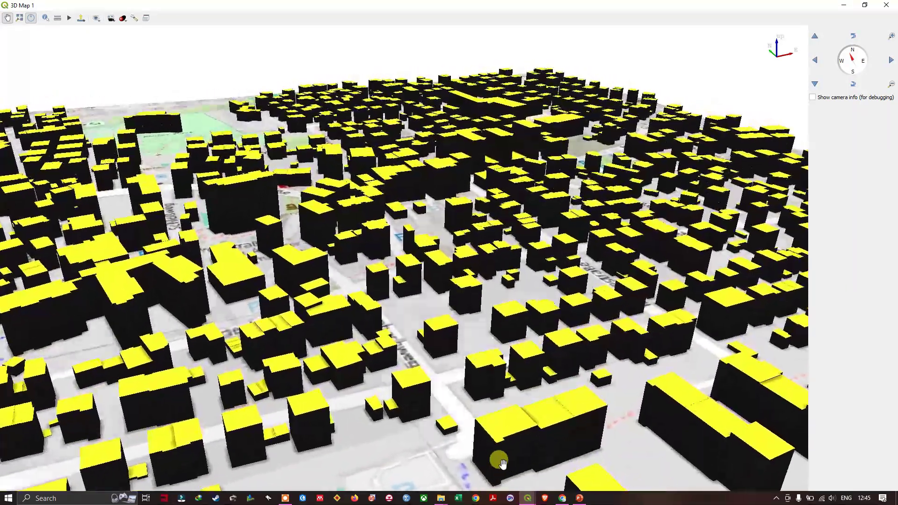
left_click_drag(388, 420, 401, 444)
scroll(412, 304, "down", 5)
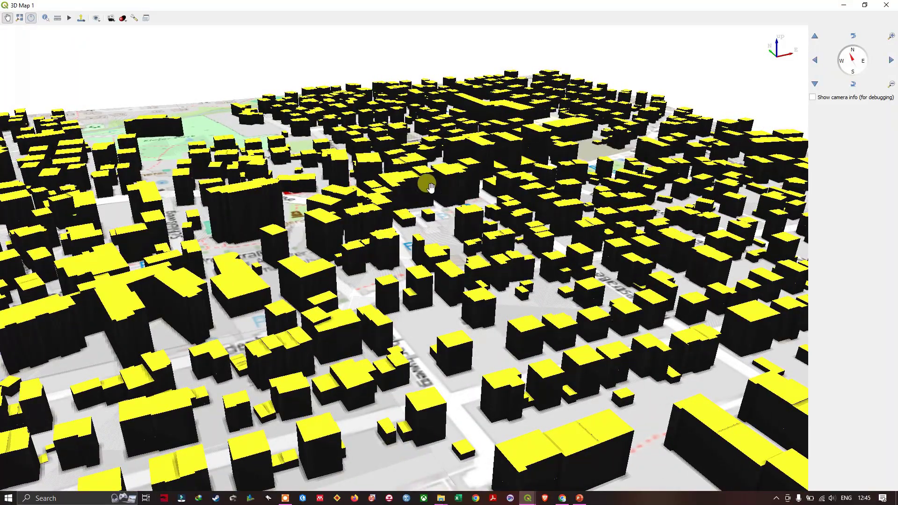
left_click_drag(470, 174, 476, 178)
scroll(476, 177, "down", 3)
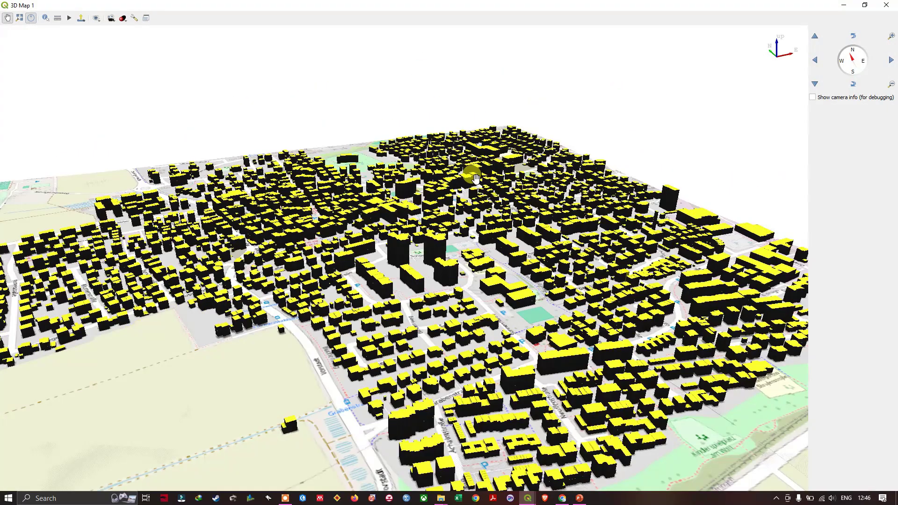
left_click_drag(545, 299, 510, 357)
scroll(655, 254, "up", 5)
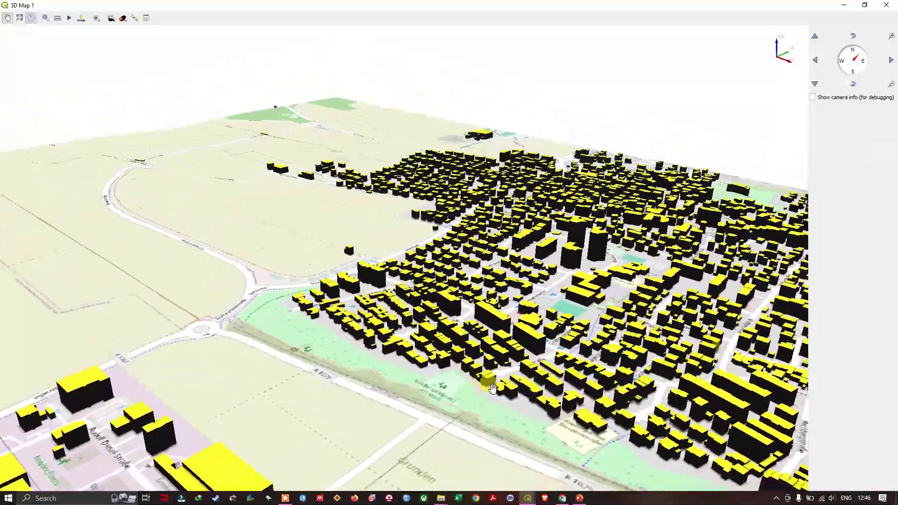
scroll(655, 254, "down", 5)
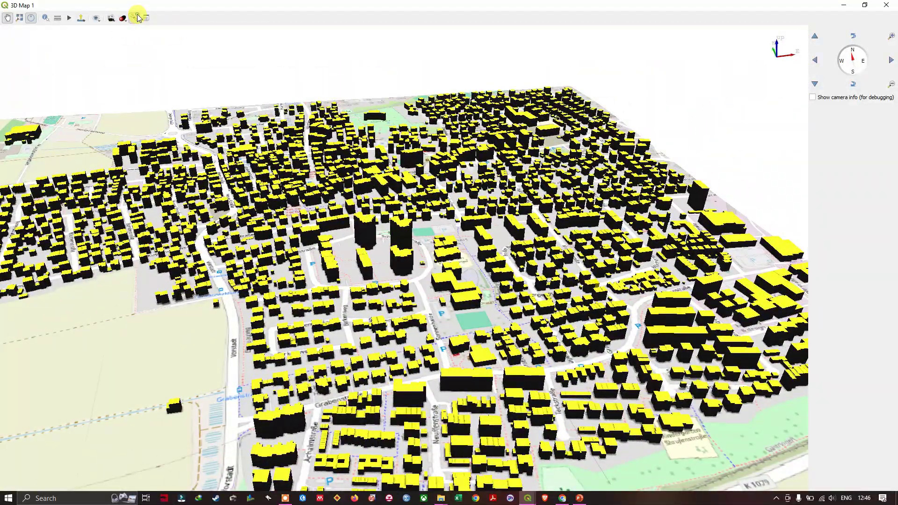
Lower the directional light's altitude to 20° and apply it to the scene.
left_click(135, 18)
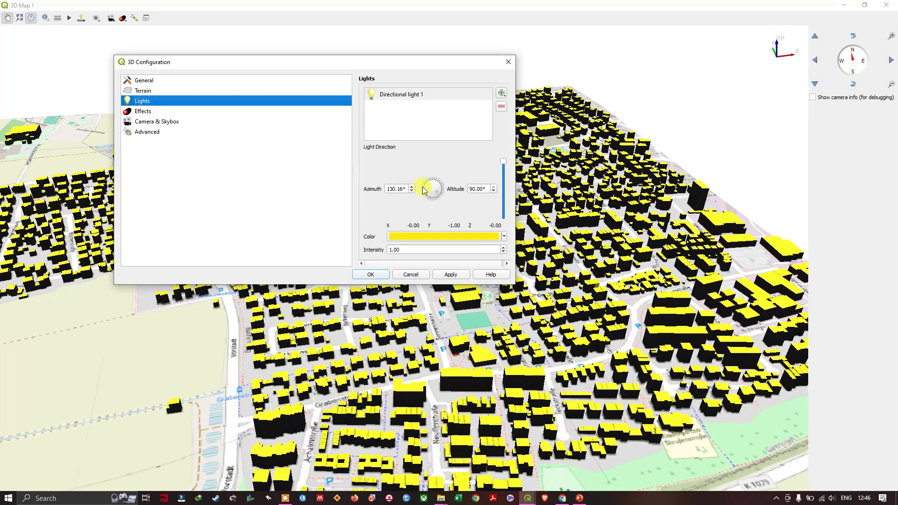
left_click(472, 189)
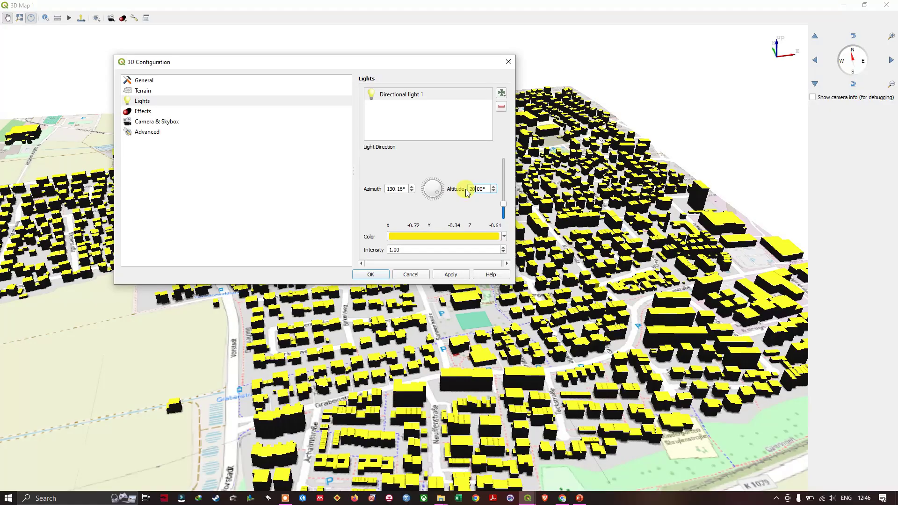
left_click(454, 278)
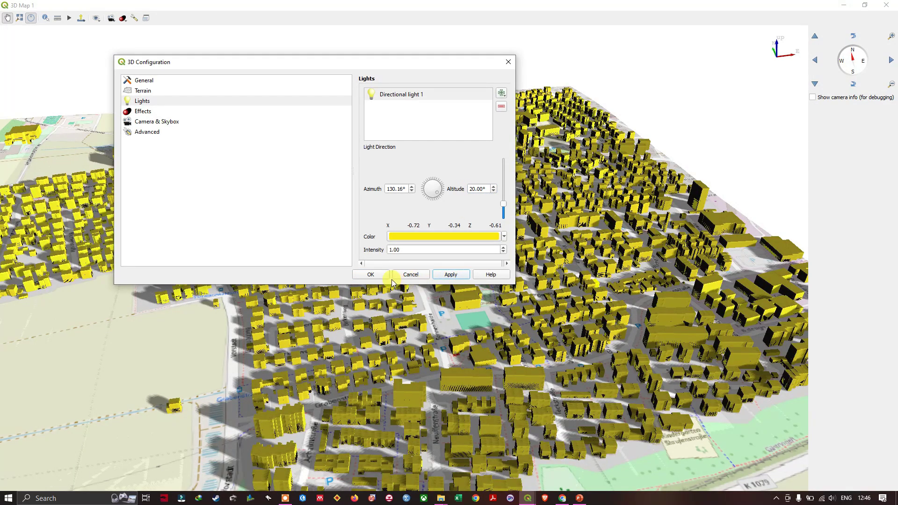
left_click(380, 275)
Pan across the shadowed 3D city and bring the buildings closer to fill the view.
left_click_drag(388, 280, 189, 219)
left_click_drag(431, 259, 192, 348)
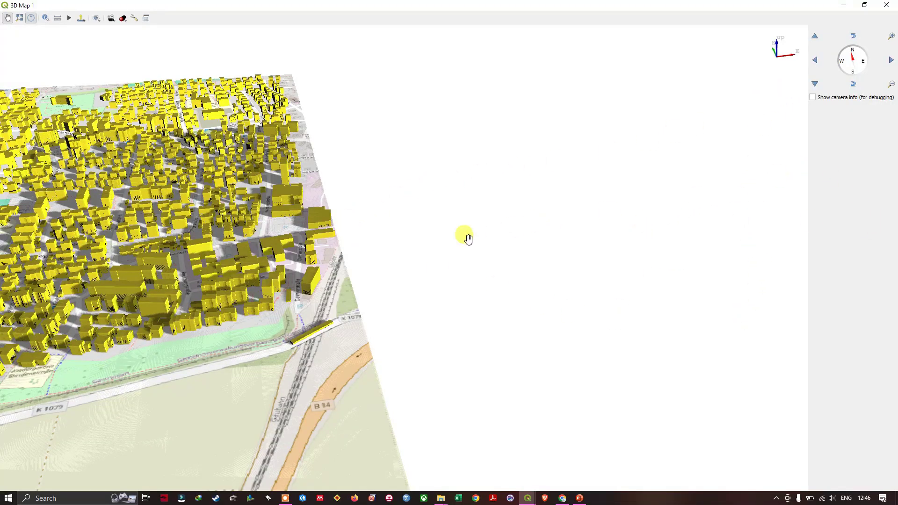
left_click_drag(244, 251, 428, 262)
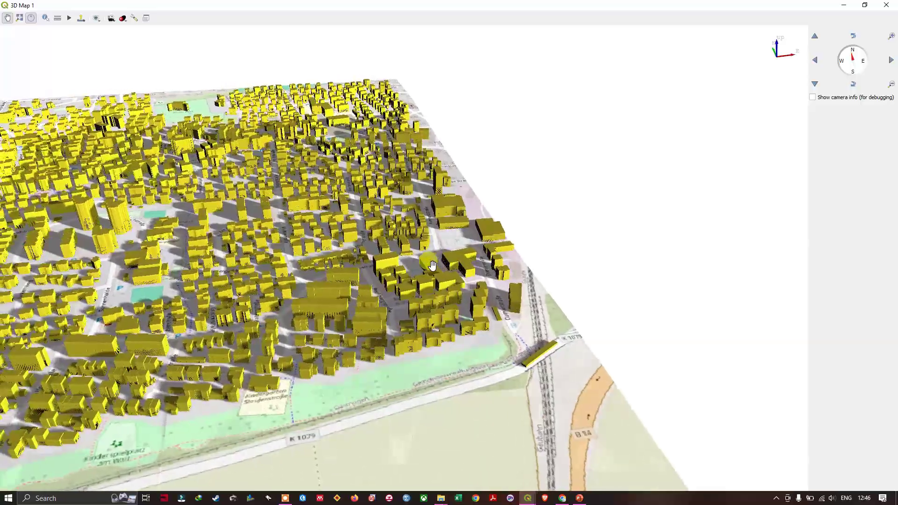
mouse_move(344, 267)
left_mouse_down()
mouse_move(496, 283)
mouse_move(473, 262)
mouse_move(435, 274)
mouse_move(390, 165)
mouse_move(199, 205)
mouse_move(74, 92)
left_mouse_up()
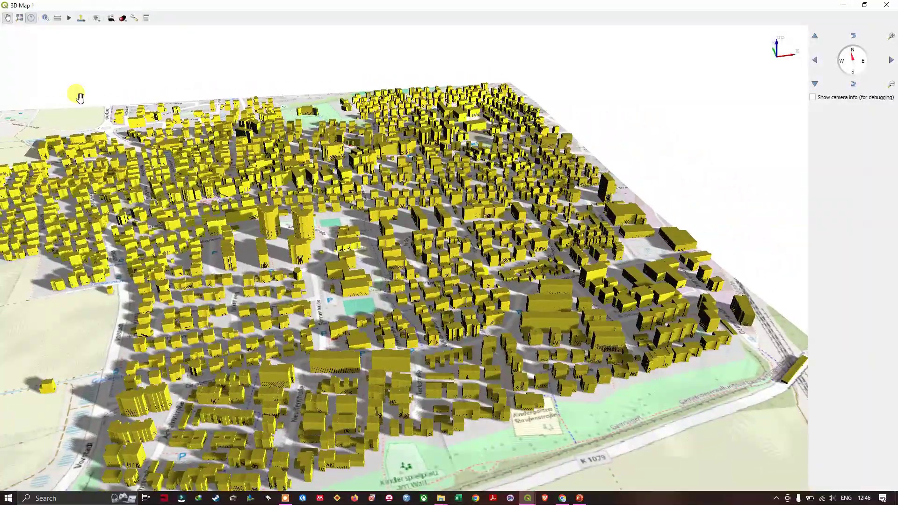
left_click(133, 22)
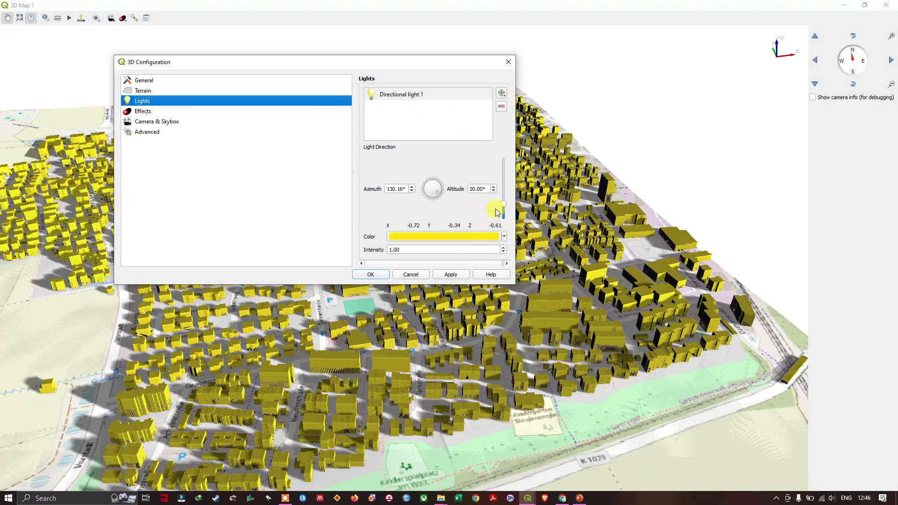
Raise the directional light's altitude to 44° and apply it.
left_click_drag(504, 206, 505, 204)
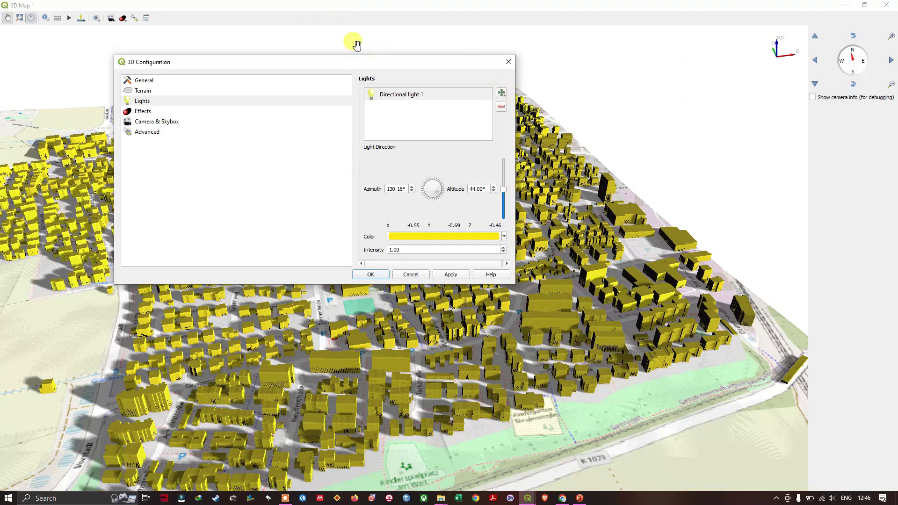
left_click(451, 275)
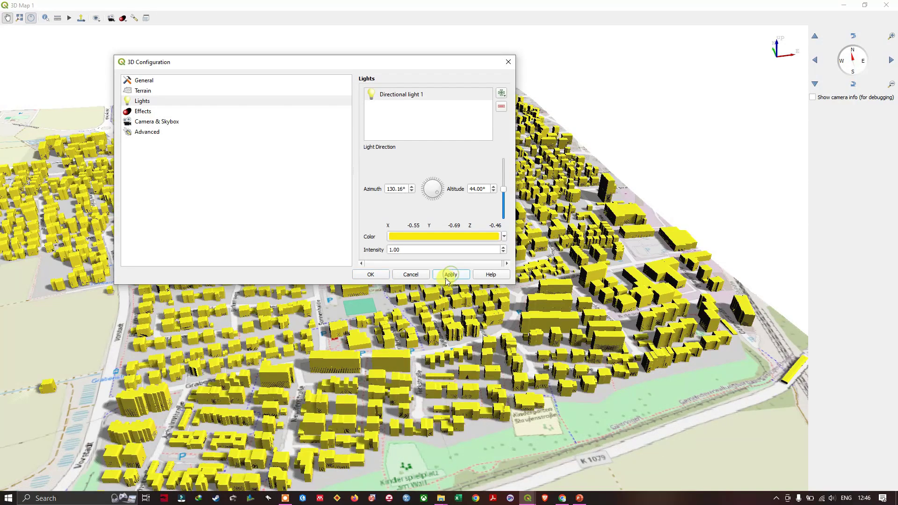
left_click(373, 274)
Tilt the 3D view toward the horizon over open fields, then leave full screen.
middle_click_drag(468, 328, 120, 411)
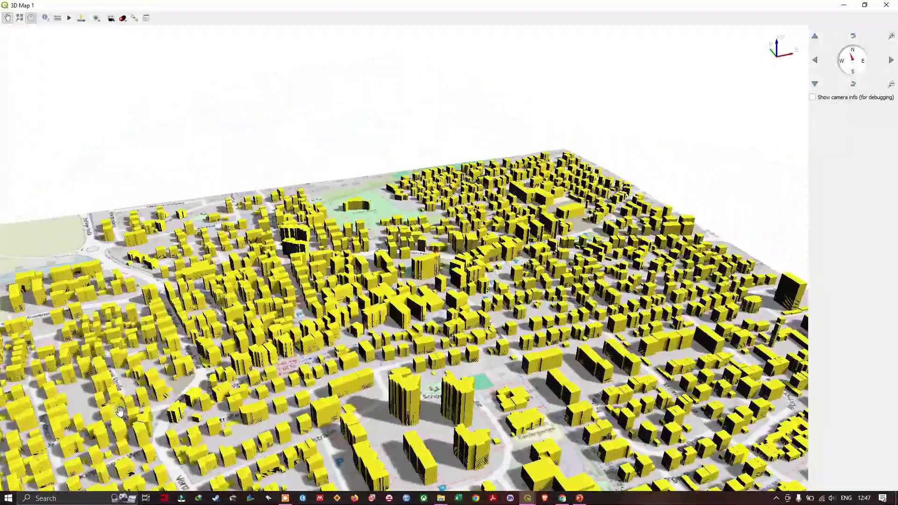
left_click_drag(239, 340, 295, 146)
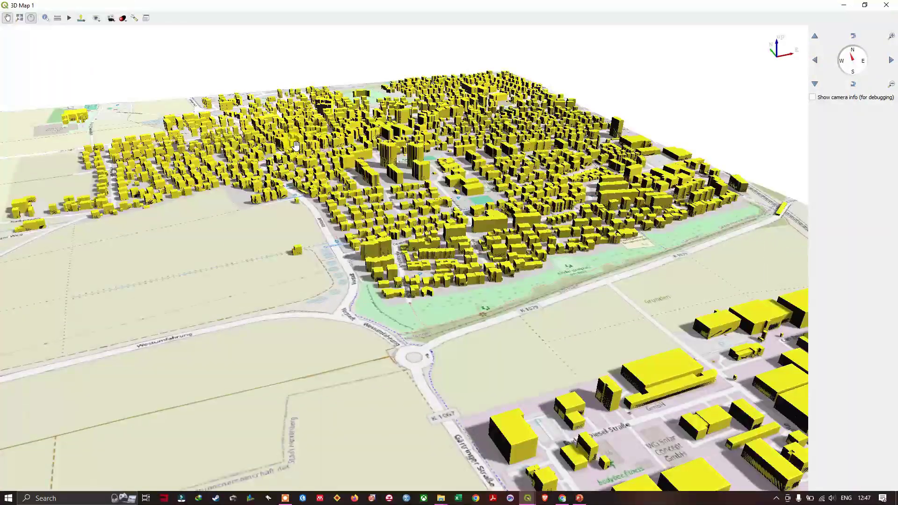
scroll(296, 146, "down", 5)
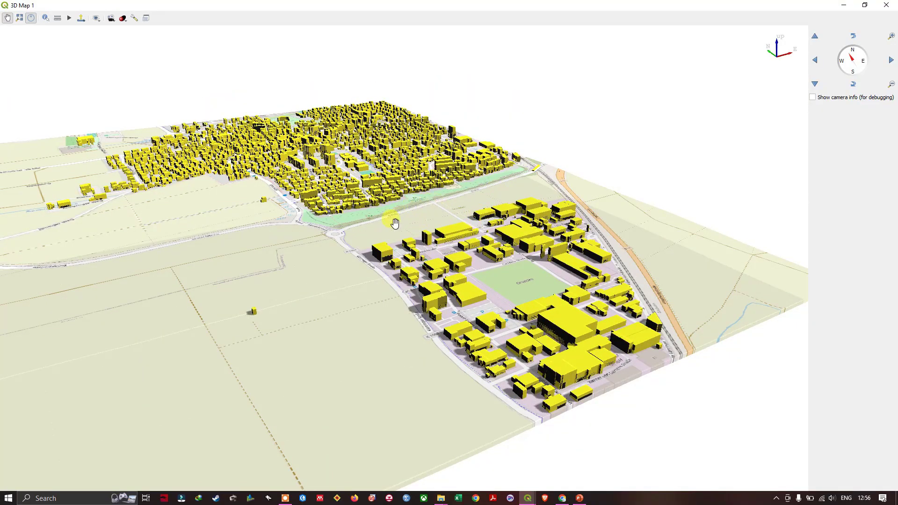
left_click(148, 21)
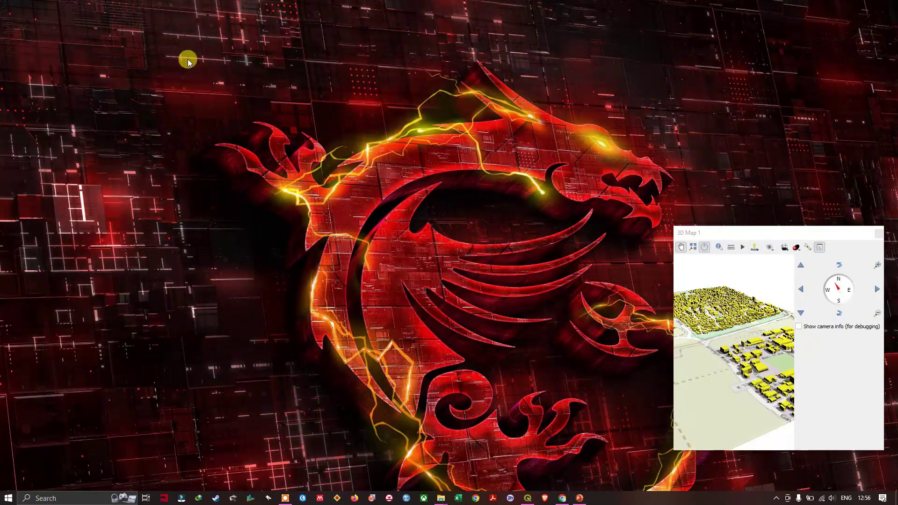
Dock the 3D map on the right of the main window and widen the 2D map panel.
left_click(528, 498)
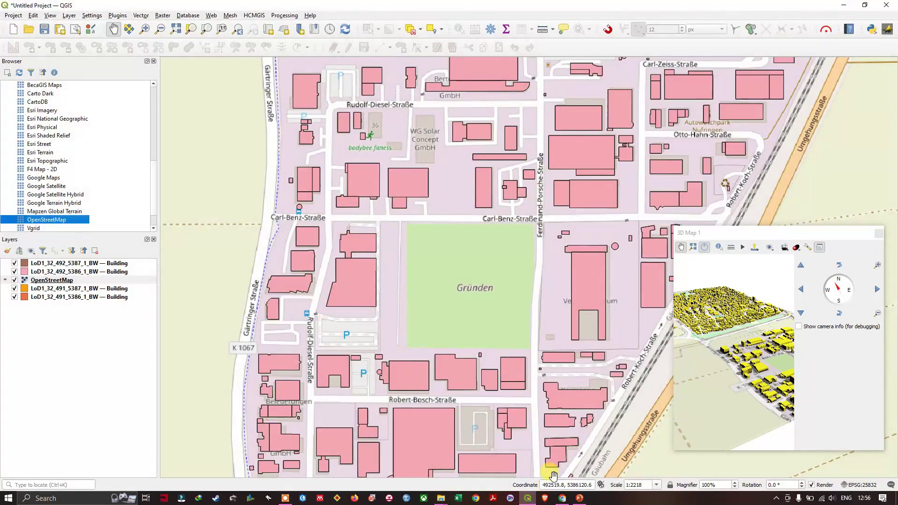
left_click_drag(761, 234, 880, 201)
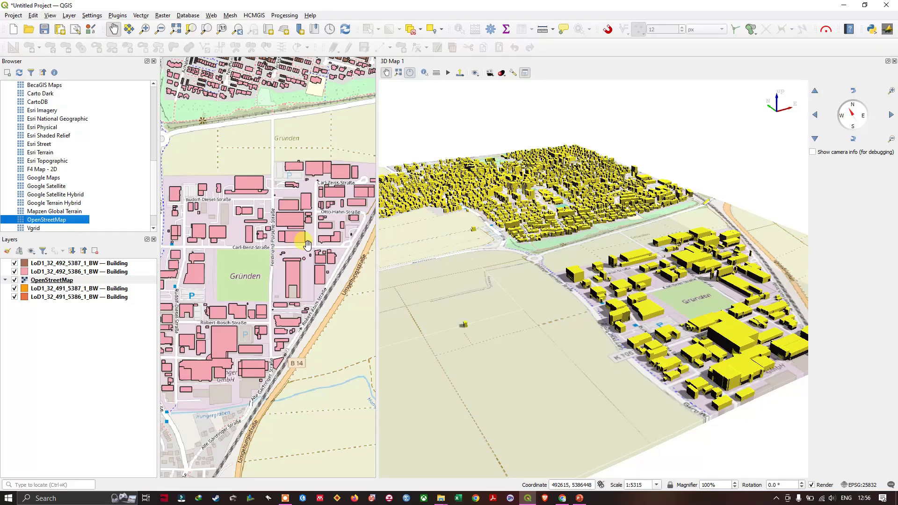
scroll(307, 244, "down", 1)
left_click_drag(157, 274, 65, 273)
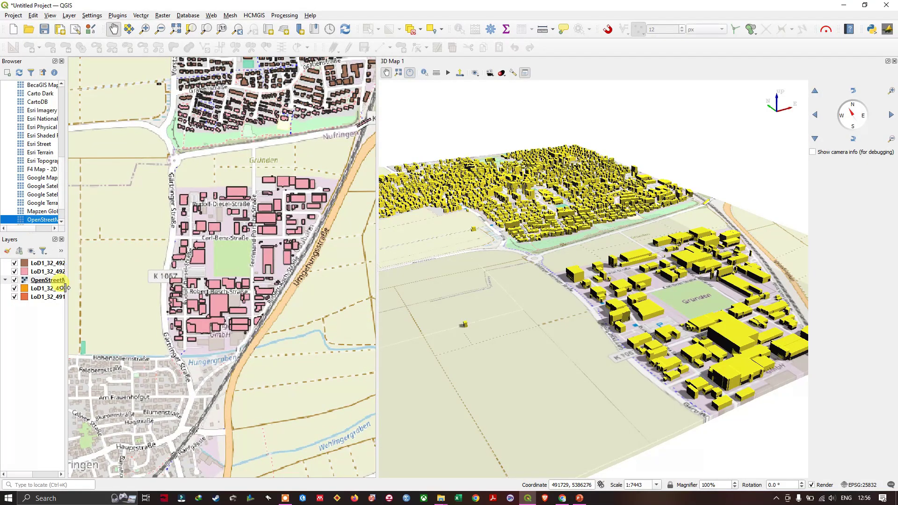
left_click(377, 218)
left_click_drag(378, 219, 403, 215)
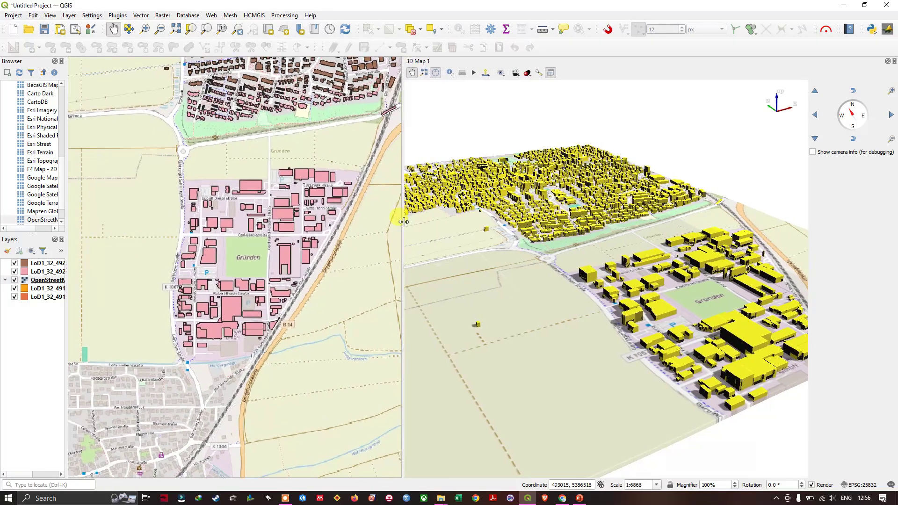
left_click(539, 74)
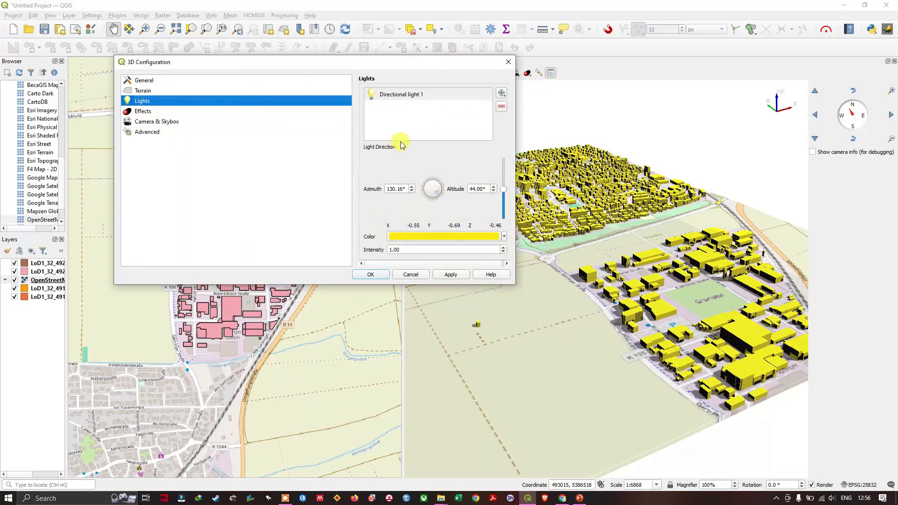
Turn on '3D camera follows 2D map view' under Camera & Skybox and apply it.
left_click(145, 121)
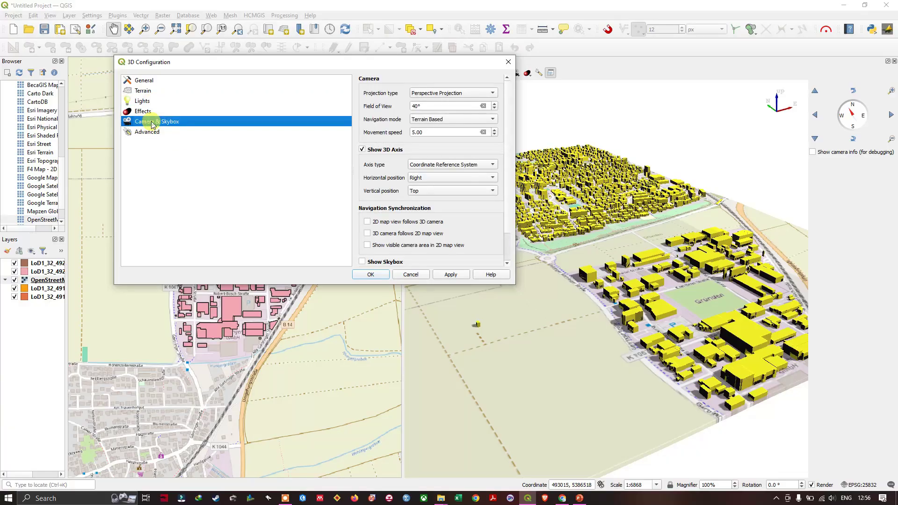
left_click(368, 234)
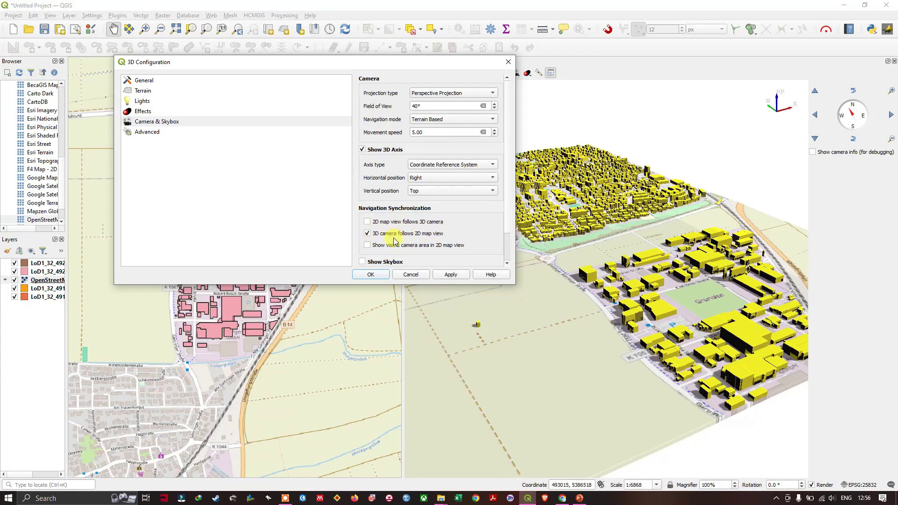
left_click(453, 279)
left_click(384, 275)
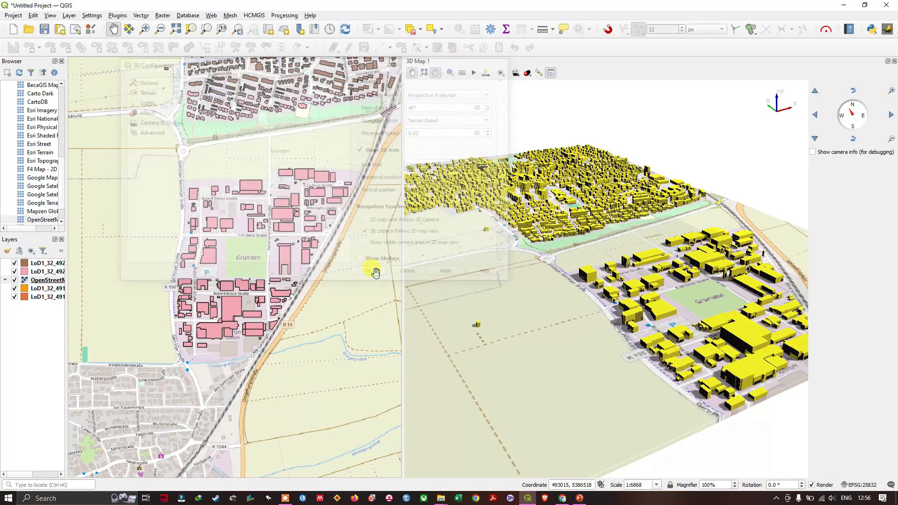
Zoom and pan the 2D map over the northern town so the 3D view tracks it.
scroll(591, 206, "up", 2)
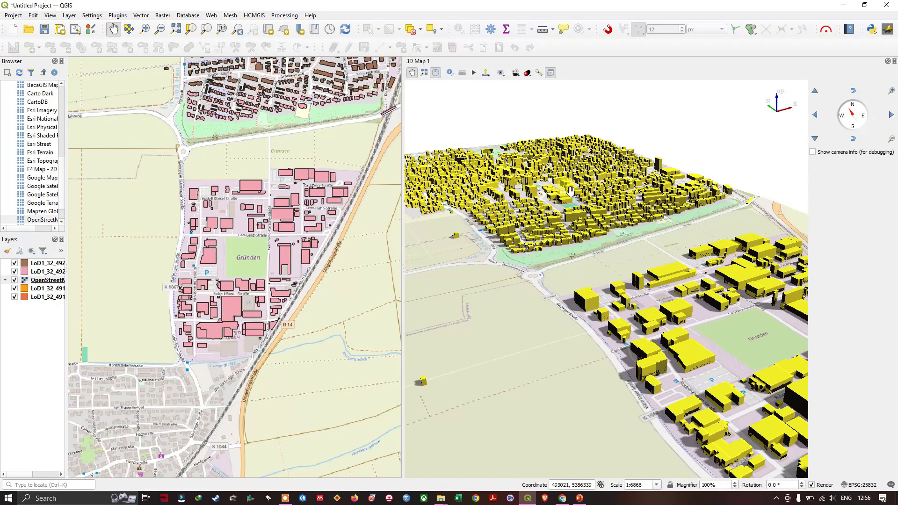
scroll(566, 187, "up", 3)
scroll(549, 189, "up", 2)
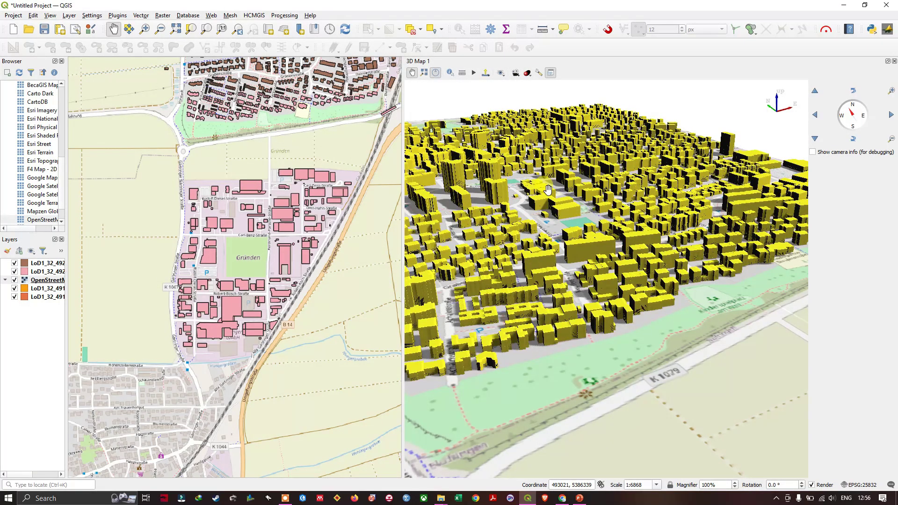
scroll(549, 189, "down", 5)
scroll(583, 241, "down", 2)
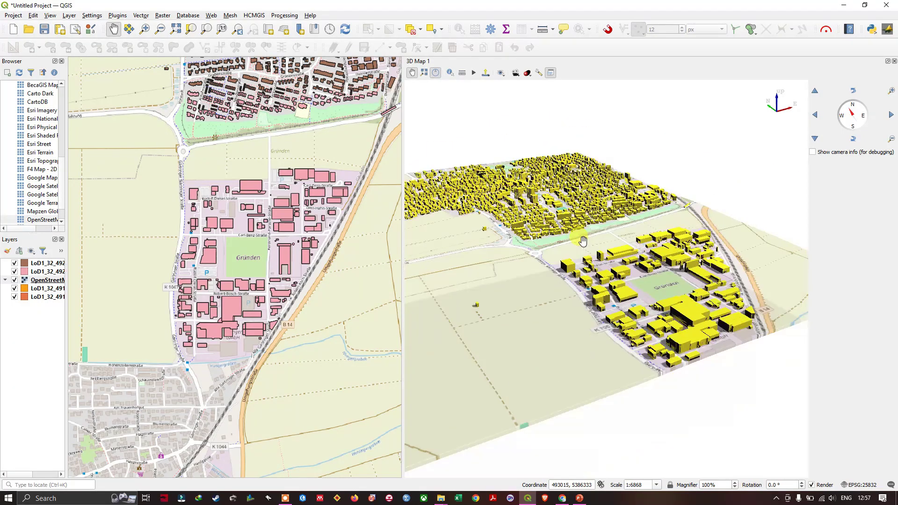
scroll(583, 241, "up", 3)
left_click_drag(268, 238, 243, 306)
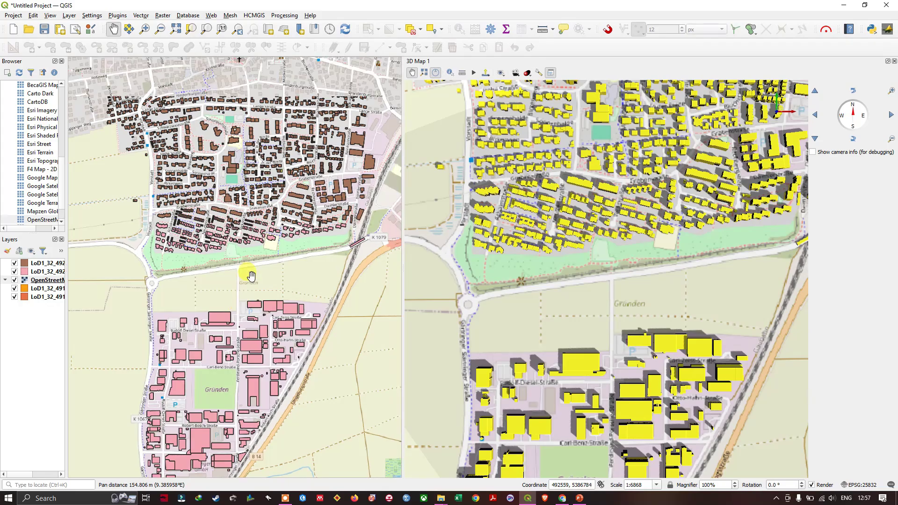
left_click_drag(261, 261, 252, 327)
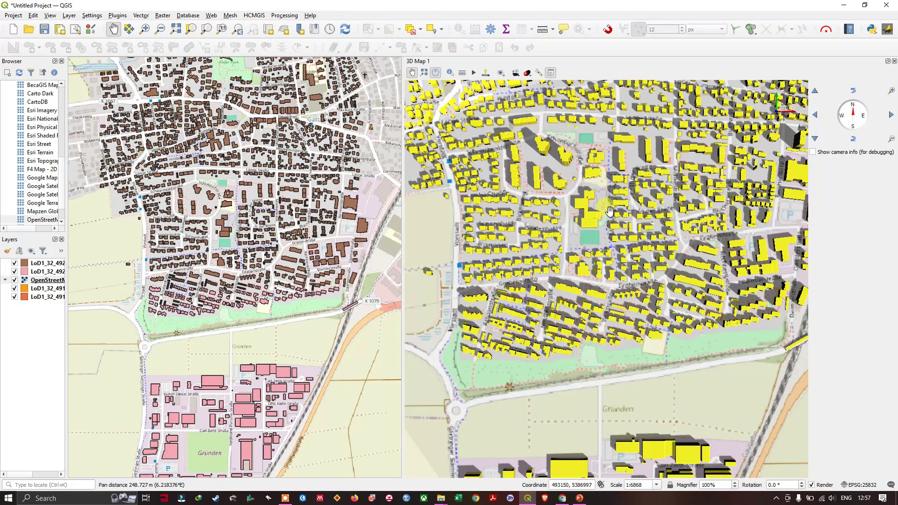
Uncheck '3D camera follows 2D map view' in the 3D configuration and apply.
left_click(540, 75)
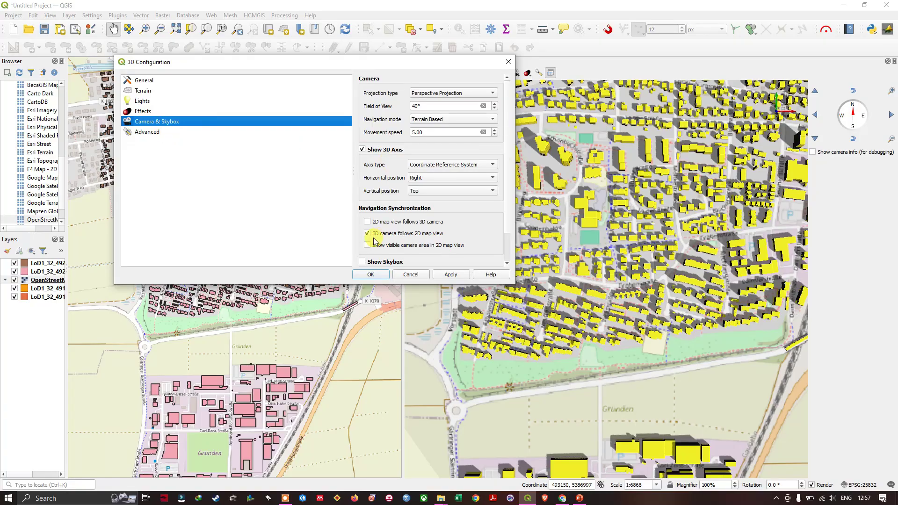
left_click(368, 233)
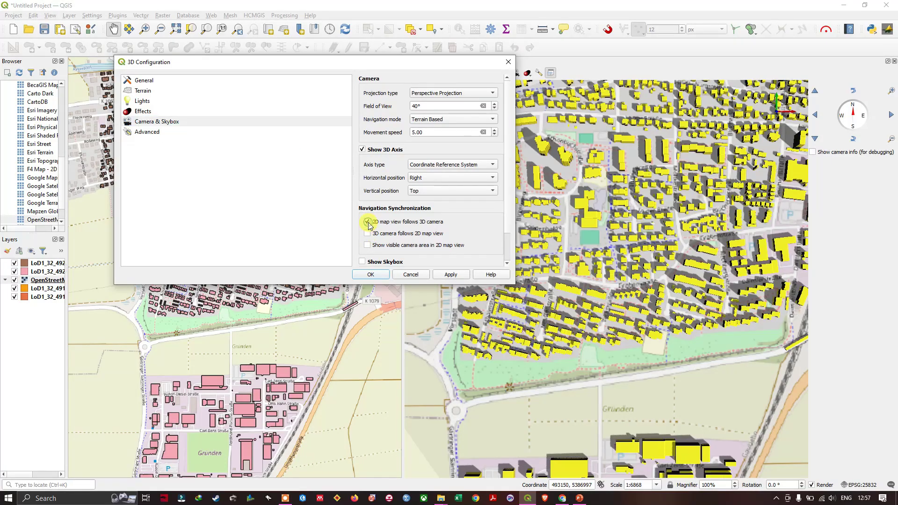
left_click(444, 276)
Confirm the synchronization settings, then tilt and zoom the 3D camera down over the town's buildings.
left_click(371, 275)
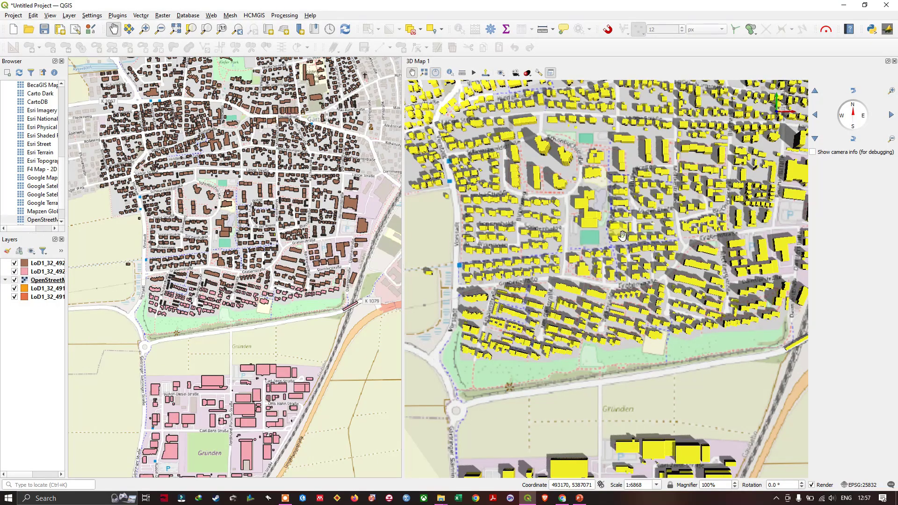
middle_click_drag(622, 235, 639, 359)
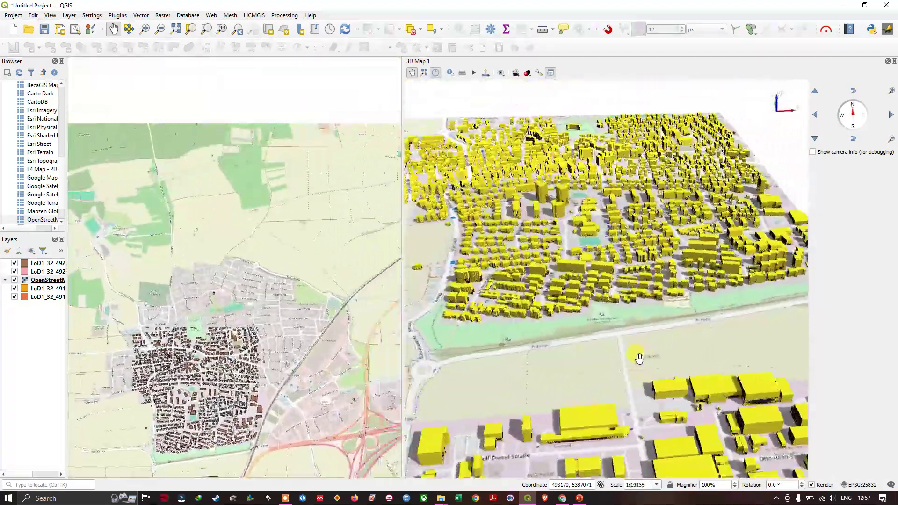
scroll(639, 358, "up", 5)
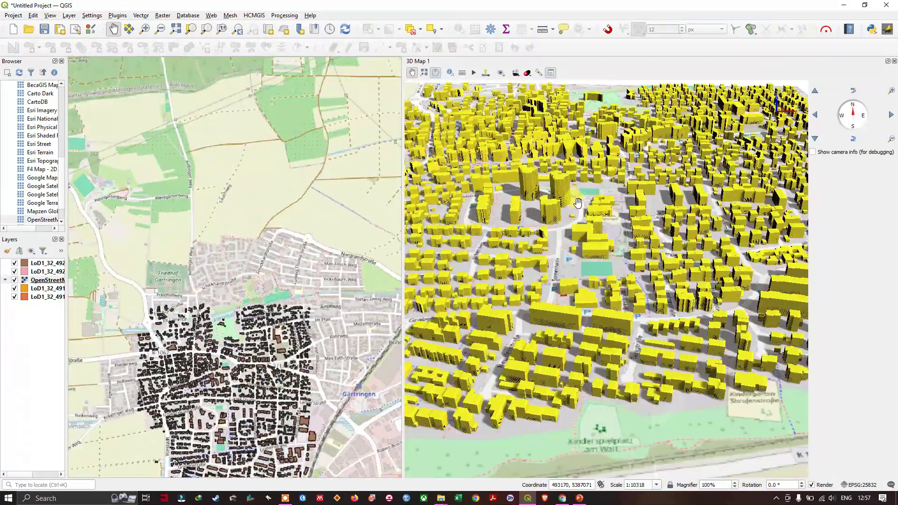
scroll(579, 202, "up", 5)
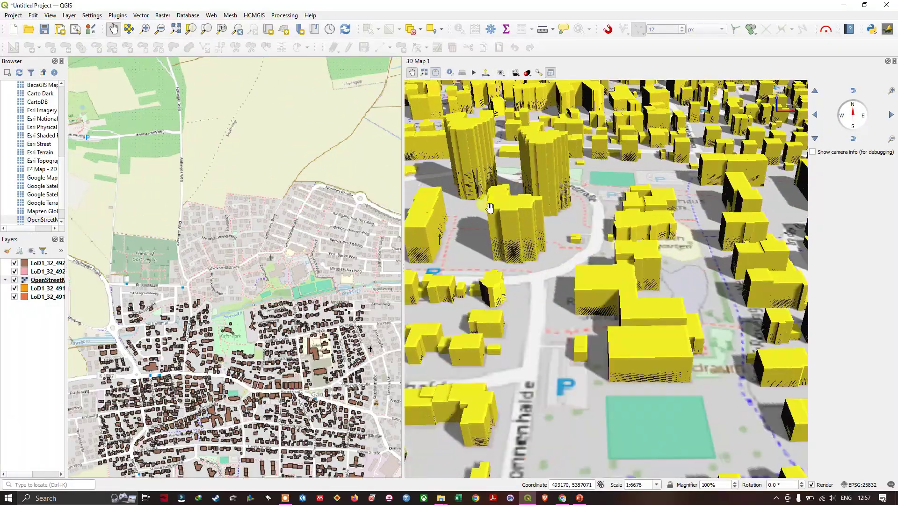
scroll(466, 212, "up", 1)
scroll(471, 206, "up", 2)
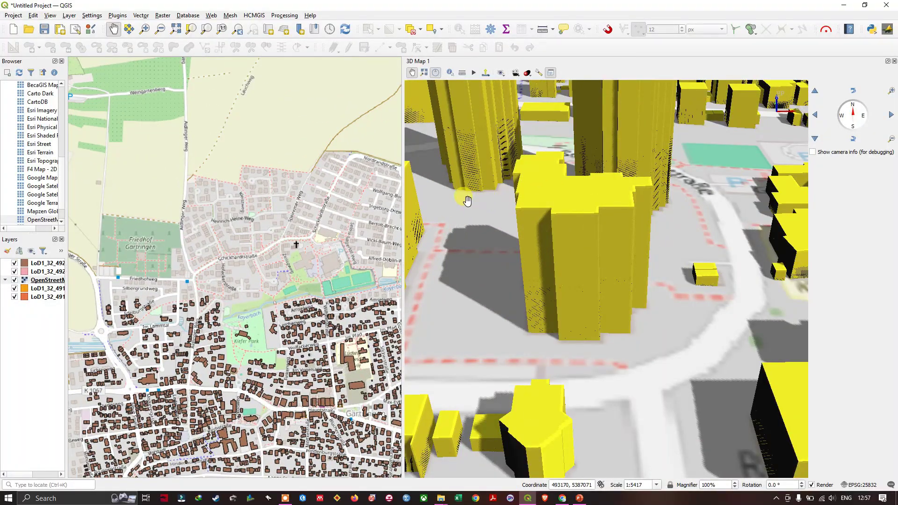
left_click_drag(467, 201, 497, 402)
left_click_drag(495, 250, 539, 201)
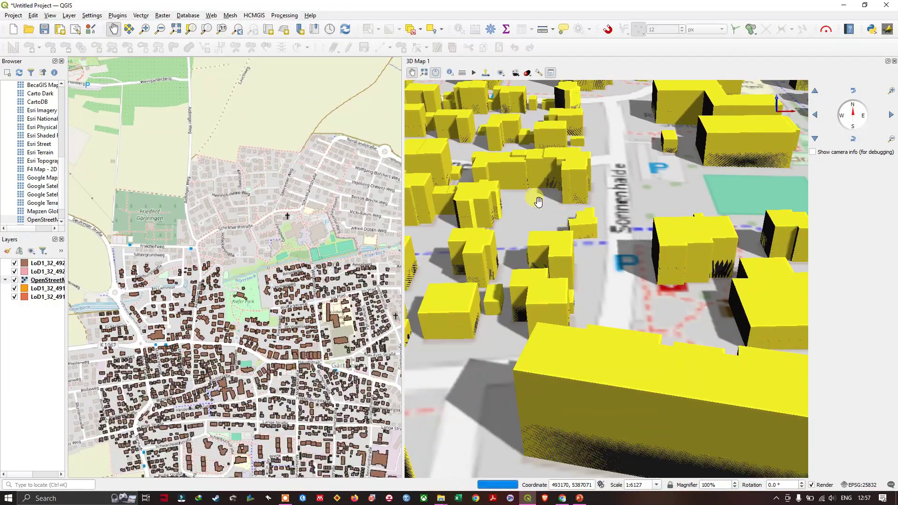
Turn on 'Show visible camera area in 2D map view' and confirm the 3D configuration.
left_click(537, 73)
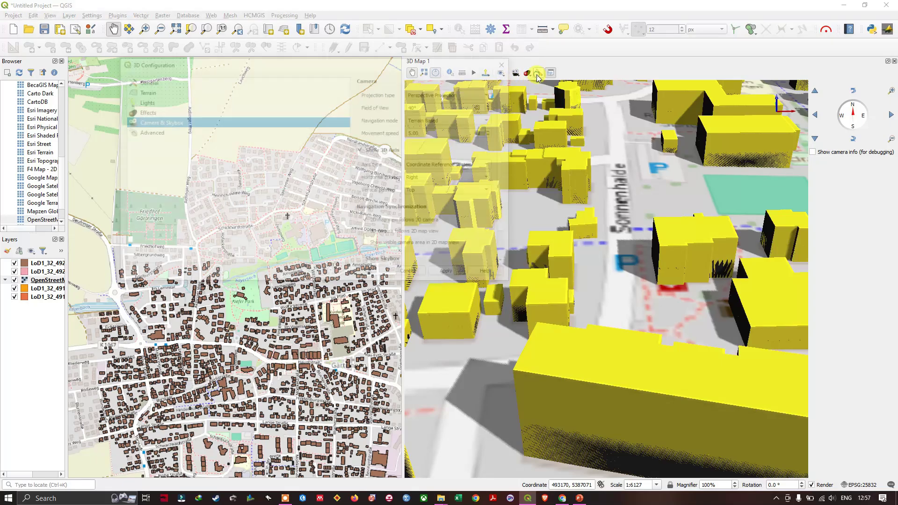
left_click(384, 246)
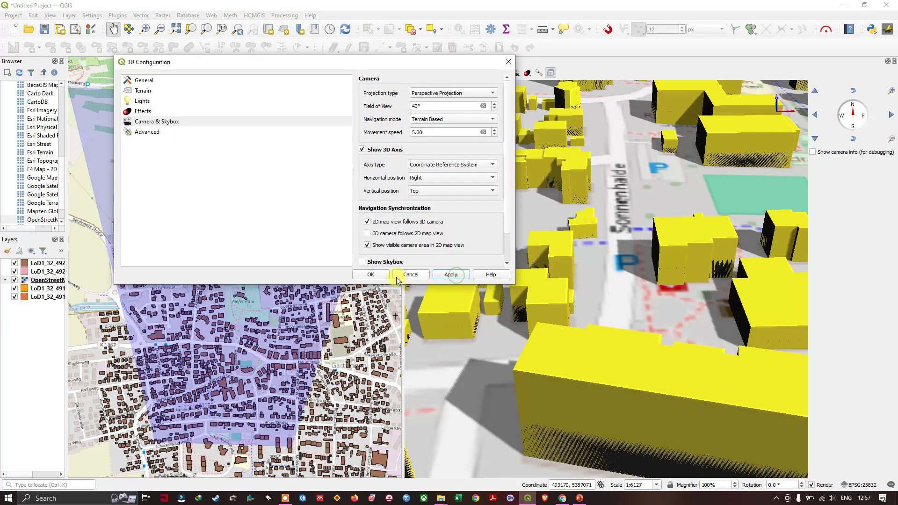
left_click(371, 274)
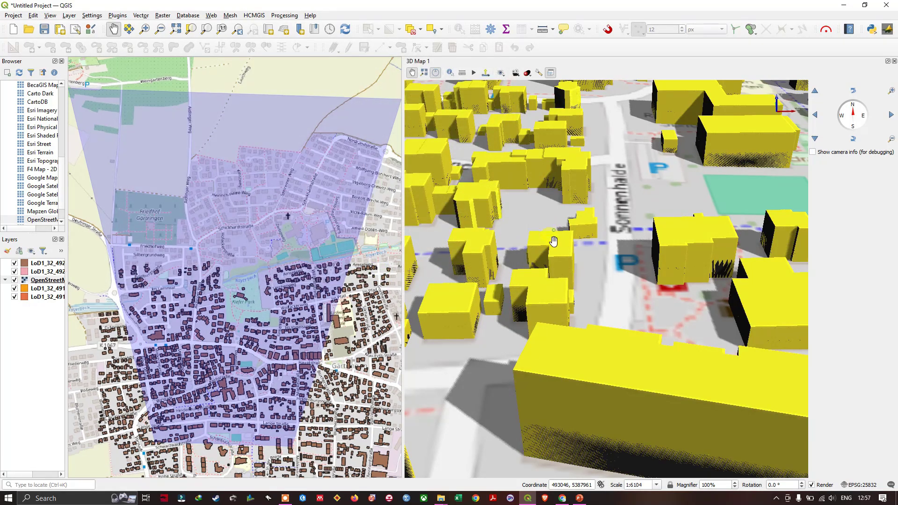
Zoom, tilt and pan the 3D view to frame the town and Gründen industrial area.
left_click_drag(559, 231, 565, 238)
scroll(565, 237, "down", 5)
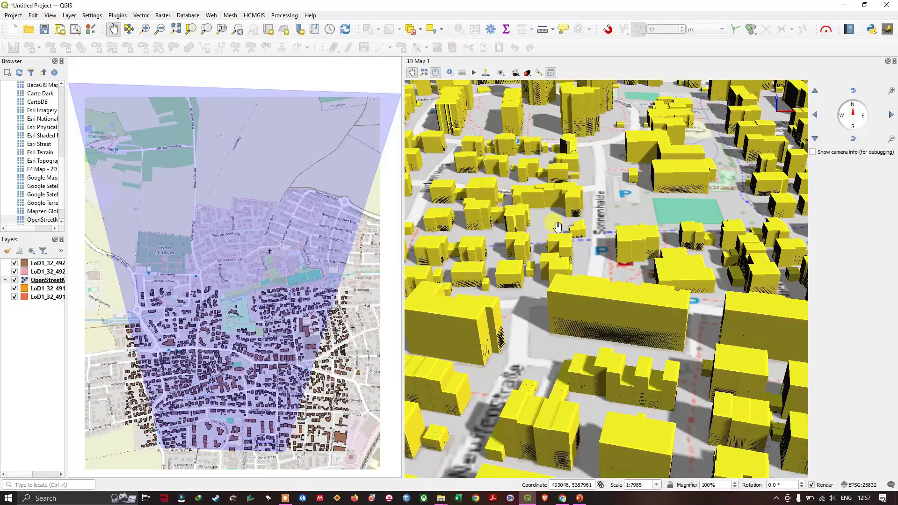
scroll(558, 227, "down", 2)
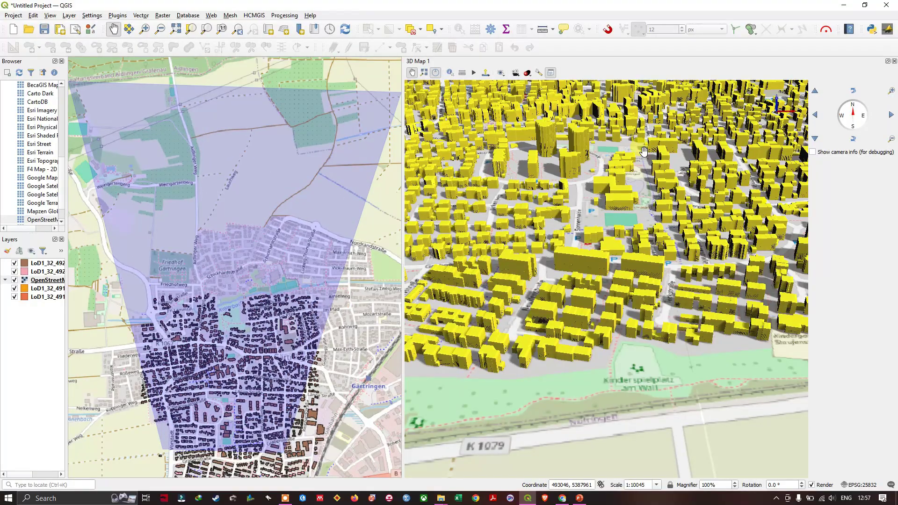
left_click_drag(626, 207, 636, 374)
scroll(635, 204, "up", 5)
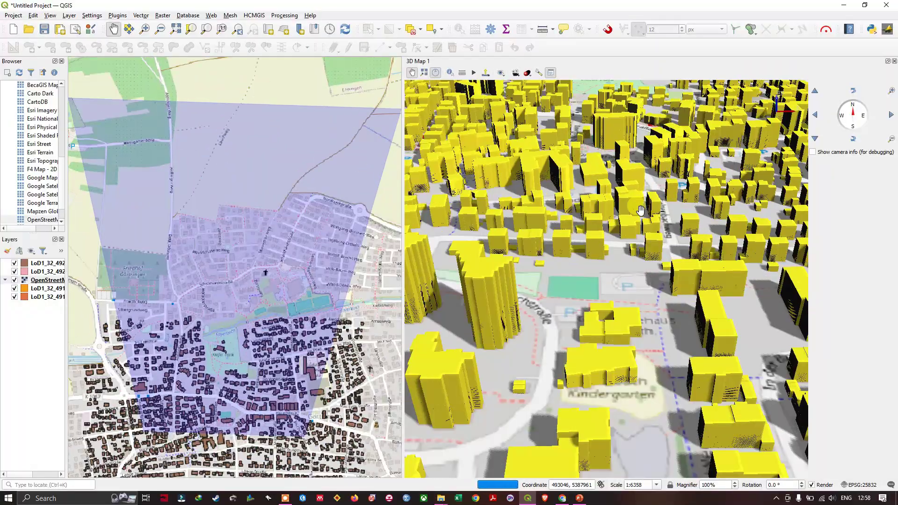
scroll(635, 204, "up", 3)
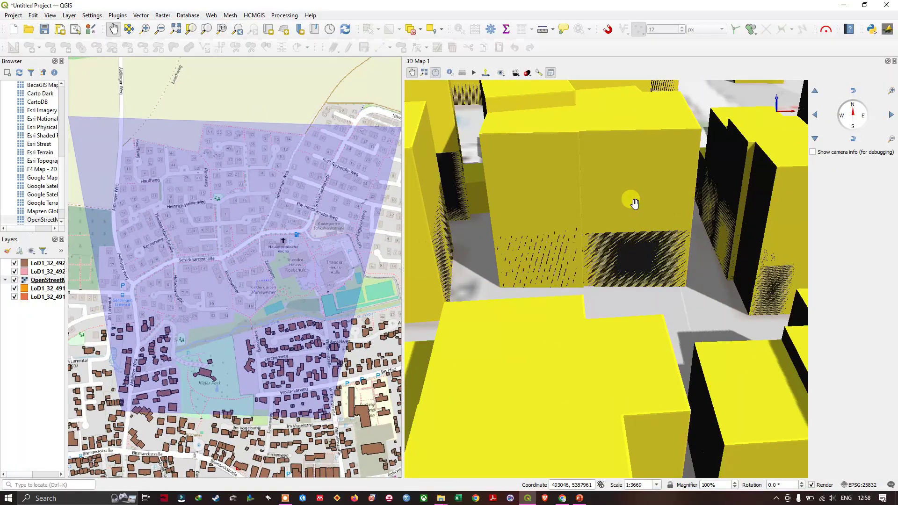
left_click_drag(628, 142, 575, 243)
scroll(563, 216, "down", 5)
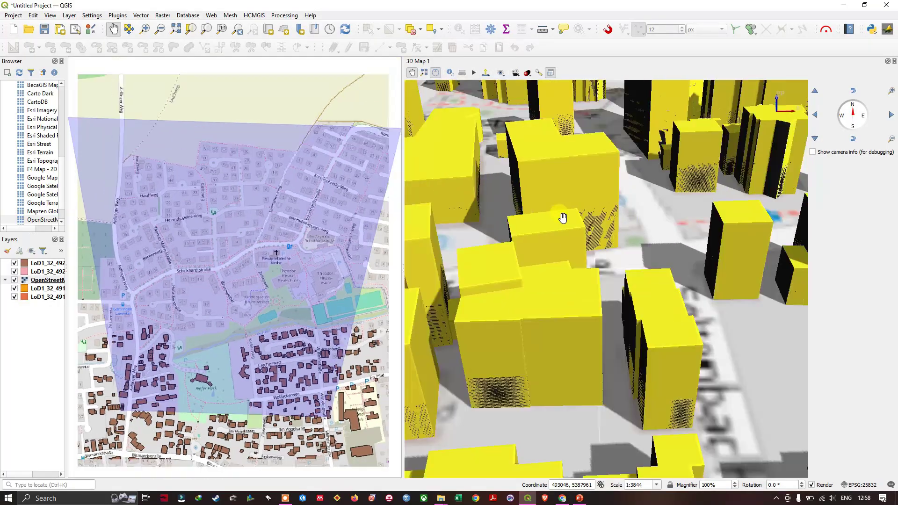
scroll(563, 215, "down", 5)
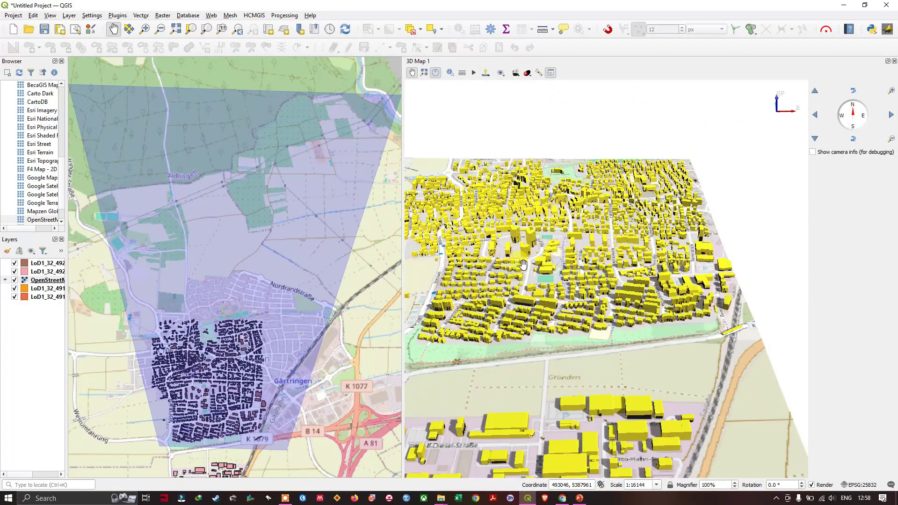
left_click_drag(523, 265, 567, 224)
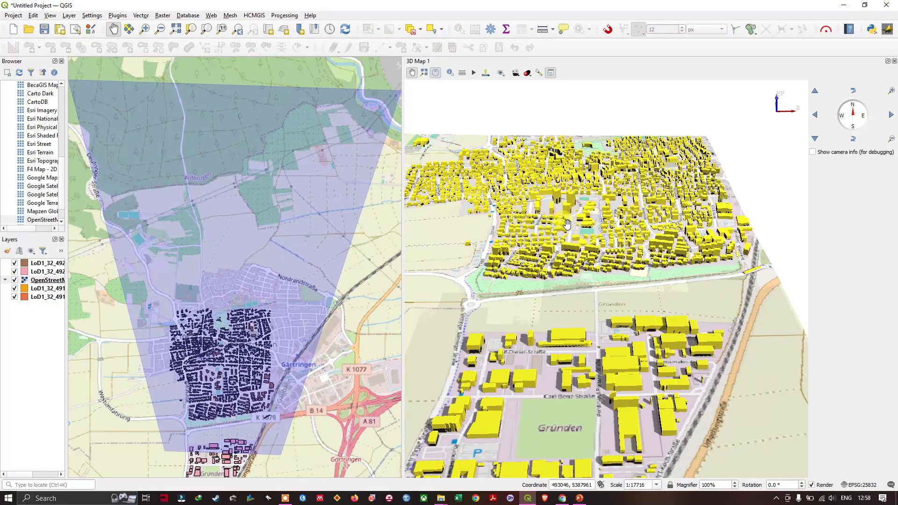
Undock the 3D map into a maximized window, pan around the industrial area, then minimize it.
left_click(551, 73)
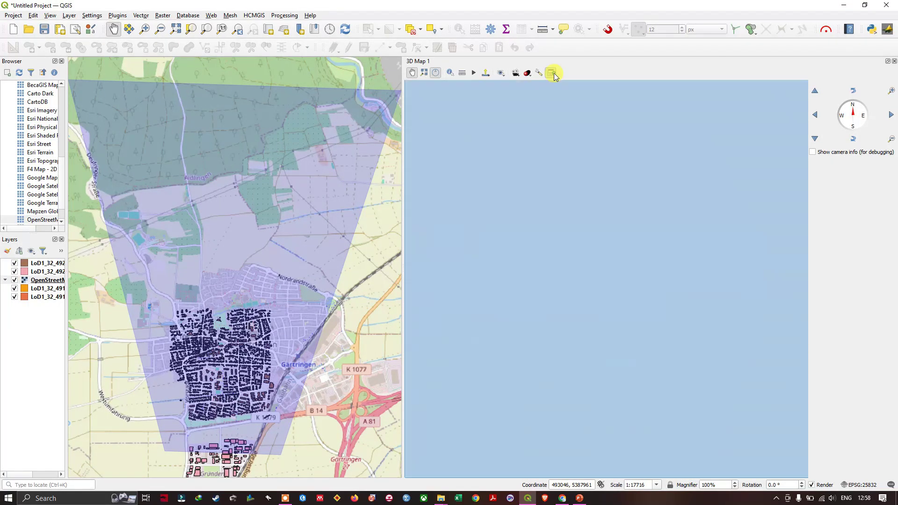
left_click(563, 201)
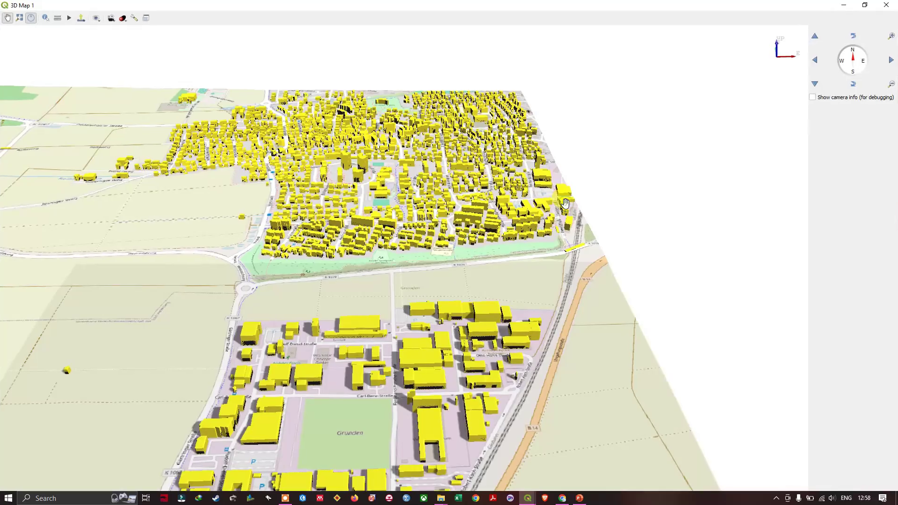
left_click_drag(436, 233, 472, 198)
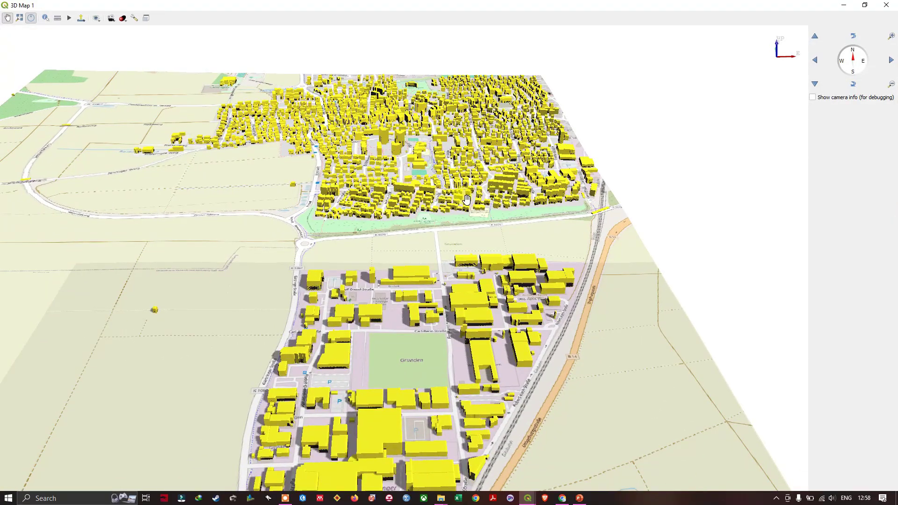
left_click_drag(390, 289, 489, 341)
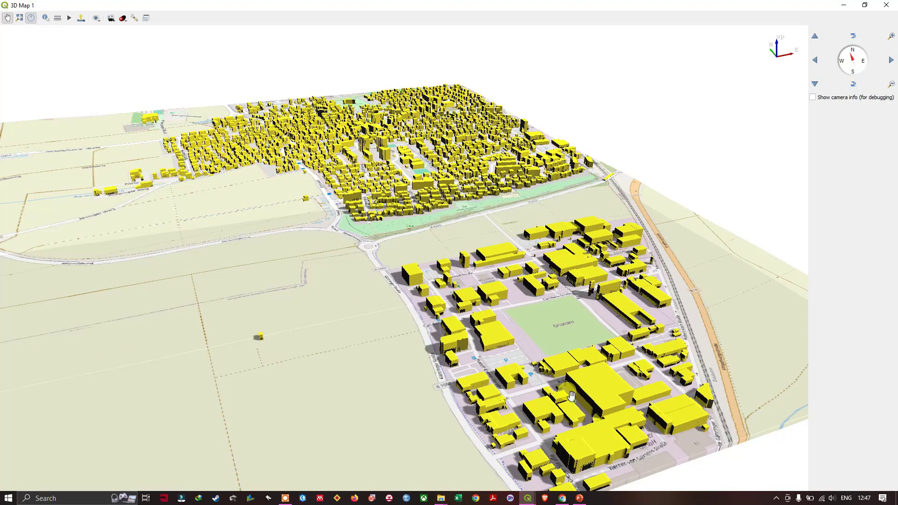
left_click_drag(571, 395, 533, 367)
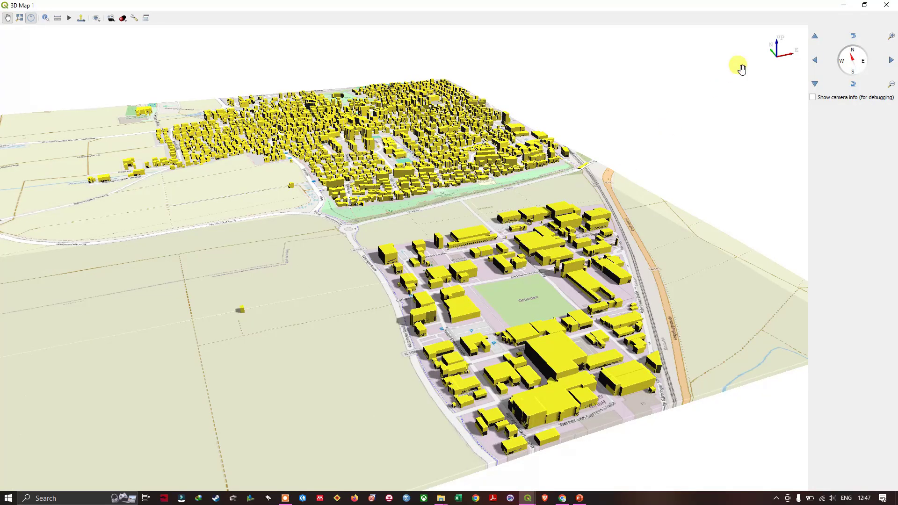
left_click(844, 4)
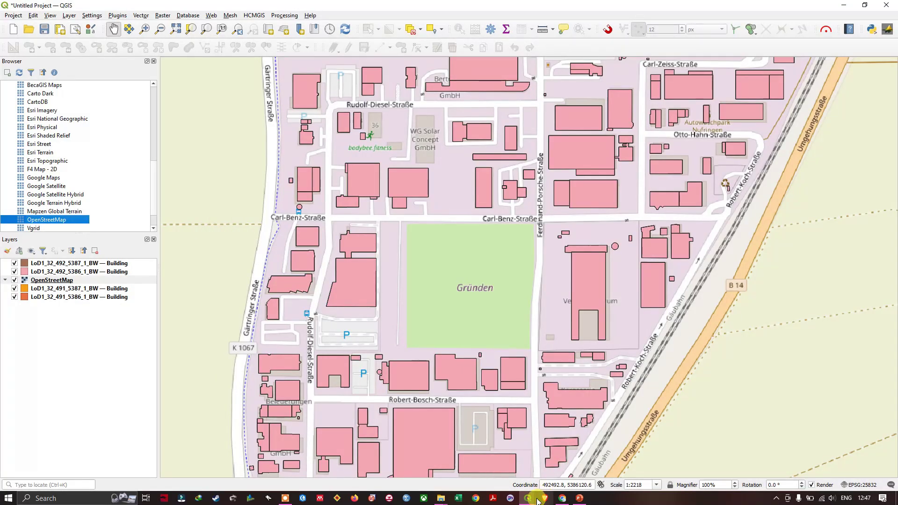
Create a new print layout named '3D BUILDING VIEW'.
mouse_move(529, 500)
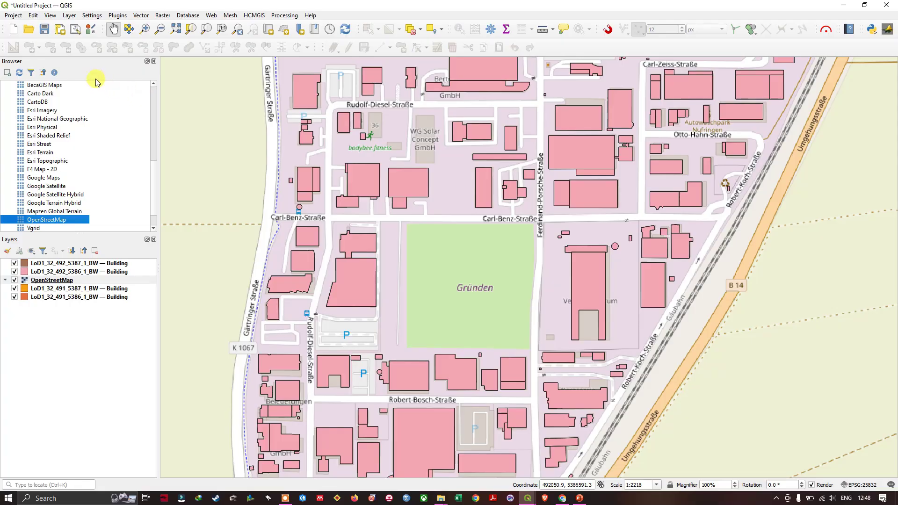
left_click(60, 30)
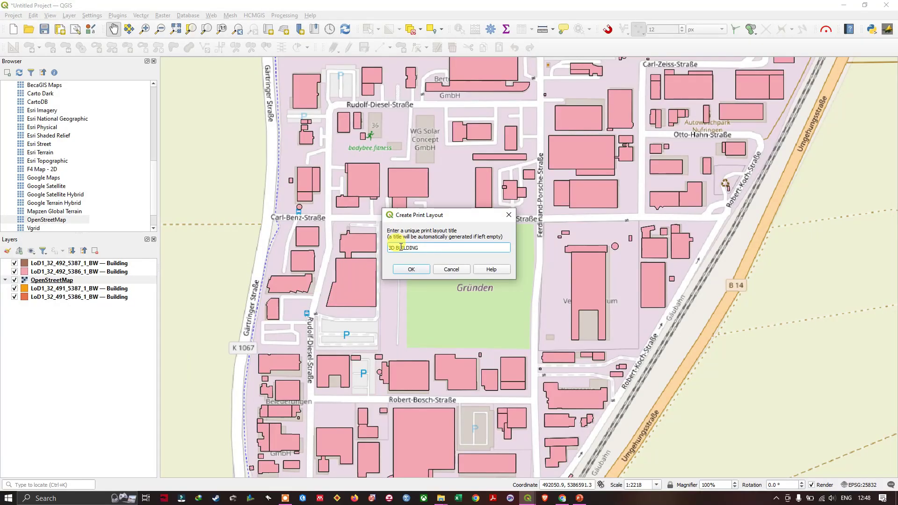
left_click(410, 270)
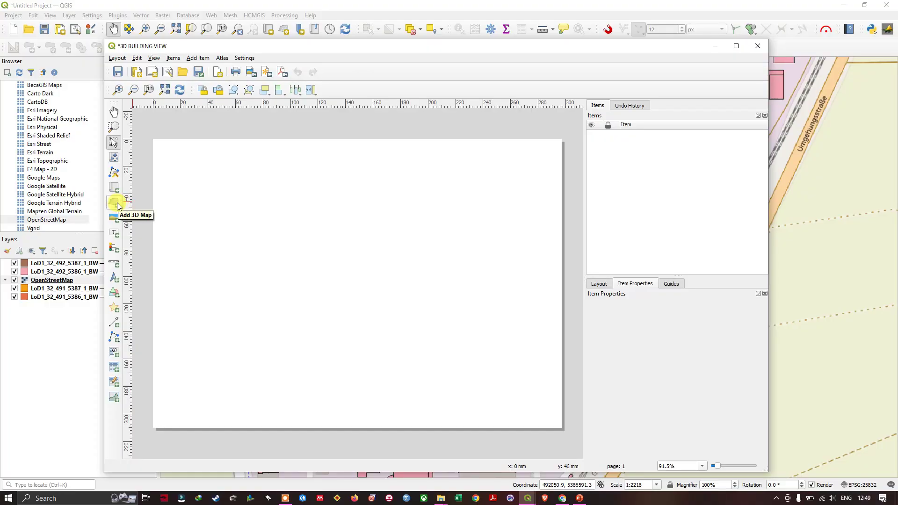
Draw a 3D map frame across the whole page and re-angle the 3D Map 1 view of the buildings.
left_click(116, 204)
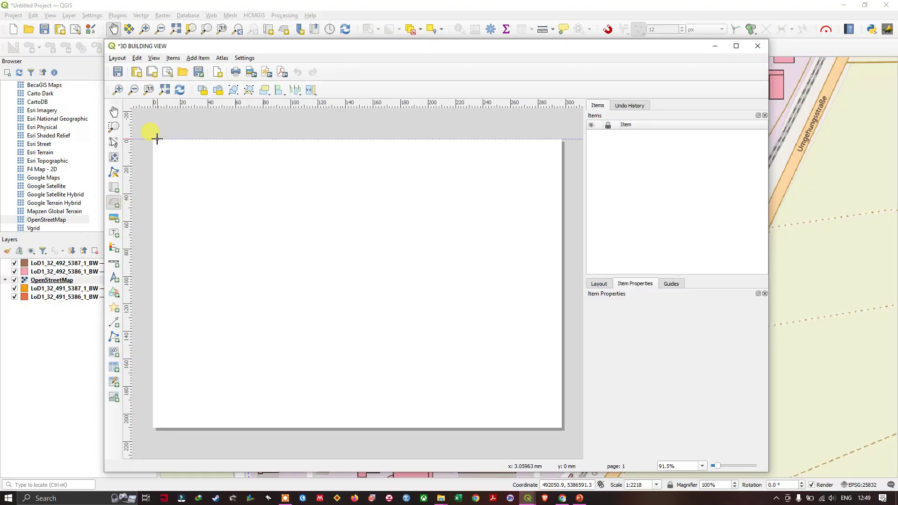
left_click_drag(155, 139, 562, 426)
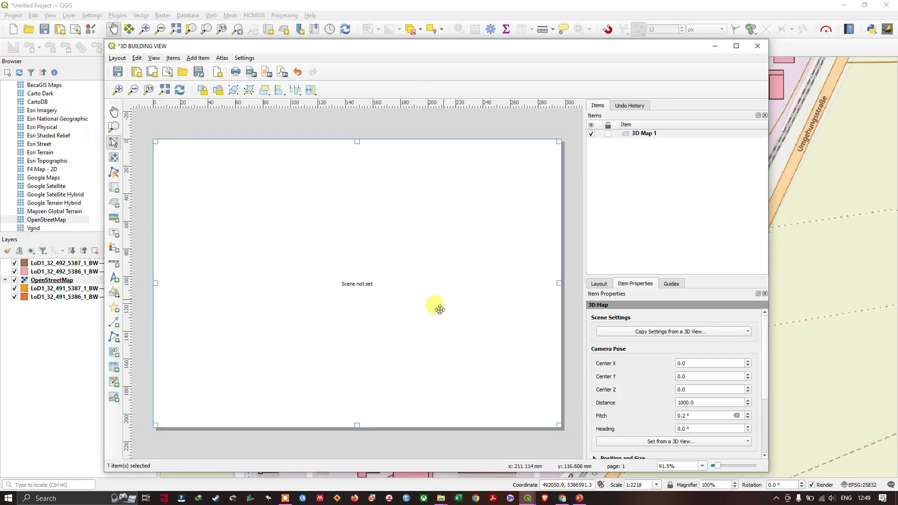
left_click(528, 499)
left_click(561, 474)
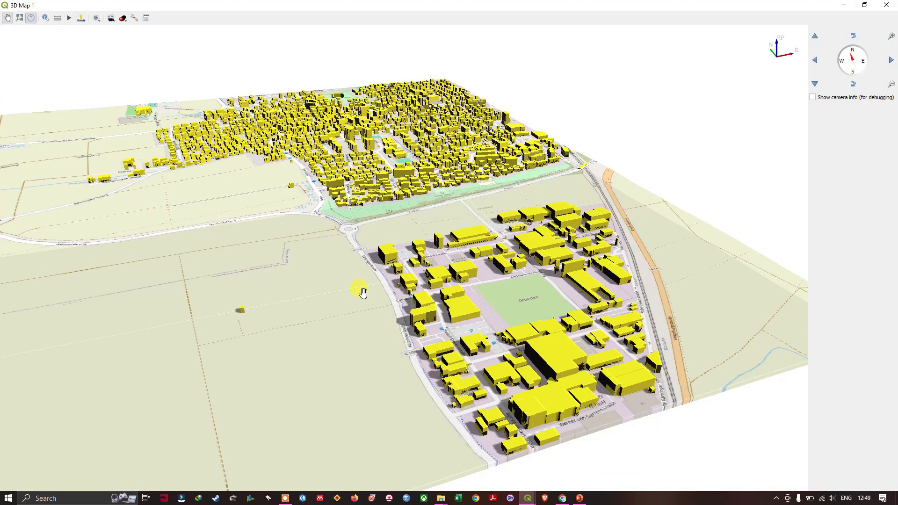
left_click_drag(318, 306, 373, 322)
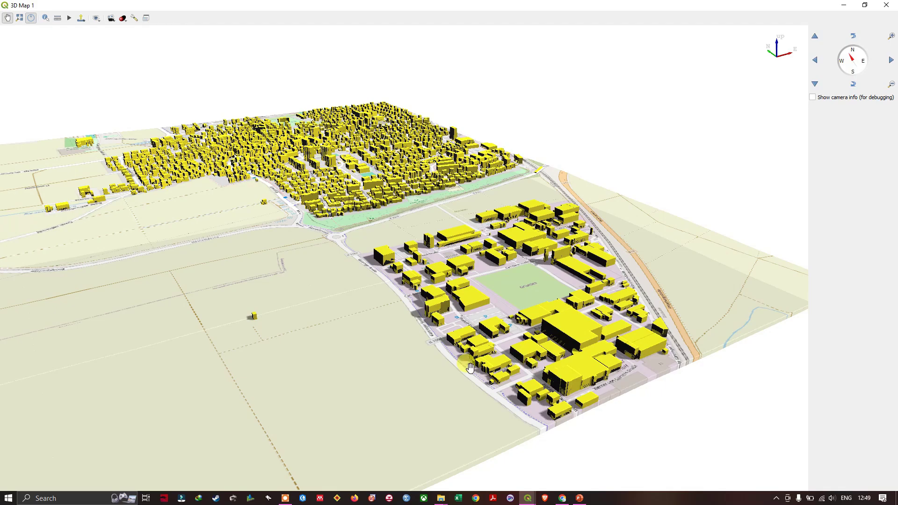
left_click(843, 6)
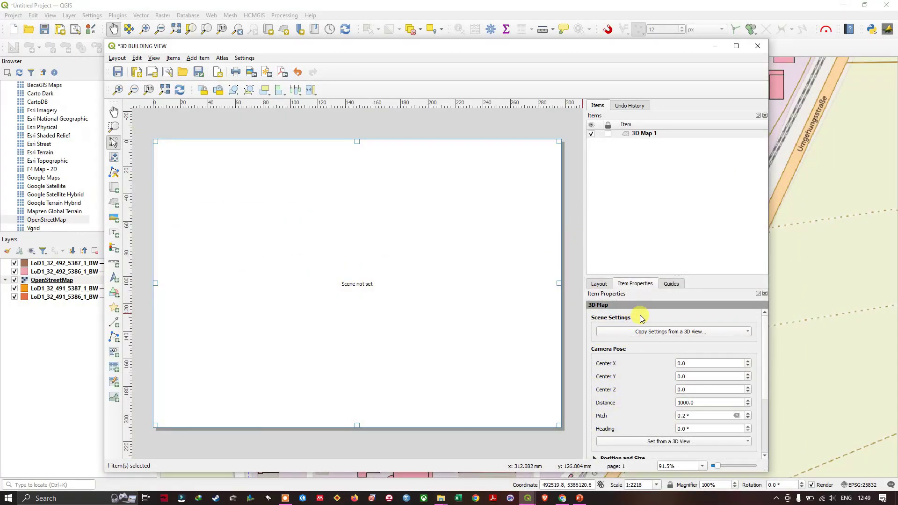
Copy the scene and camera from 3D Map 1 into the layout's 3D map frame, then start the image export.
left_click(662, 332)
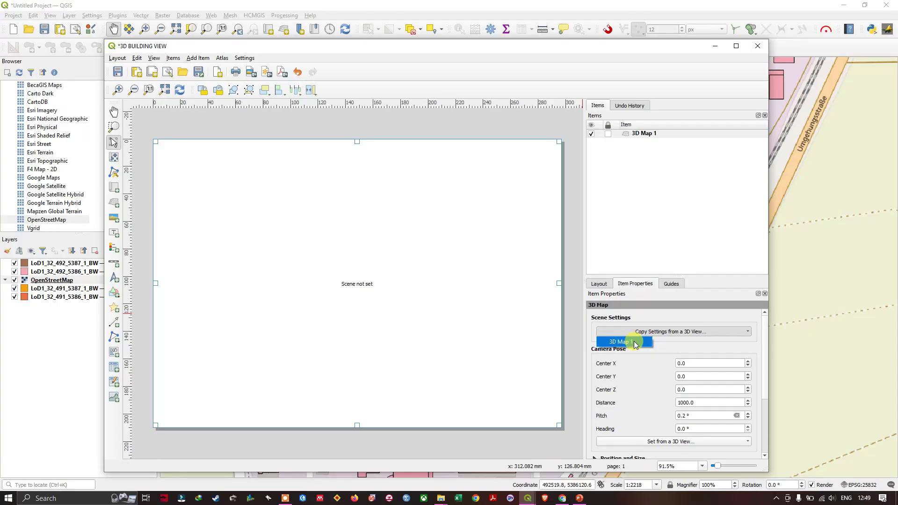
left_click(622, 343)
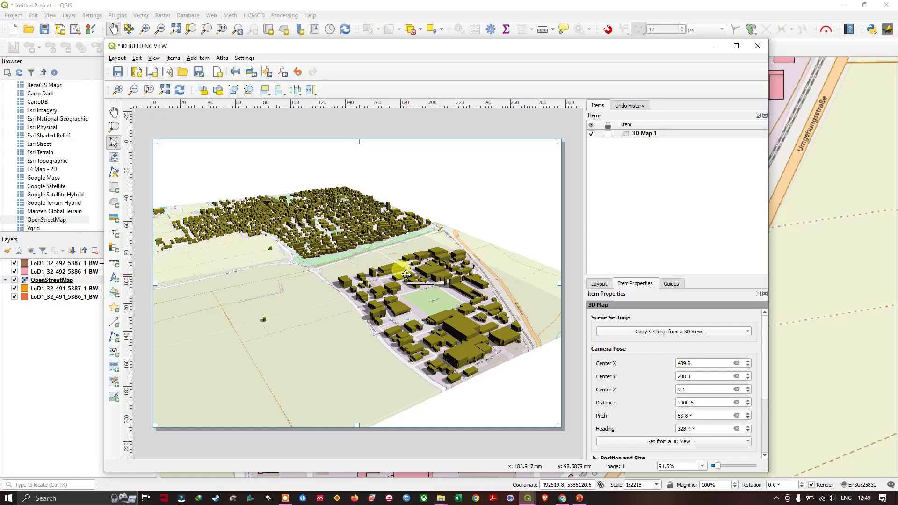
left_click(124, 58)
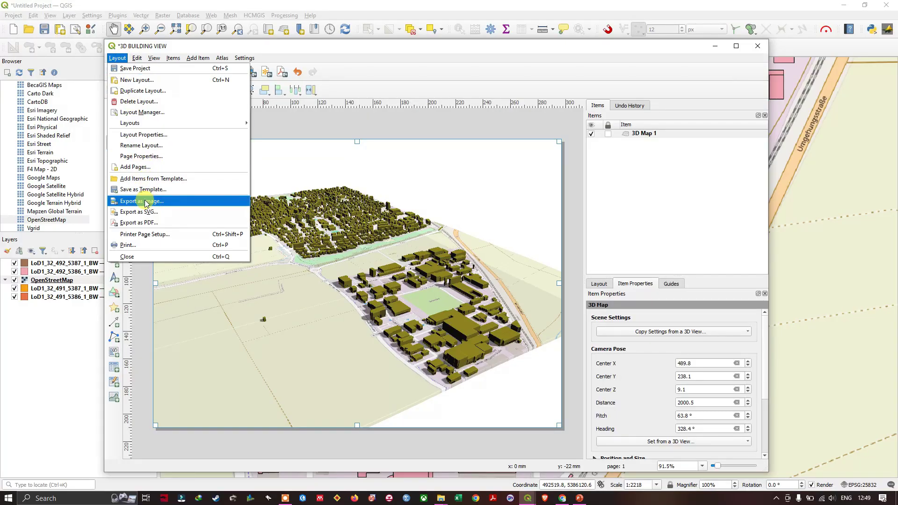
left_click(146, 202)
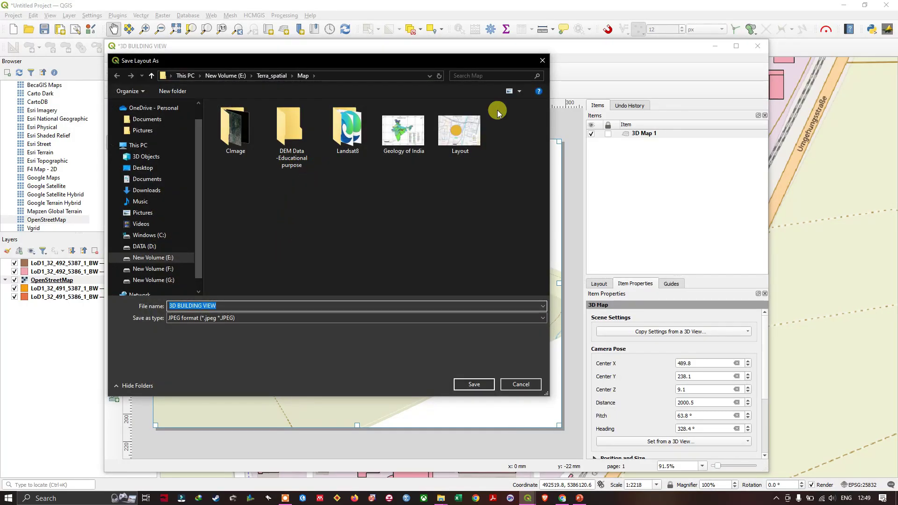
Export the layout as the JPEG '3D BUILDING VIEW' into the Map folder and open that folder.
left_click(474, 384)
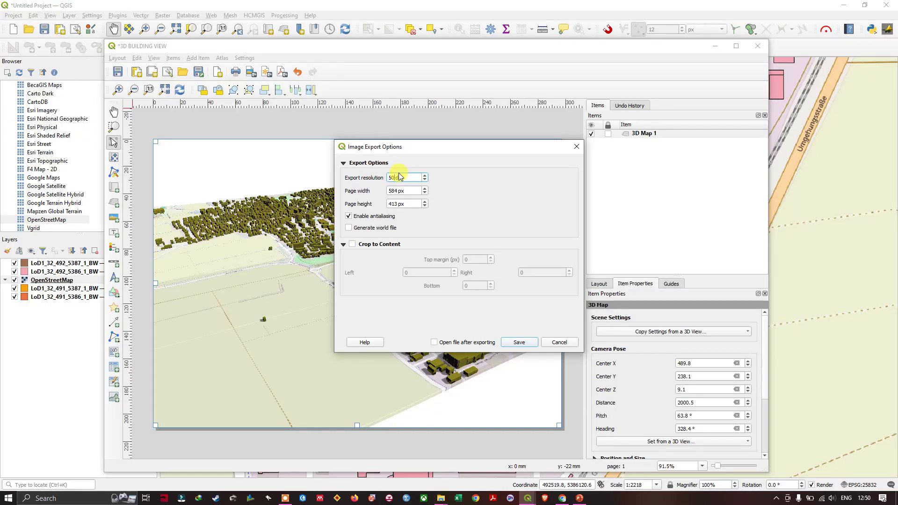
left_click(518, 341)
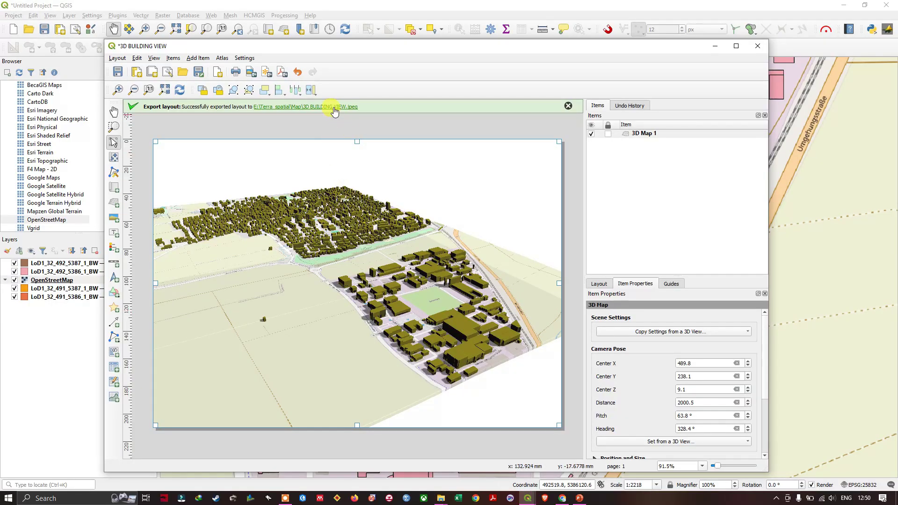
left_click(340, 108)
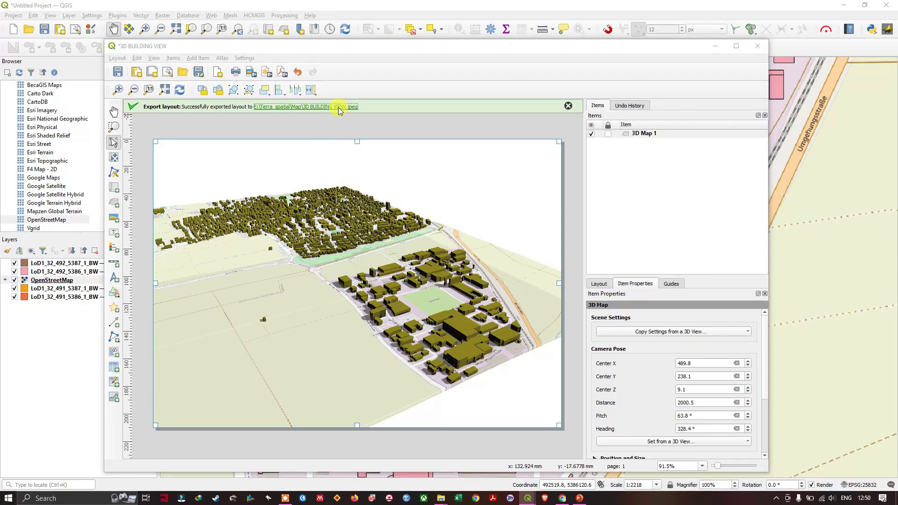
View '3D BUILDING VIEW.jpeg' maximized in Photos, zooming and panning over the residential buildings.
double_click(307, 121)
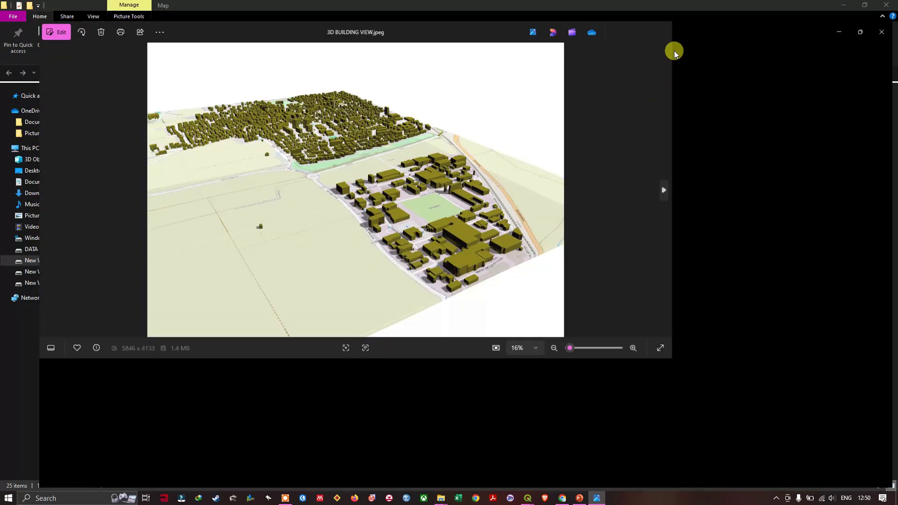
left_click(673, 49)
scroll(463, 227, "up", 3)
scroll(460, 238, "up", 1)
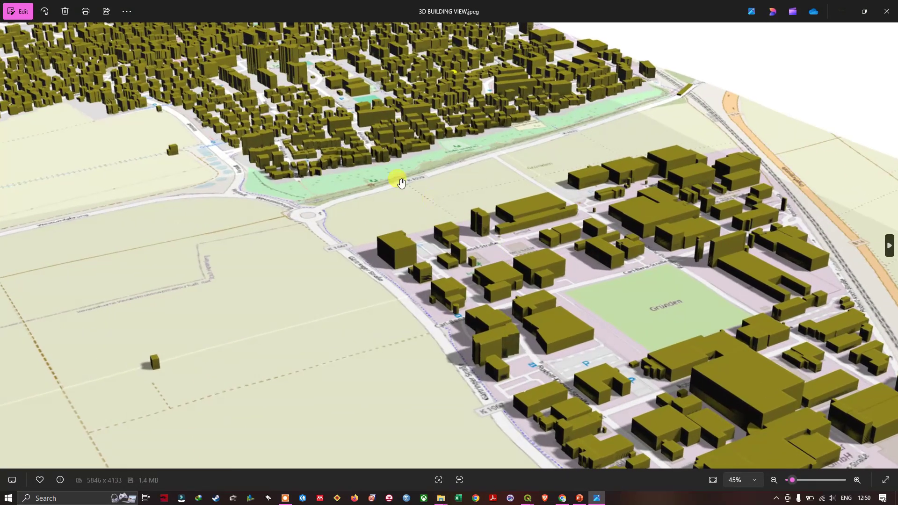
left_click_drag(401, 176, 492, 267)
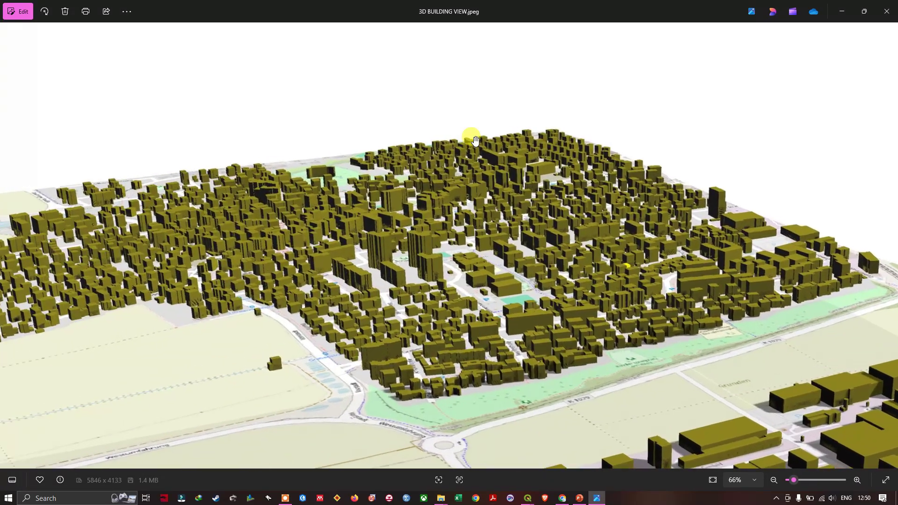
scroll(482, 150, "up", 3)
scroll(490, 197, "down", 4)
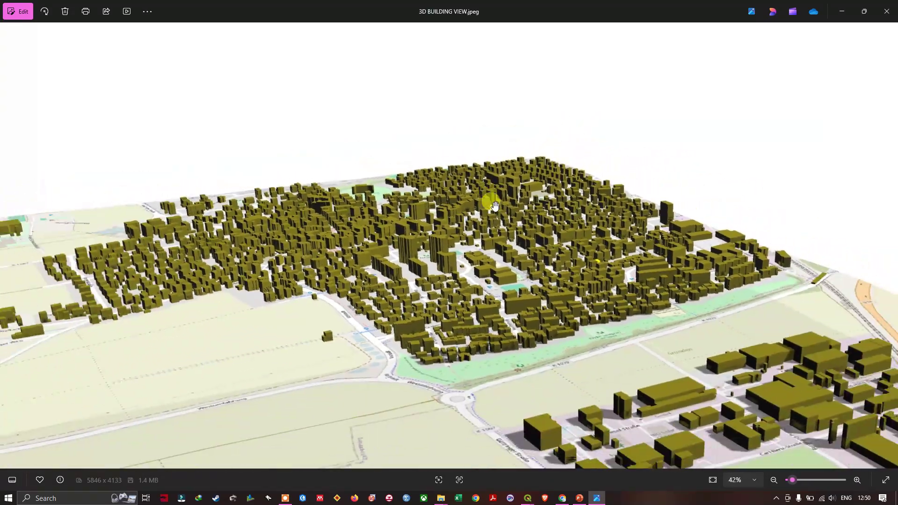
scroll(522, 226, "up", 2)
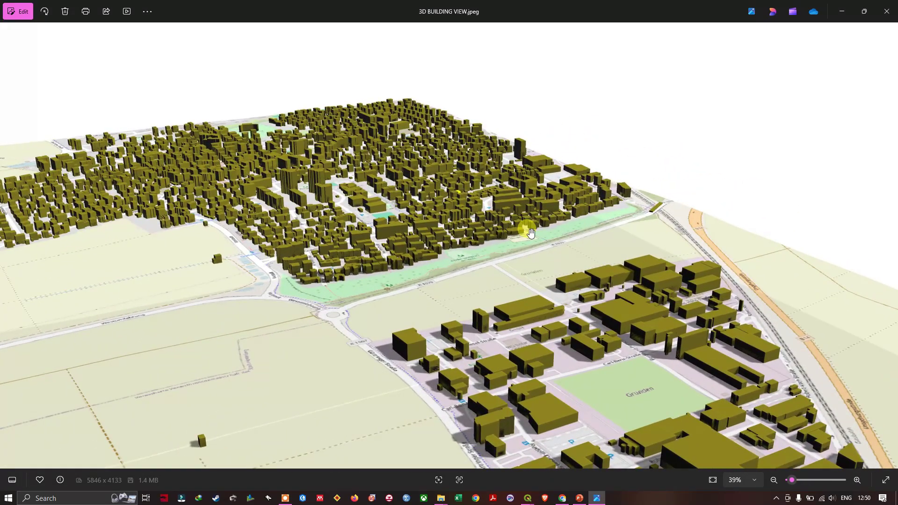
scroll(611, 239, "down", 2)
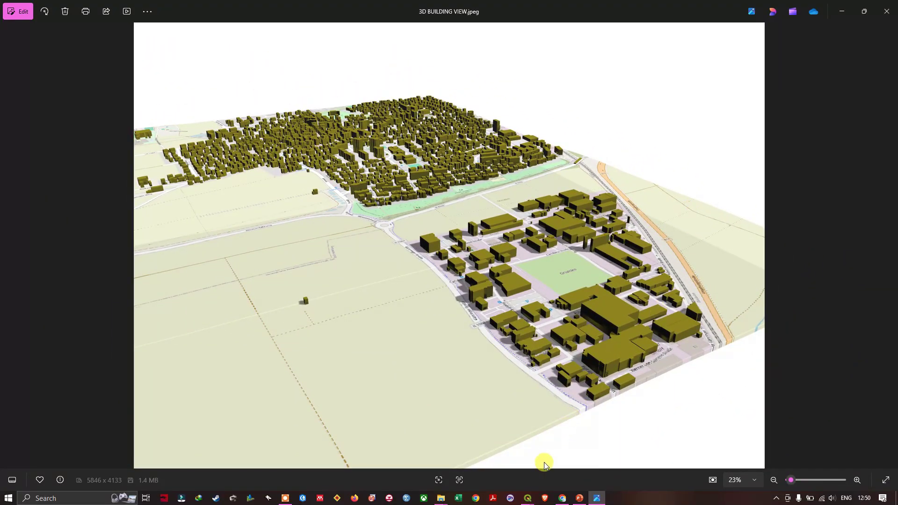
mouse_move(526, 497)
left_click(552, 474)
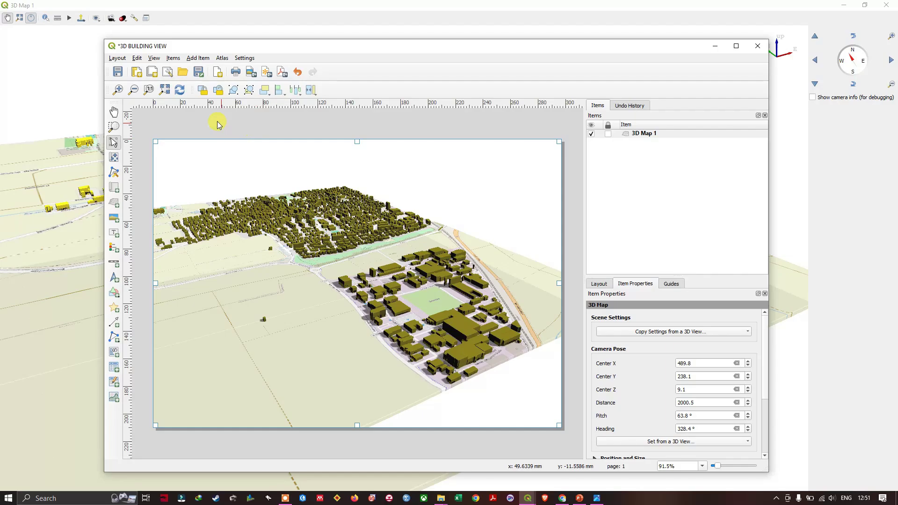
Open the Layout menu of the '3D BUILDING VIEW' layout and close it again.
left_click(118, 59)
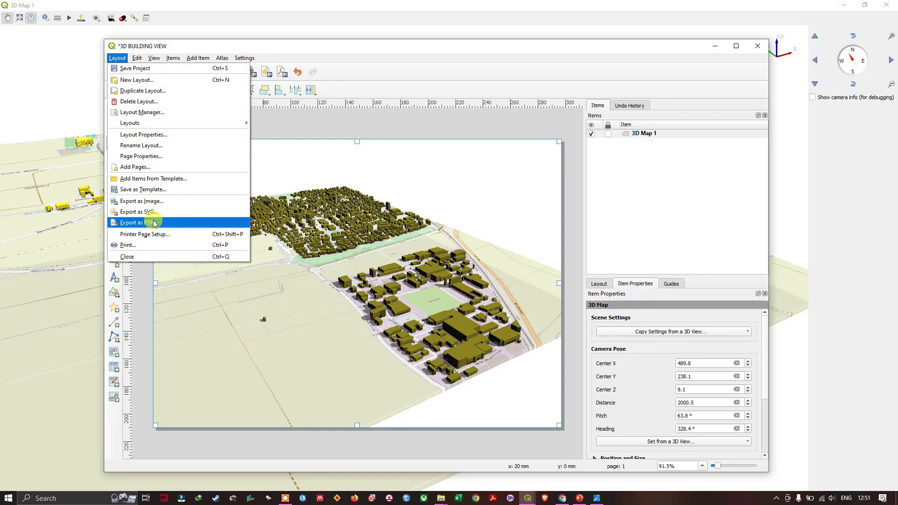
left_click(650, 58)
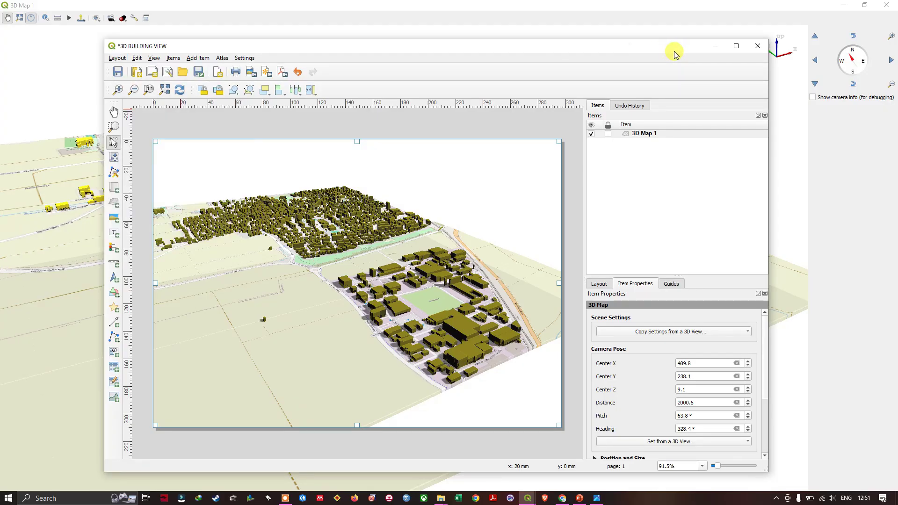